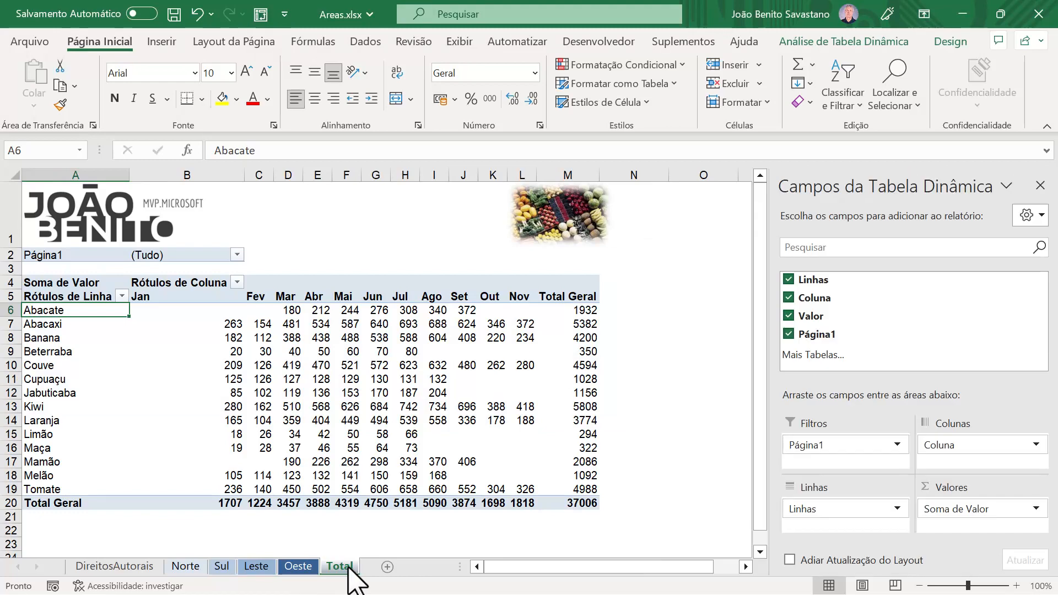
Step: Examine the product and month layout on the Oeste, Leste, Sul and Norte sheets and the consolidated pivot table on Total
left_click(300, 571)
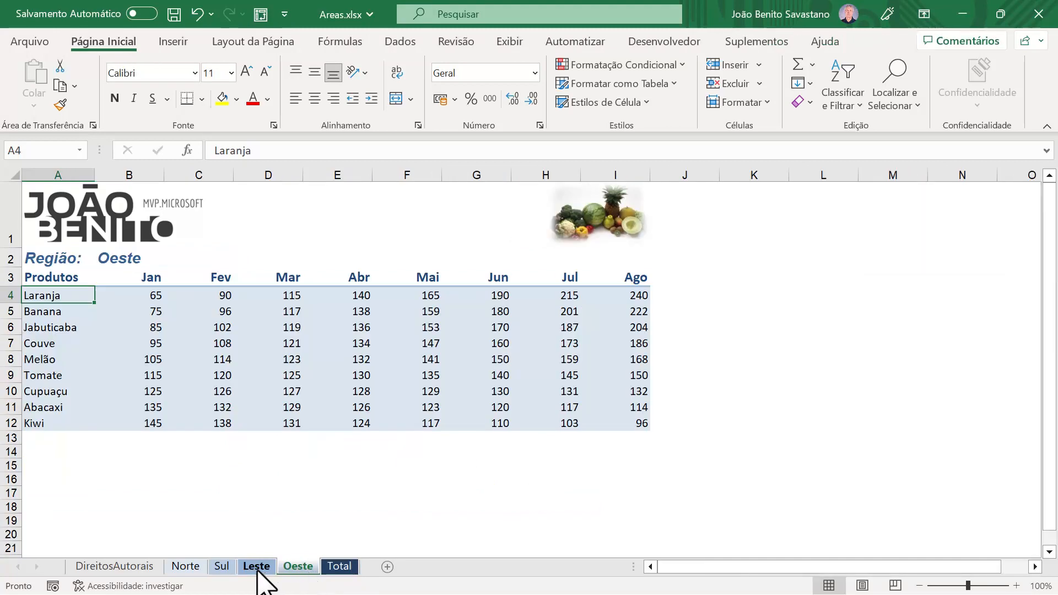
left_click(258, 568)
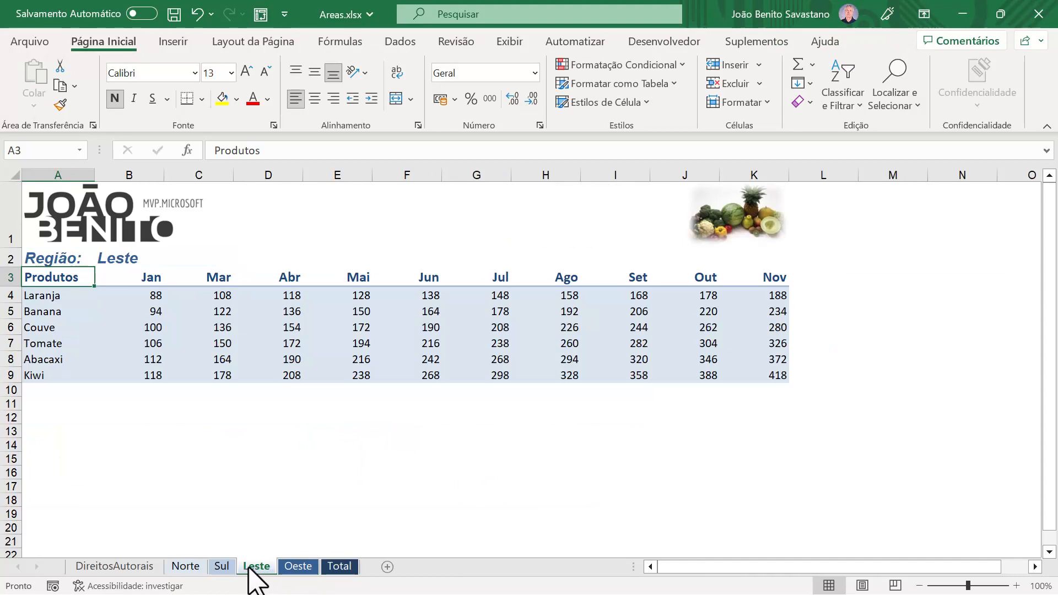
left_click(223, 570)
left_click(186, 571)
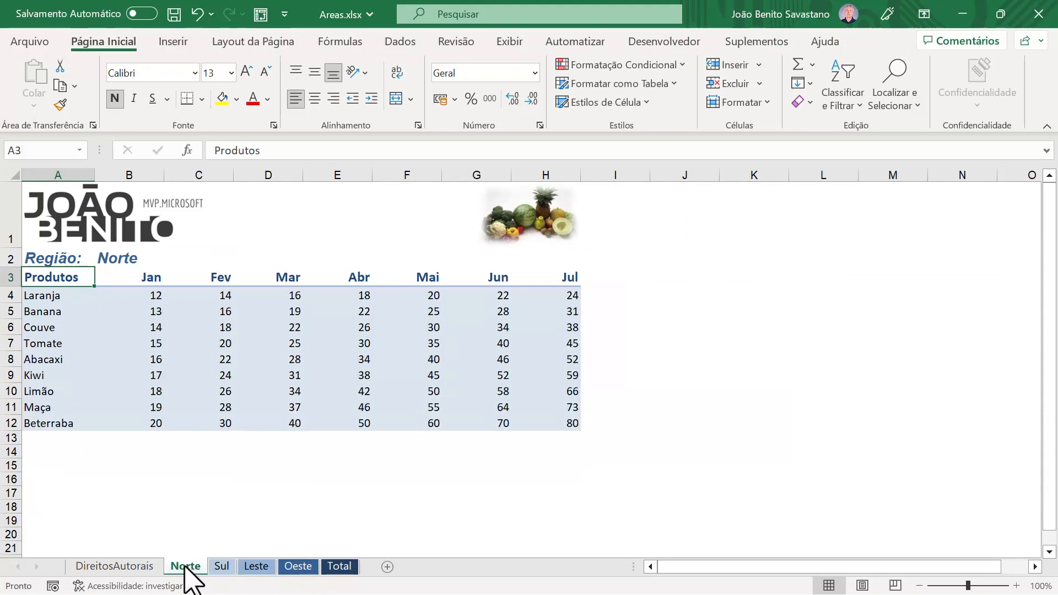
left_click(337, 566)
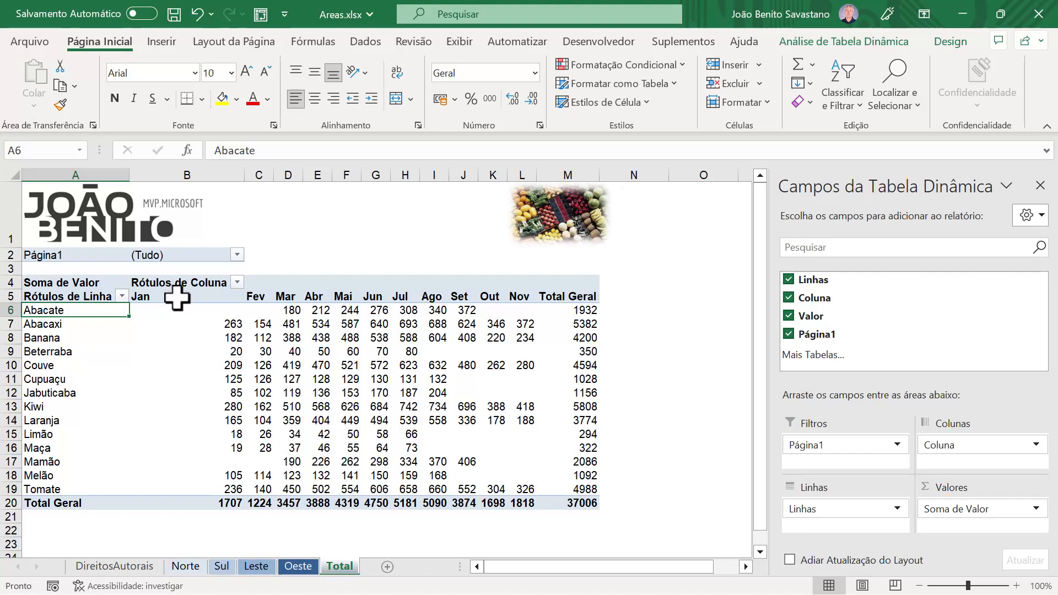
mouse_move(249, 405)
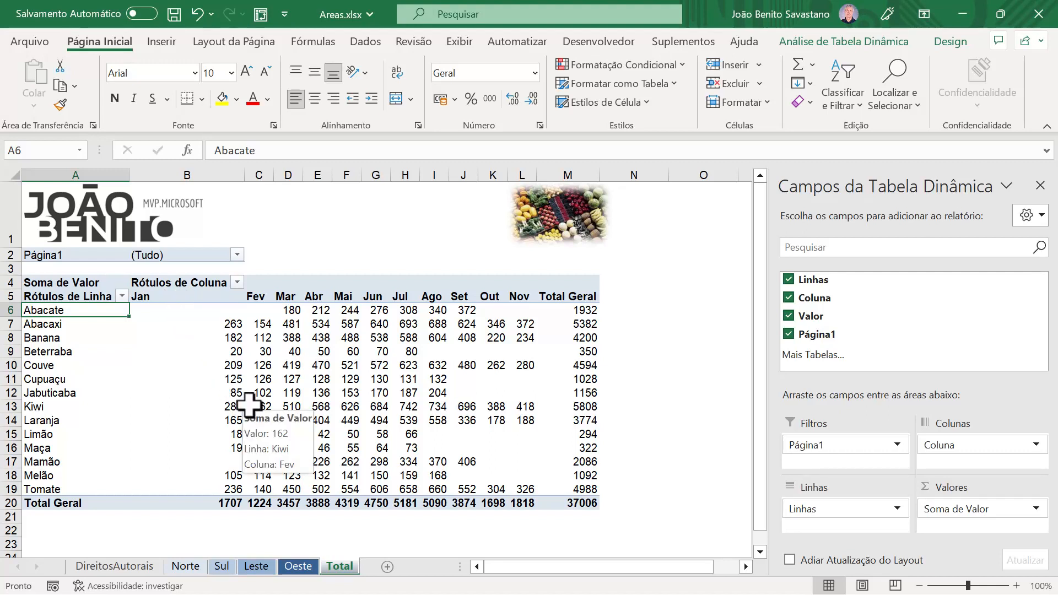
left_click(298, 567)
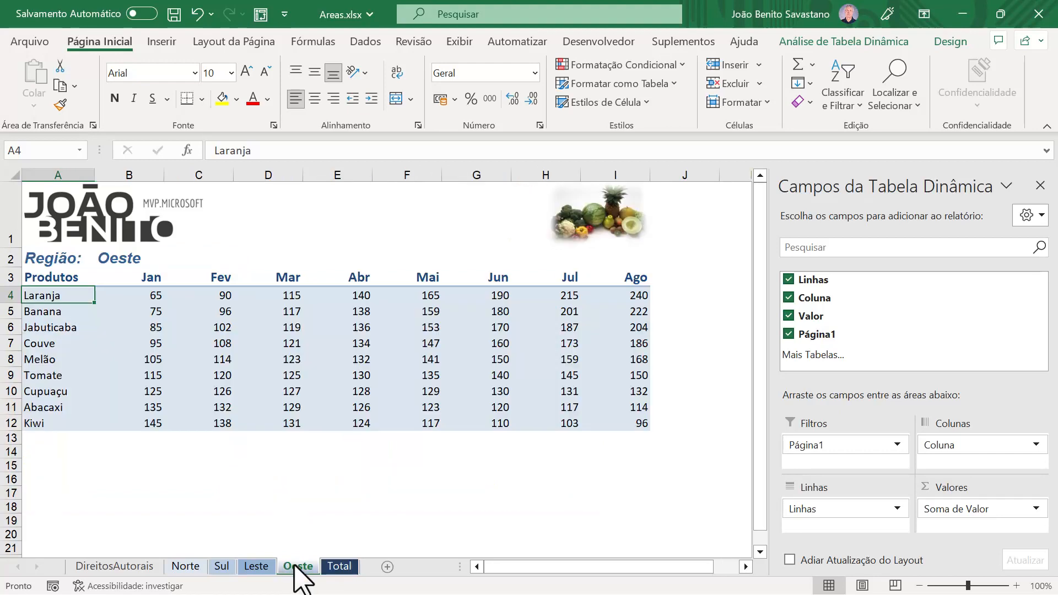
left_click(259, 568)
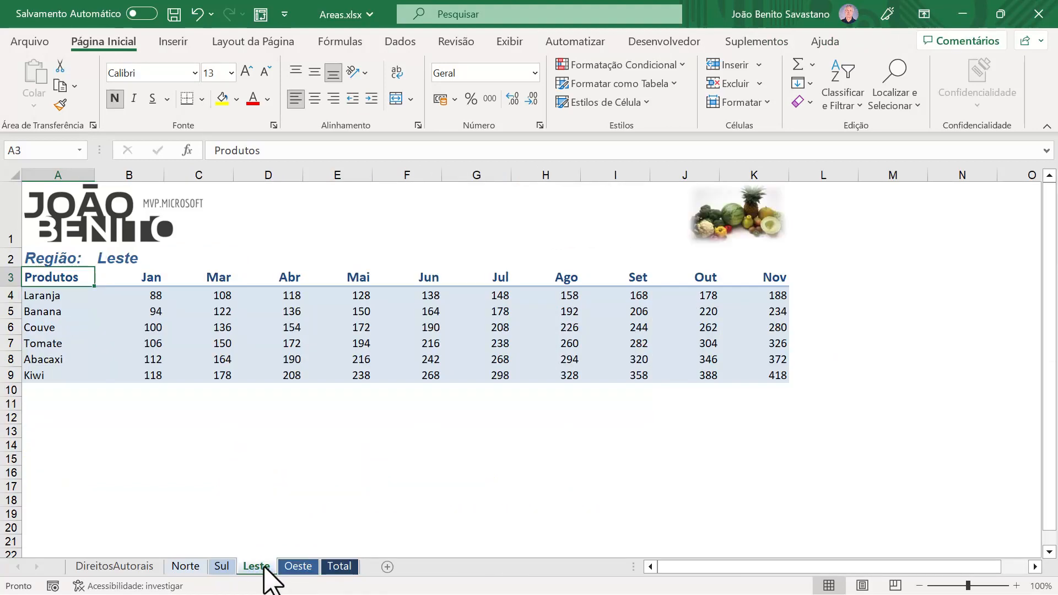
Step: Filter the pivot table on the Total sheet to Item1 of Página1 and compare it with the Leste sheet's data
left_click(339, 567)
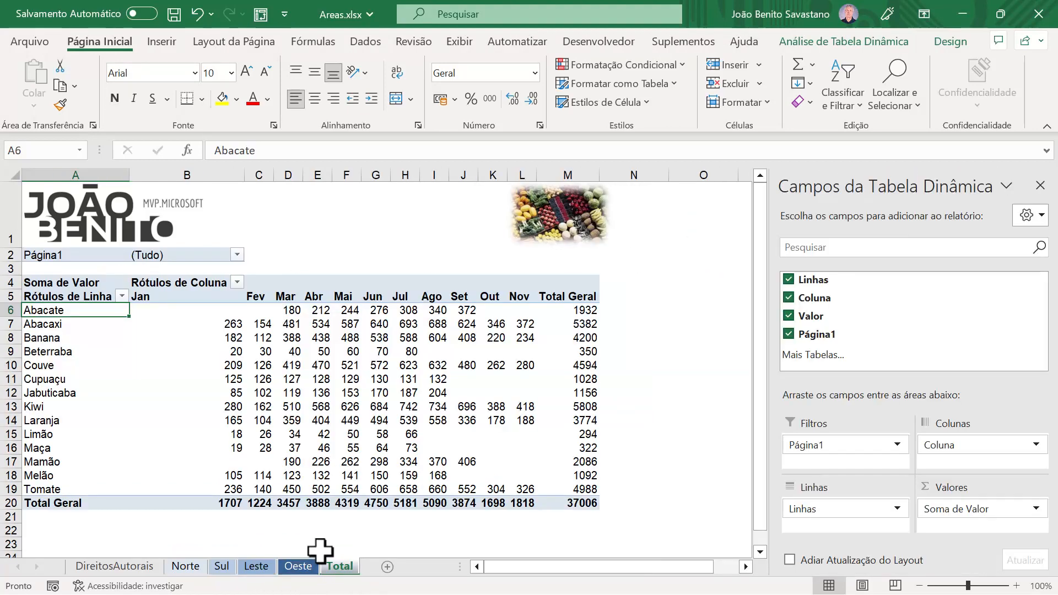
left_click(238, 255)
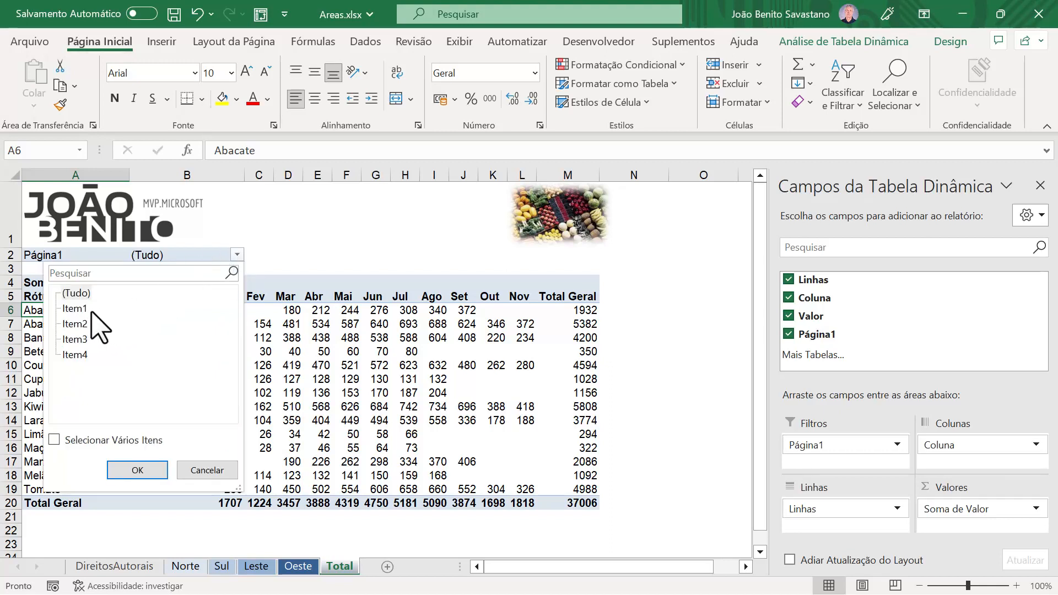
left_click(75, 310)
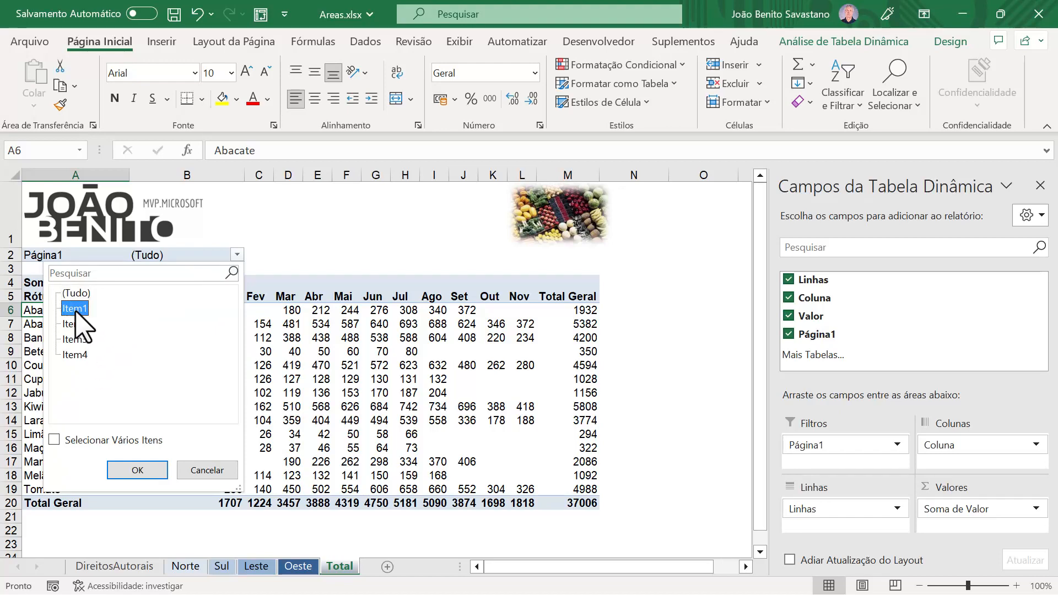
left_click(151, 472)
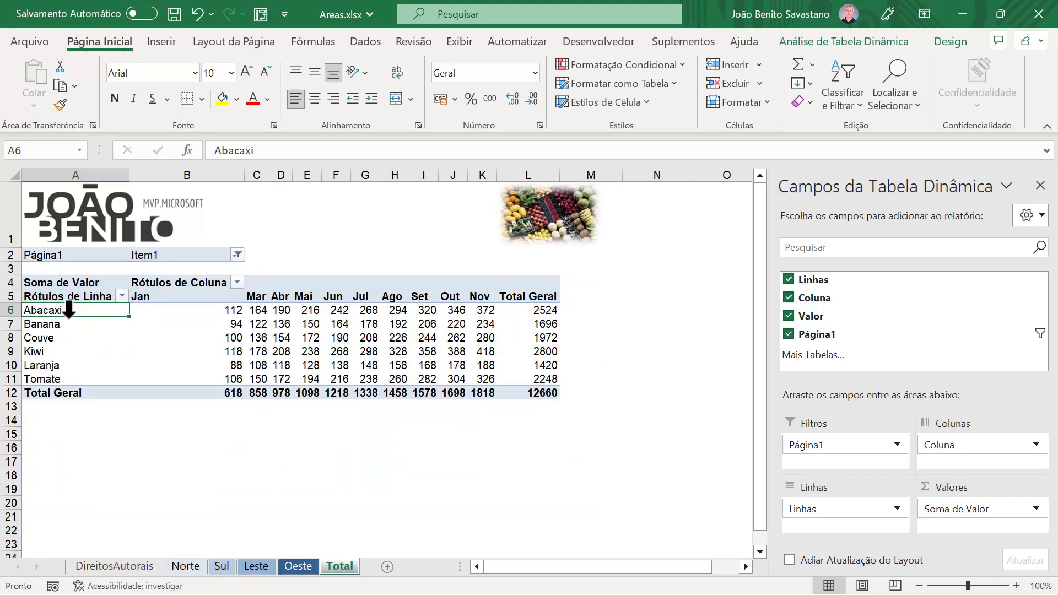
left_click(256, 567)
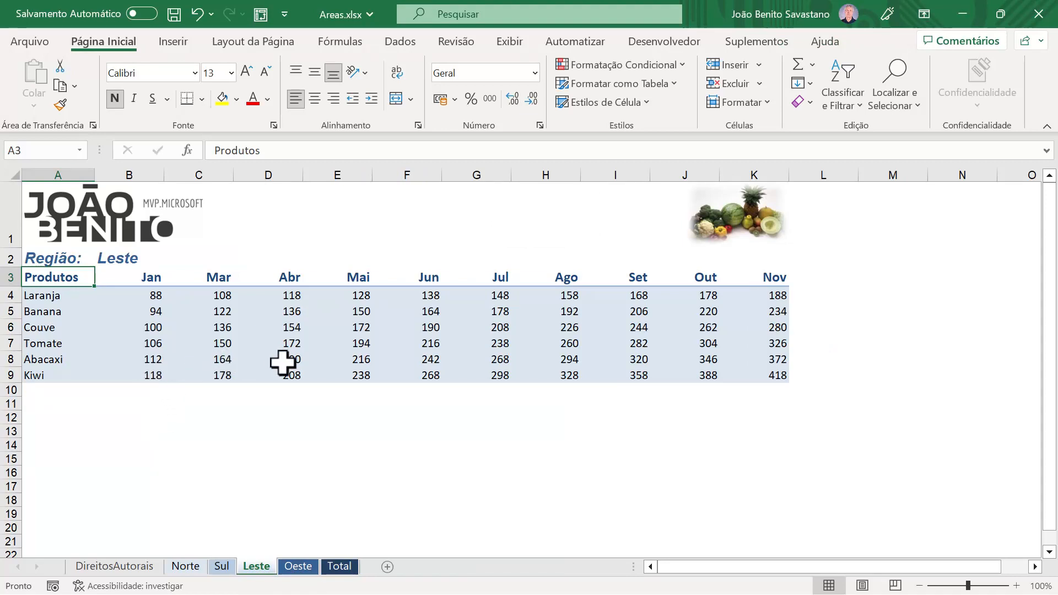
left_click(347, 568)
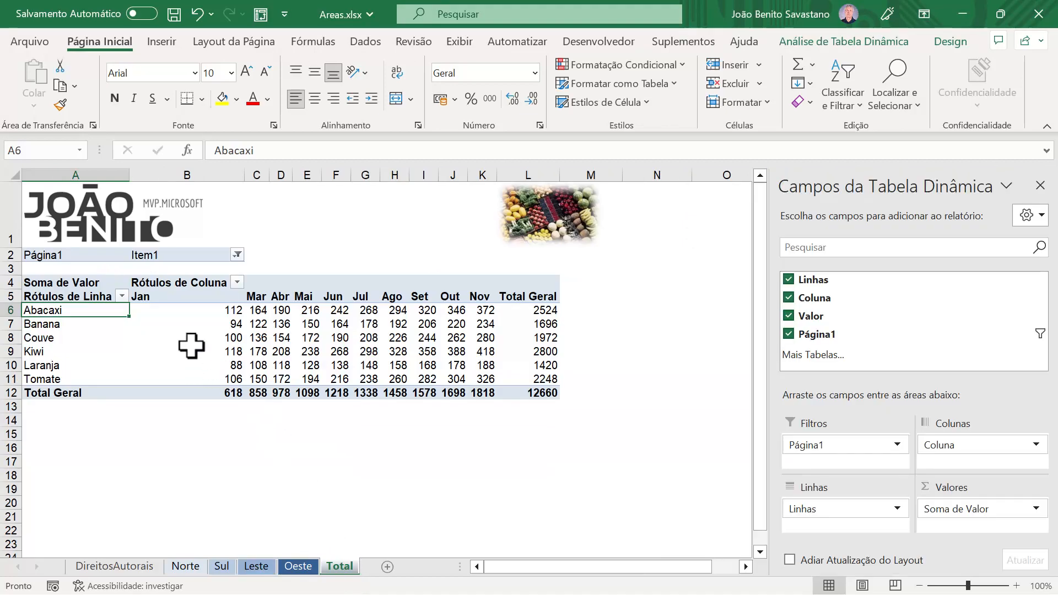
Step: Review the consolidation ranges behind the pivot table in the PivotTable and PivotChart Wizard, leaving it without changes
left_click(260, 15)
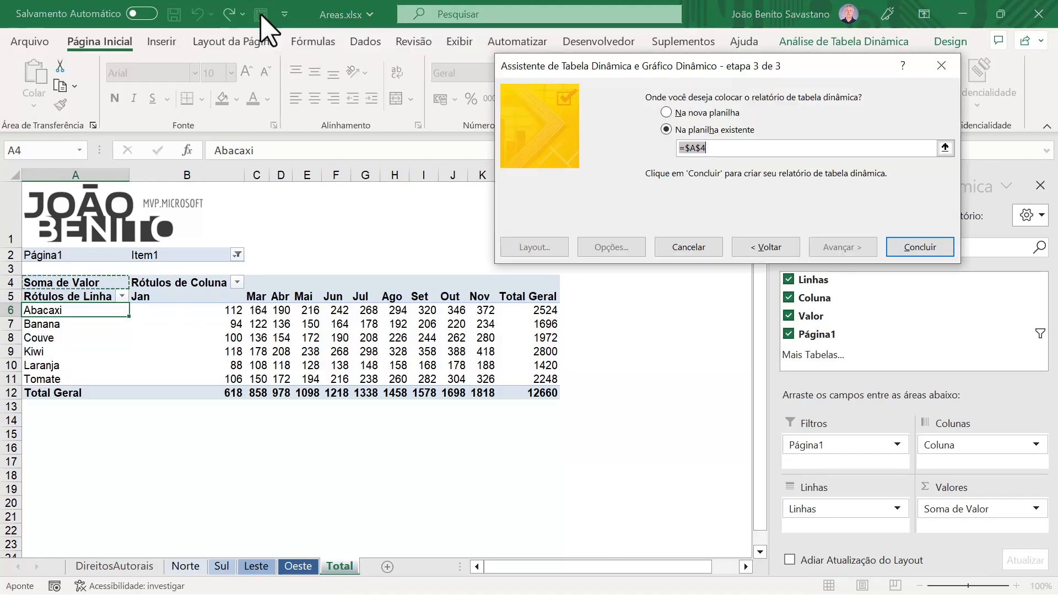
left_click(765, 248)
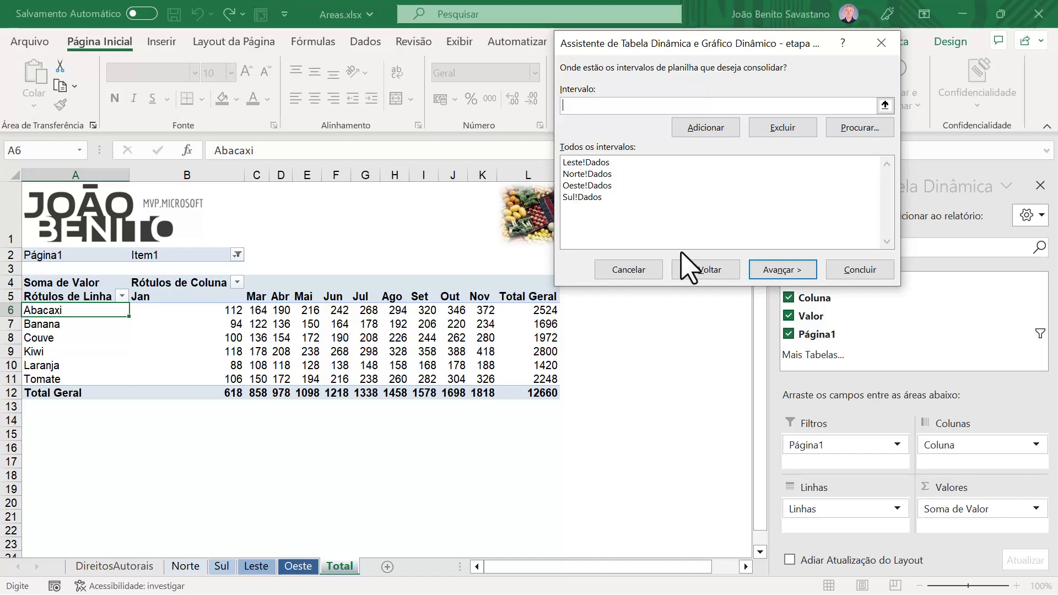
left_click(626, 270)
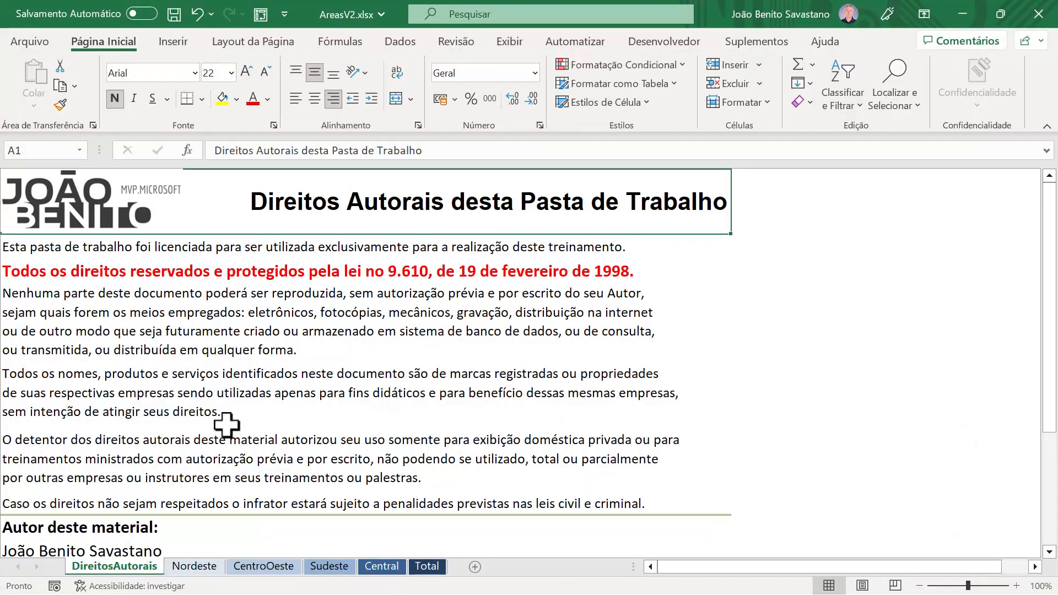
Step: In AreasV2.xlsx, examine the Nordeste, CentroOeste, Sudeste and Central region tables and the Total sheet
left_click(194, 567)
left_click(264, 568)
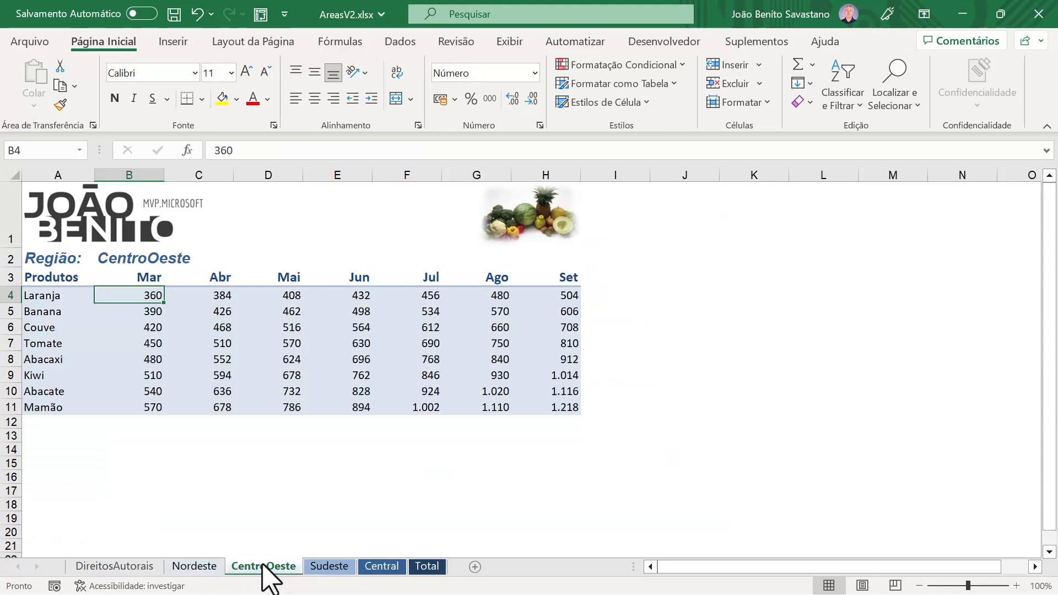
left_click(331, 567)
left_click(380, 567)
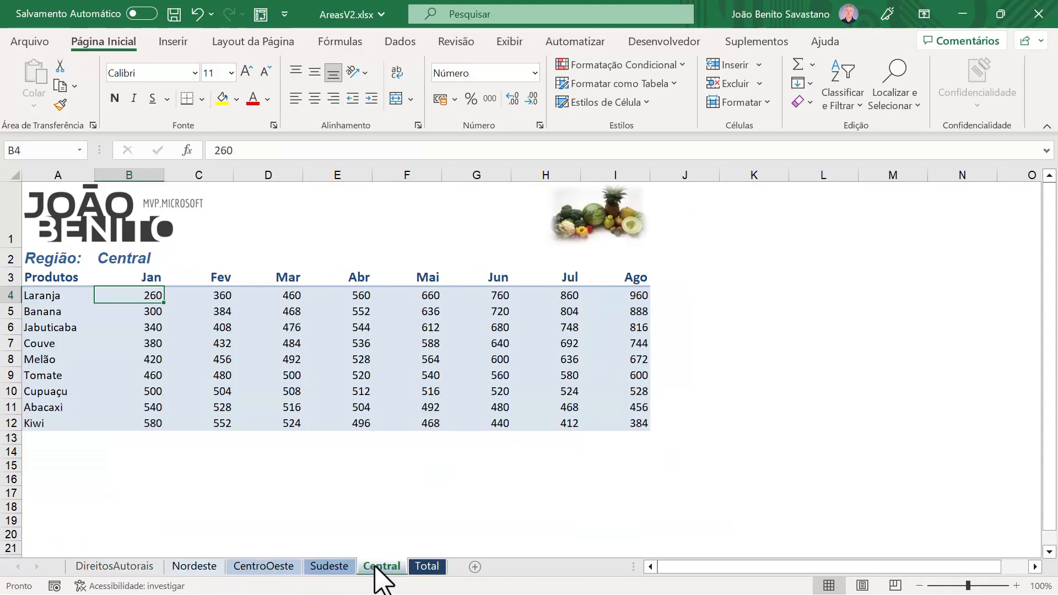
left_click(428, 567)
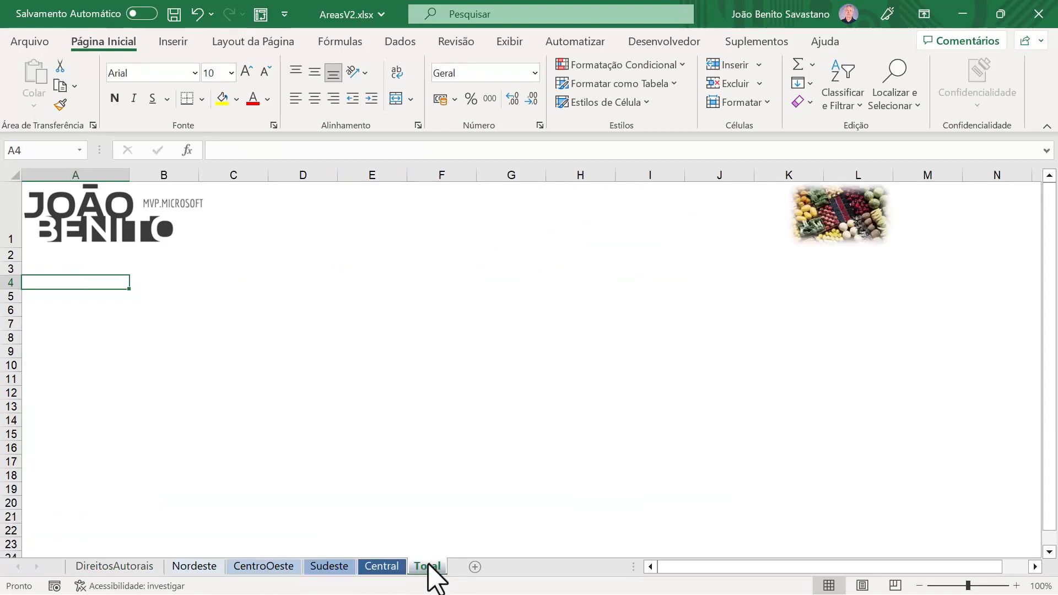
left_click(194, 567)
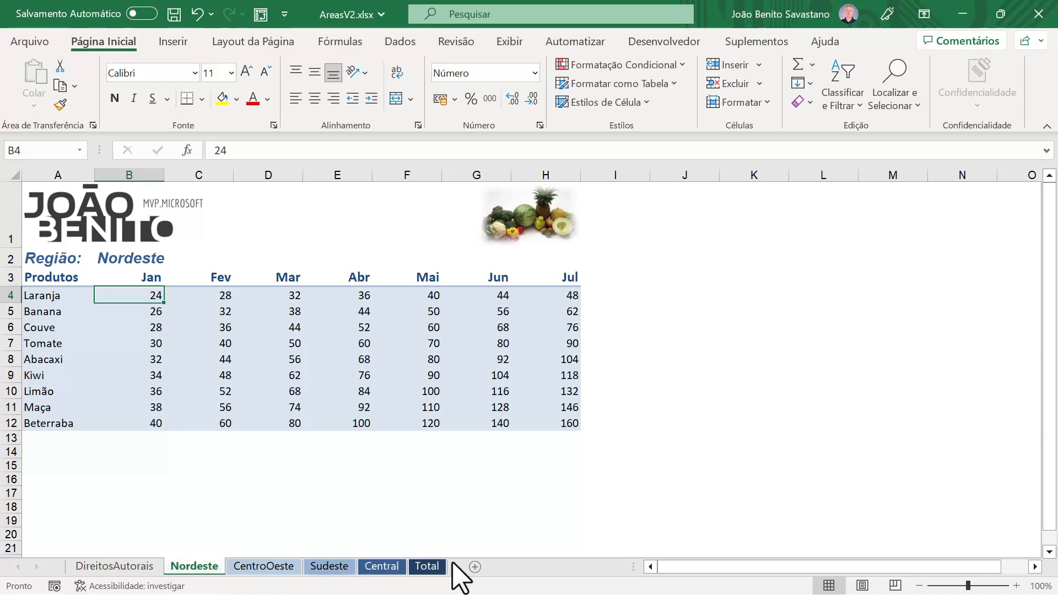
left_click(422, 569)
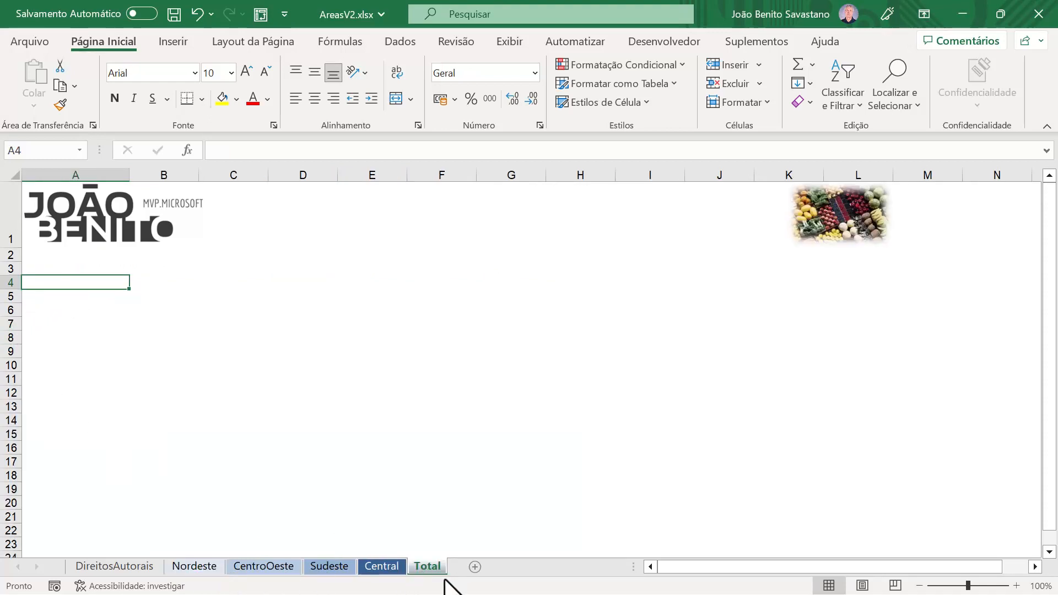
left_click(199, 569)
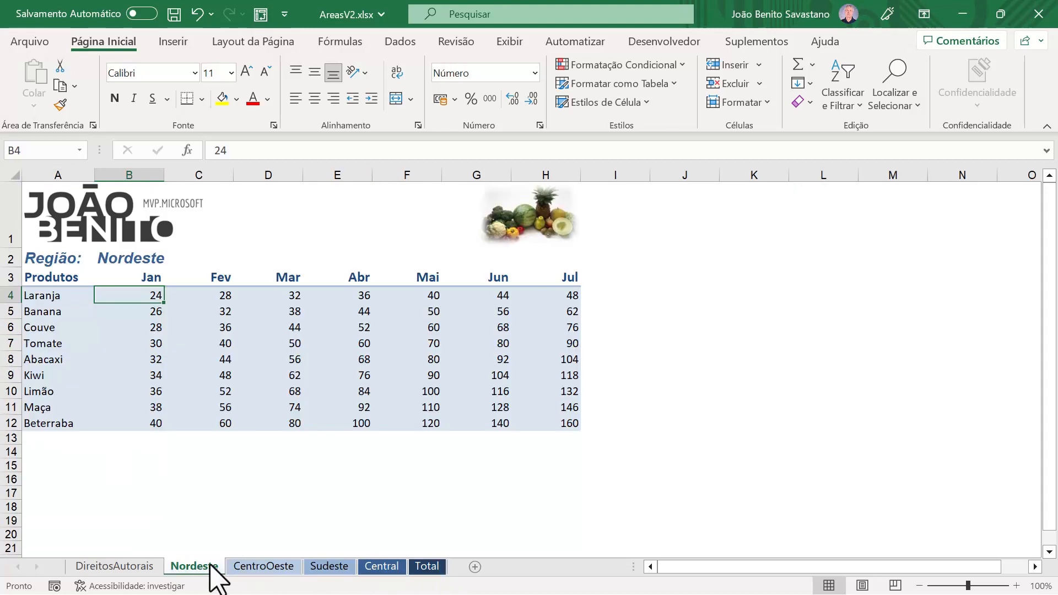
left_click(260, 567)
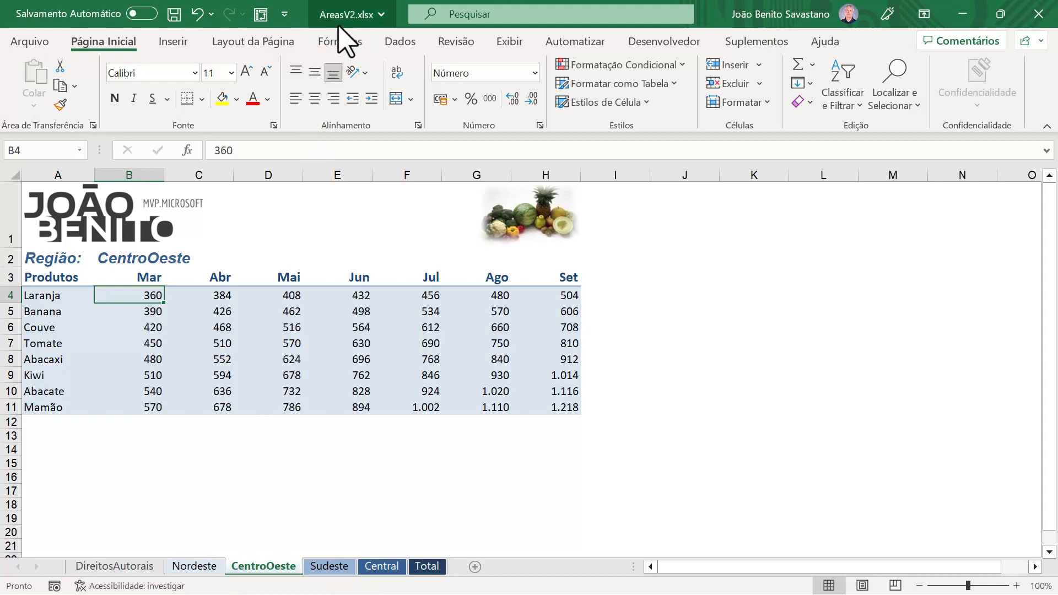
Step: Review the Dados names defined for each region sheet in the Name Manager
left_click(341, 43)
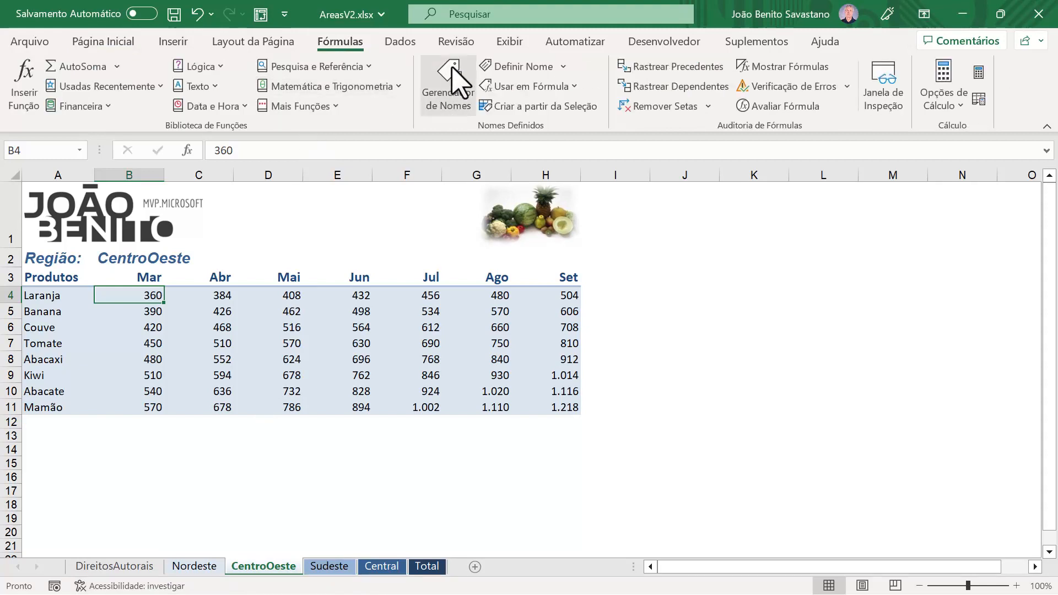
left_click(449, 84)
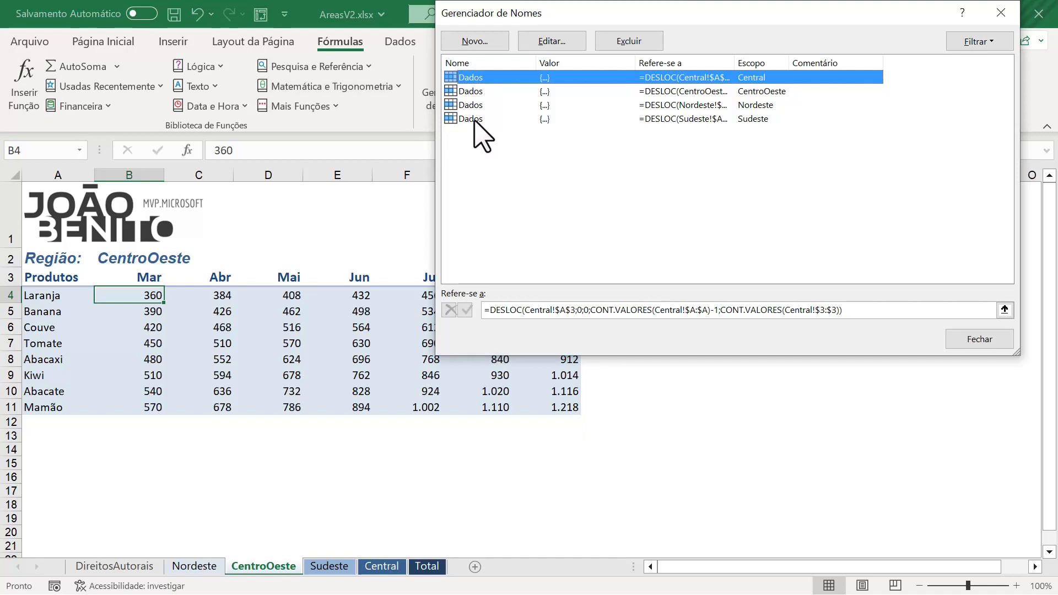
left_click(980, 339)
Step: Start a pivot table from multiple consolidation ranges on the Total sheet, choosing to create the page fields manually
left_click(427, 566)
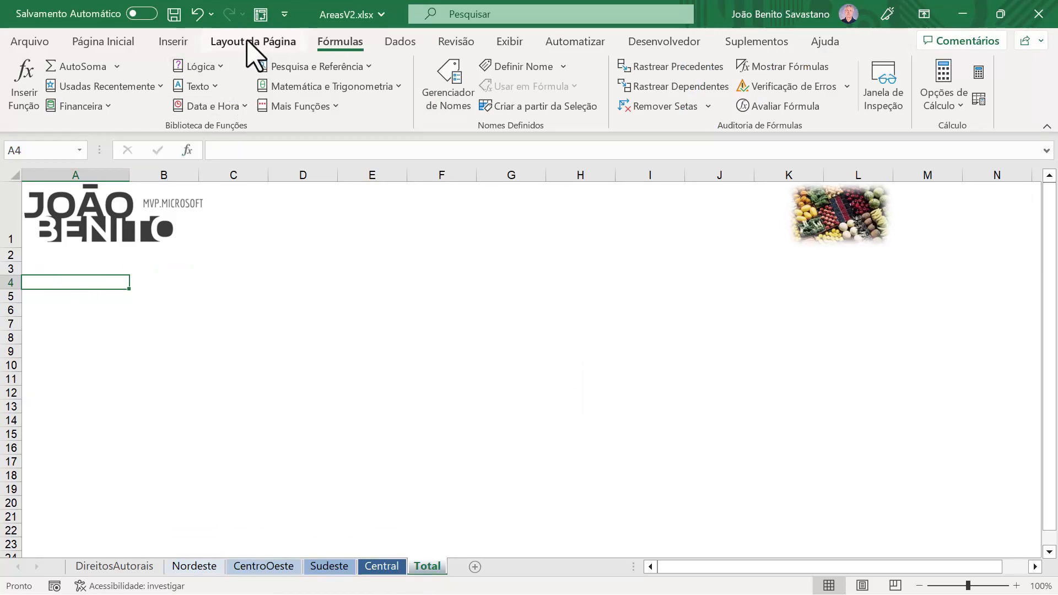
left_click(260, 14)
left_click(717, 121)
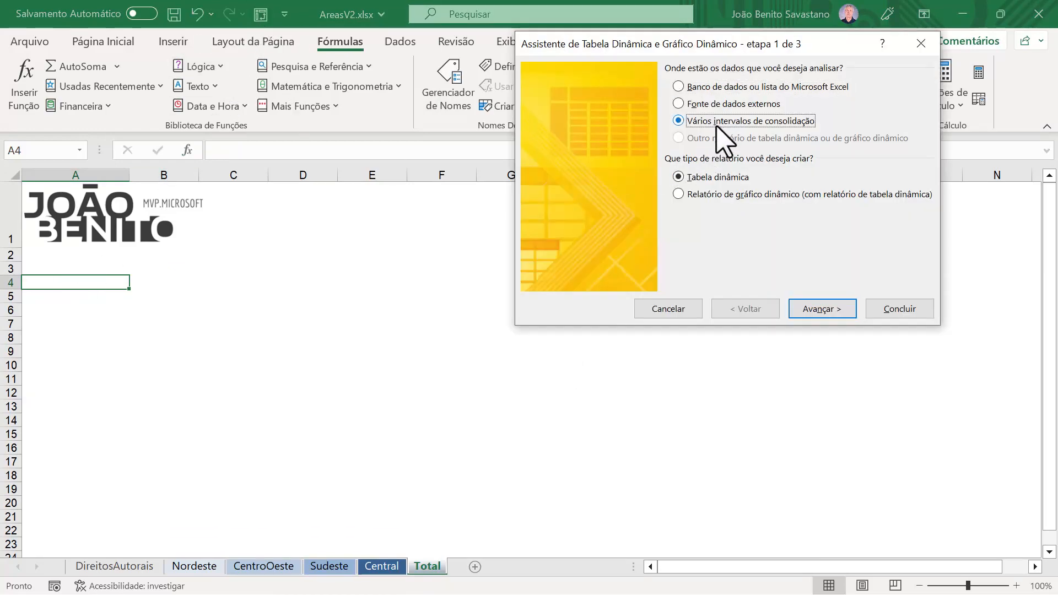
left_click(826, 309)
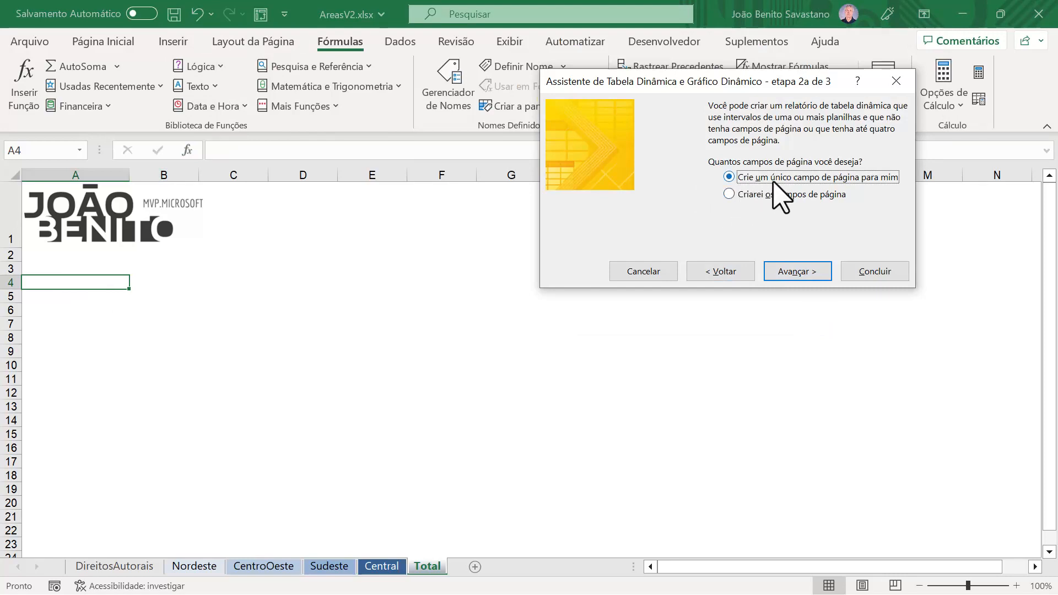
left_click(776, 196)
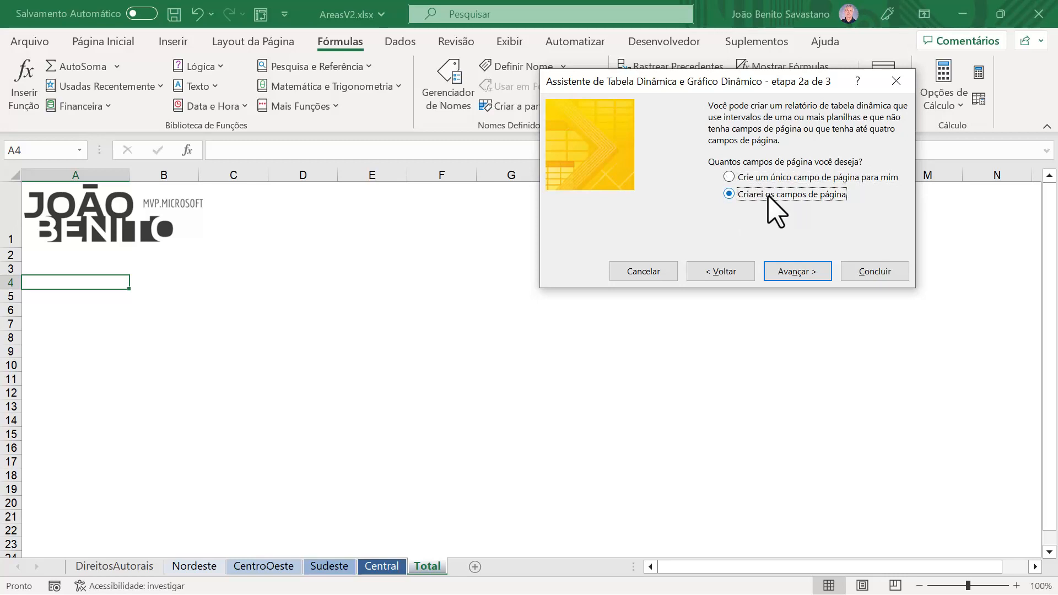
left_click(815, 275)
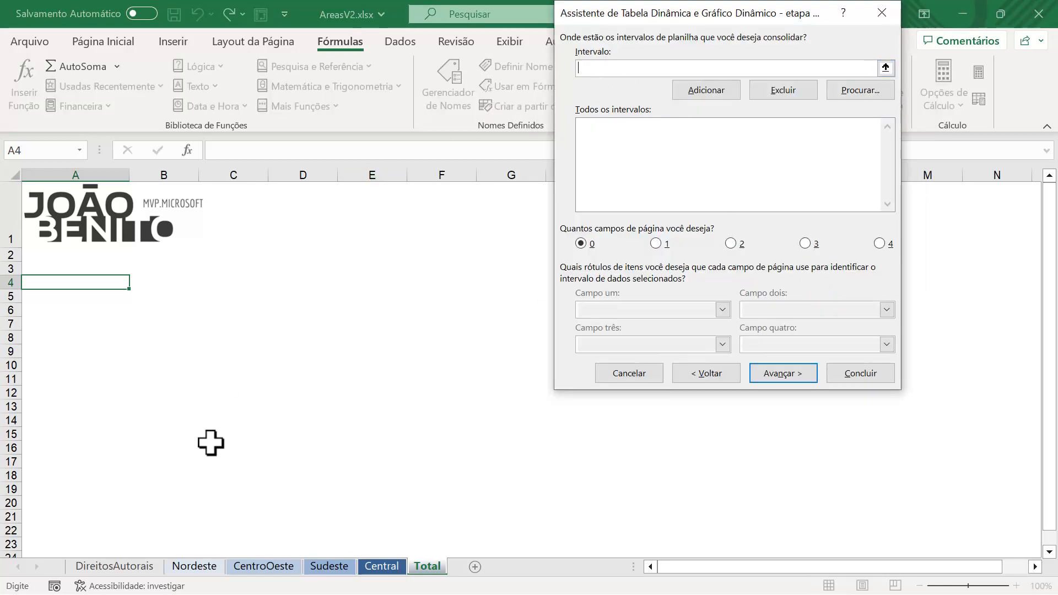
Step: Add Nordeste!Dados as a consolidation range and label it Nordeste in a single page field
left_click(190, 568)
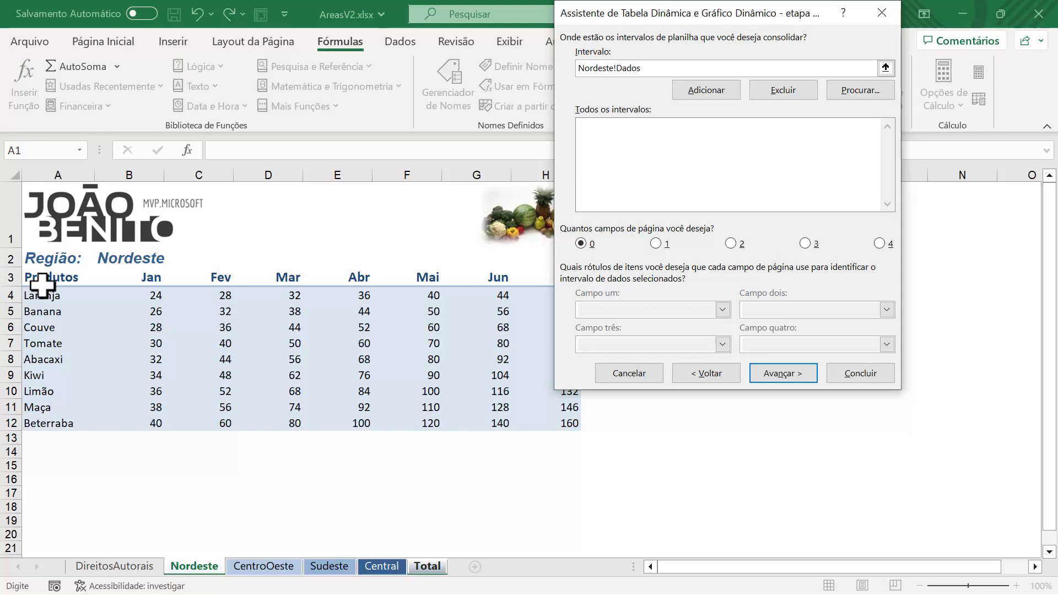
left_click(724, 88)
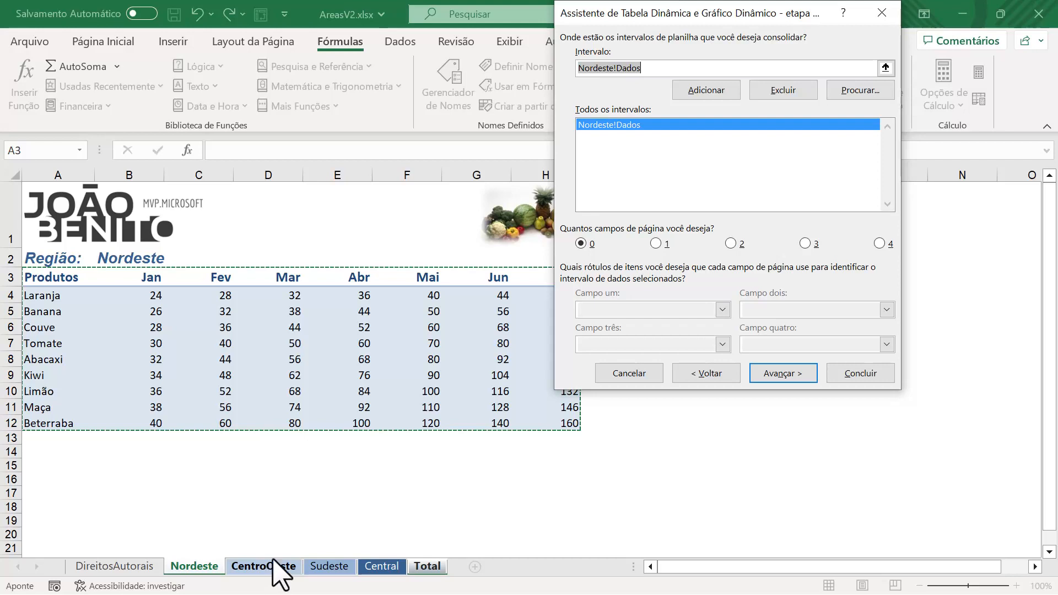
left_click(656, 243)
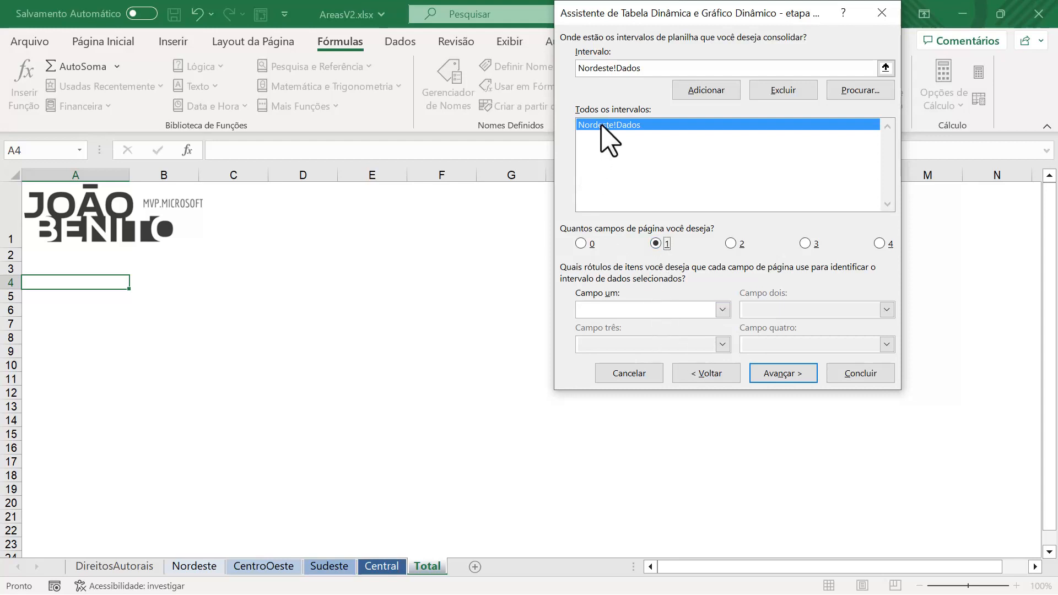
left_click(599, 311)
type("Nordeste")
Step: Add CentroOeste!Dados as a consolidation range and label it CentroOeste in the first page field
left_click(652, 69)
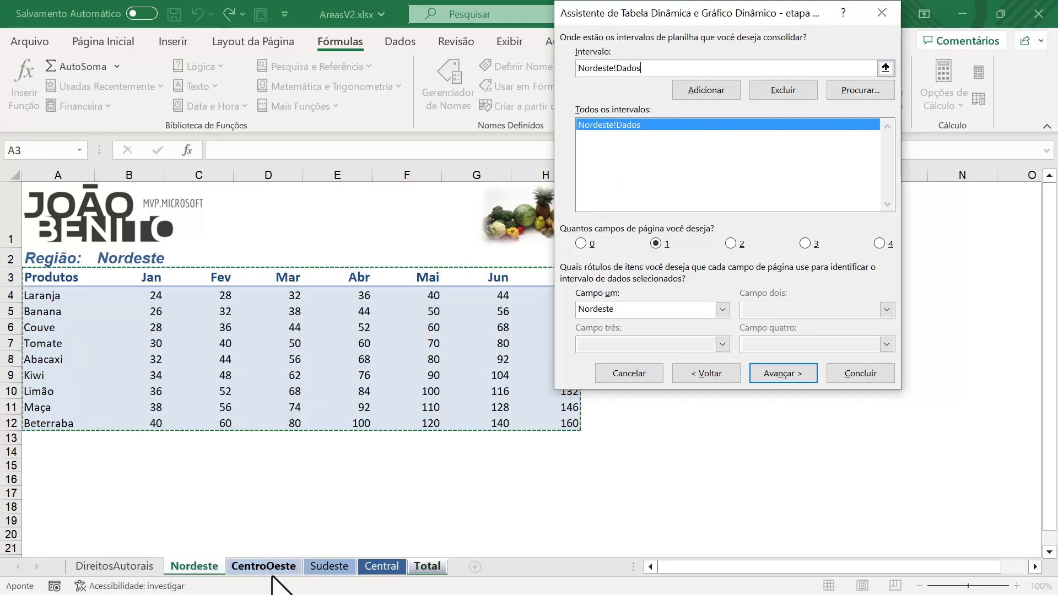
left_click(255, 568)
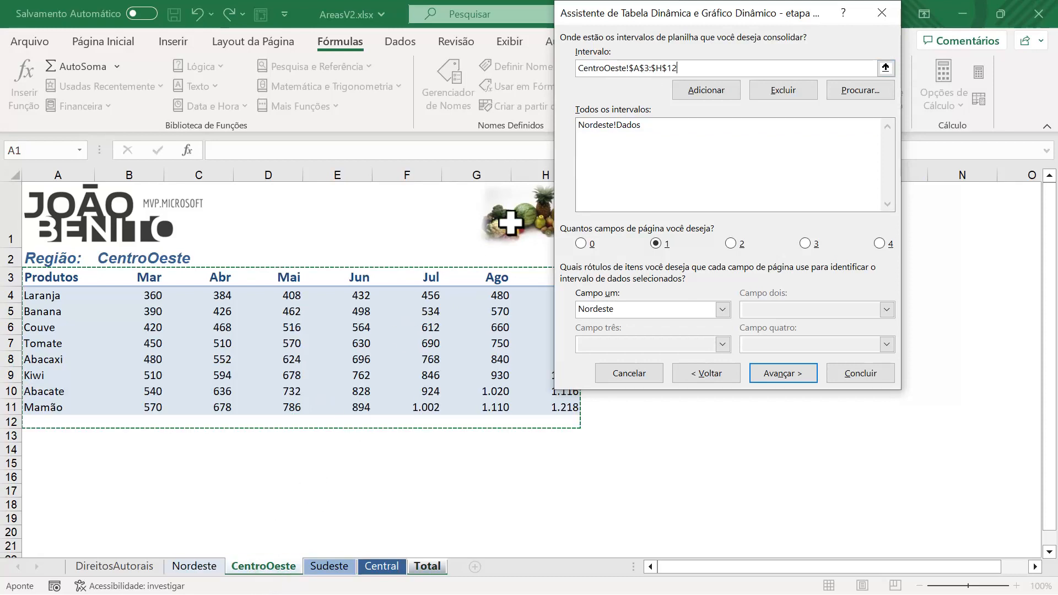
left_click(689, 68)
key("BackSpace")
key("BackSpace")
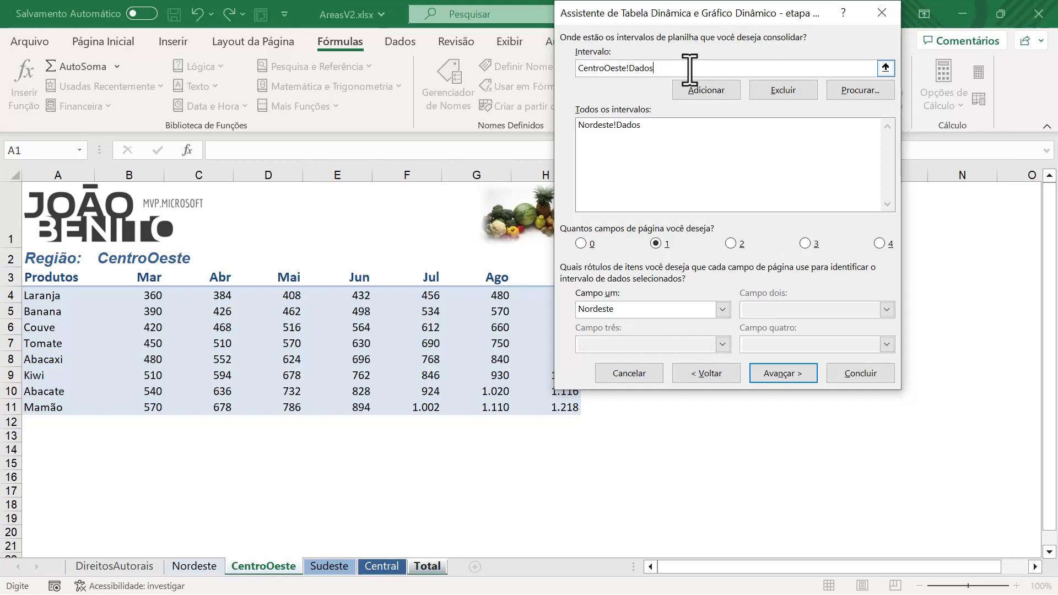
type("Dados")
left_click(709, 93)
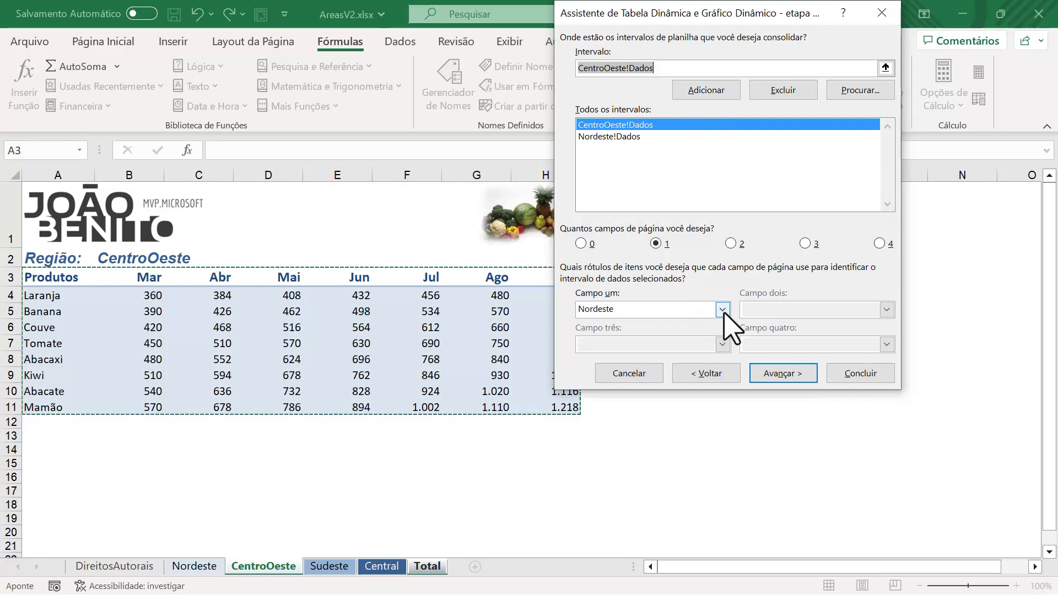
left_click(723, 309)
left_click(630, 127)
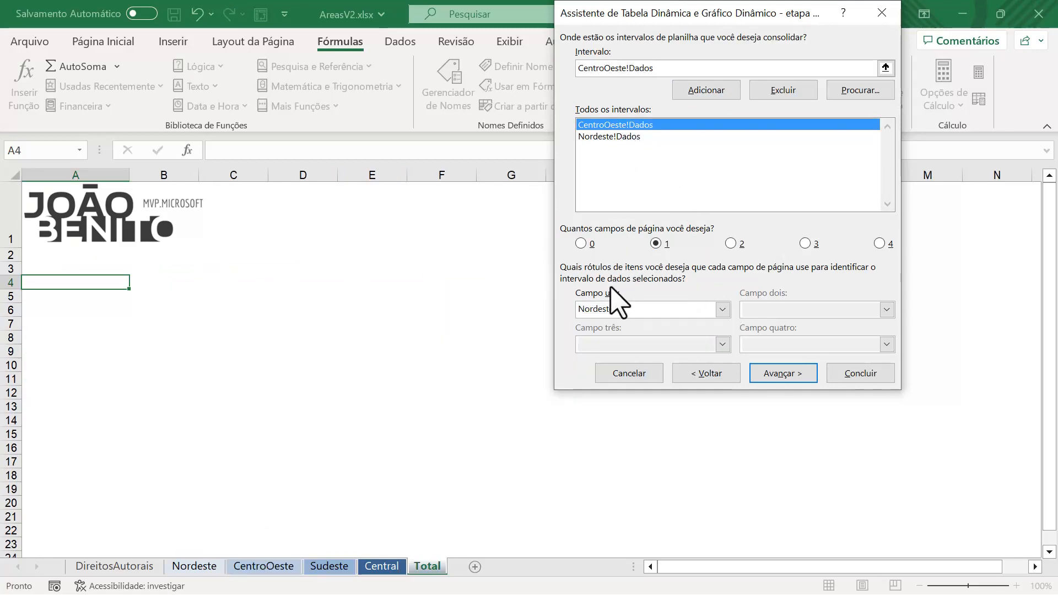
left_click_drag(627, 310, 570, 310)
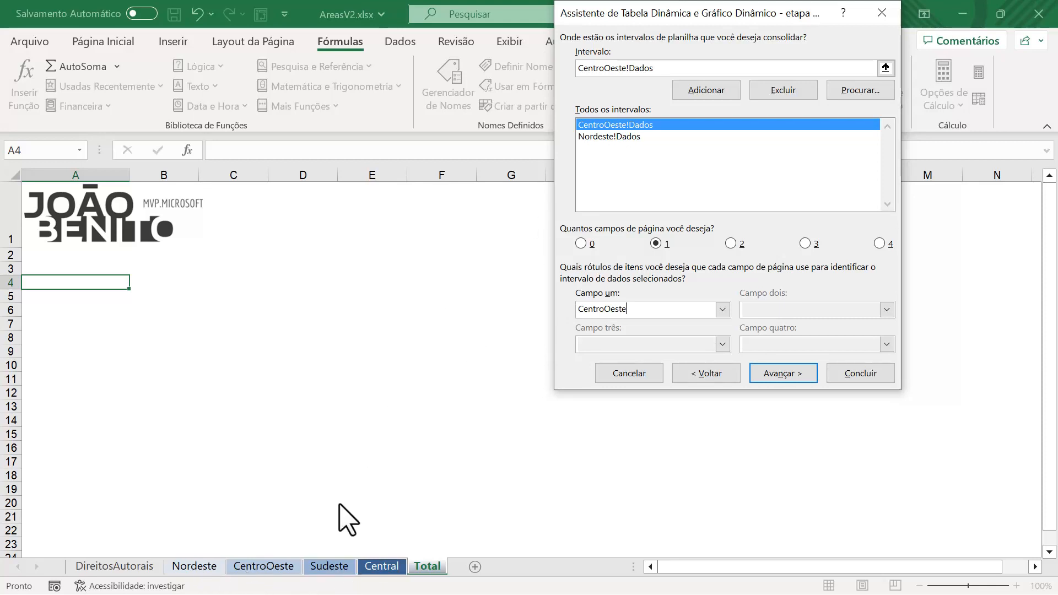
Step: Add Sudeste!Dados as a consolidation range and set its first page field label to Sudeste
left_click(678, 66)
left_click(569, 73)
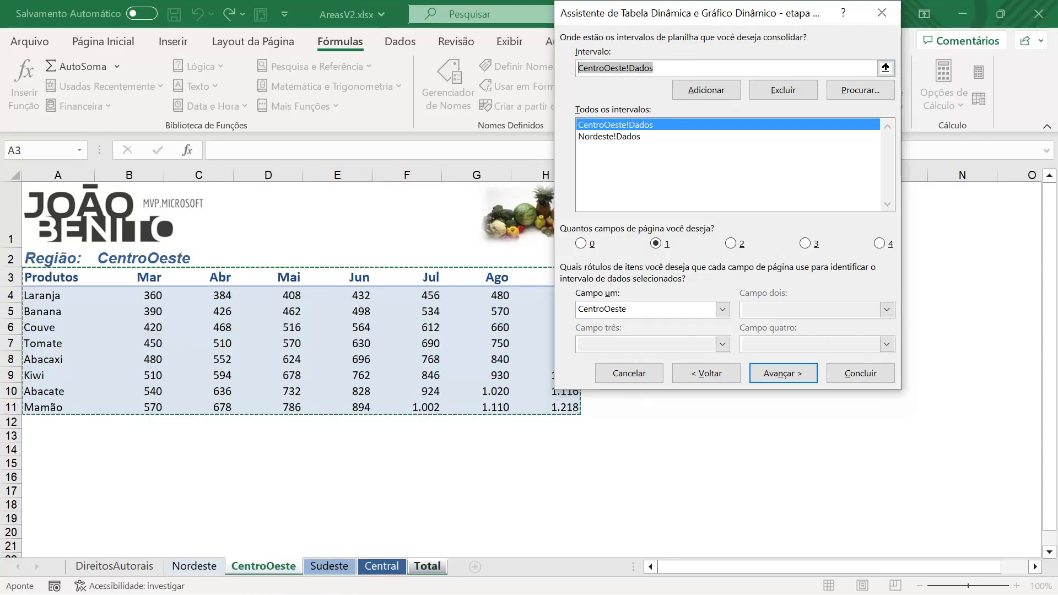
left_click(338, 568)
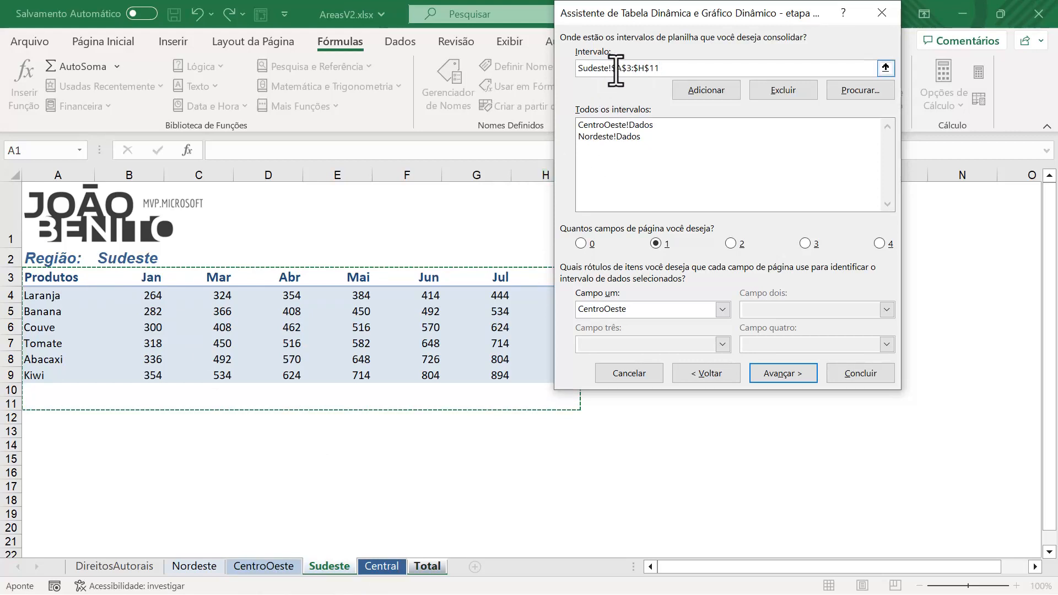
left_click_drag(611, 68, 712, 64)
type("Dados")
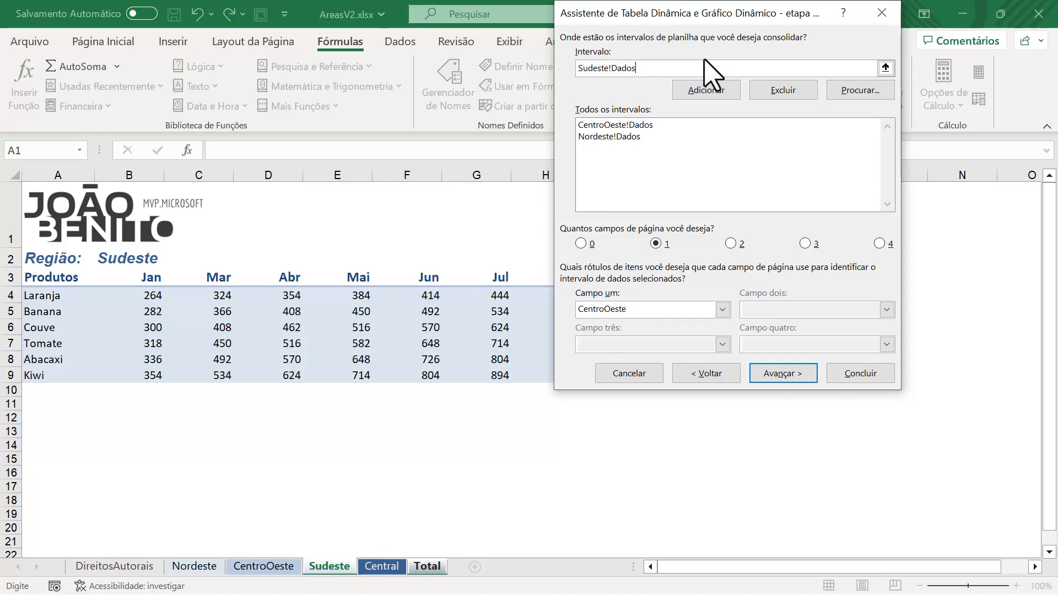
left_click(708, 89)
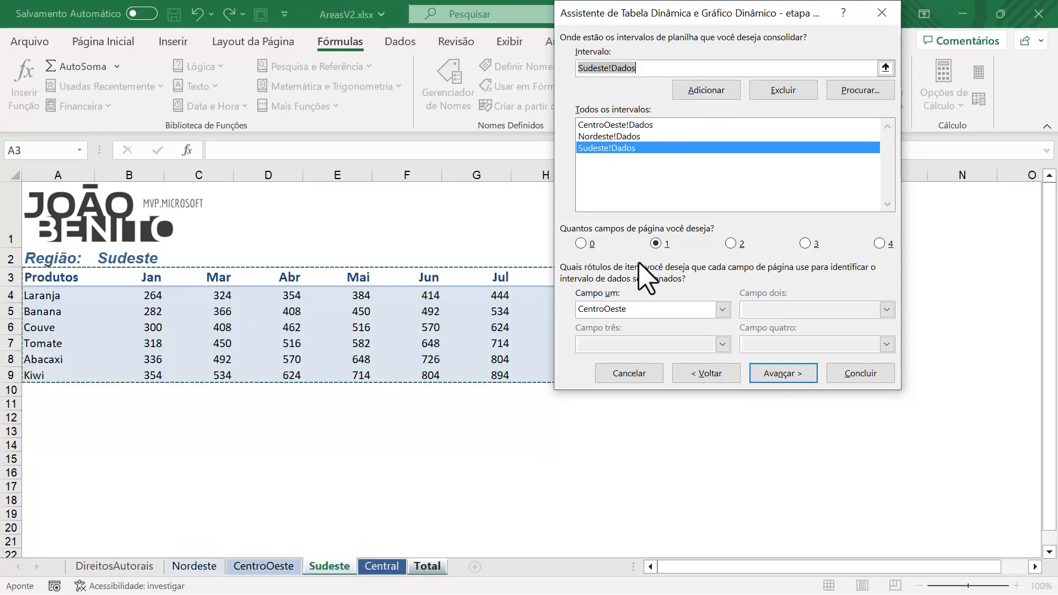
left_click_drag(646, 311, 570, 319)
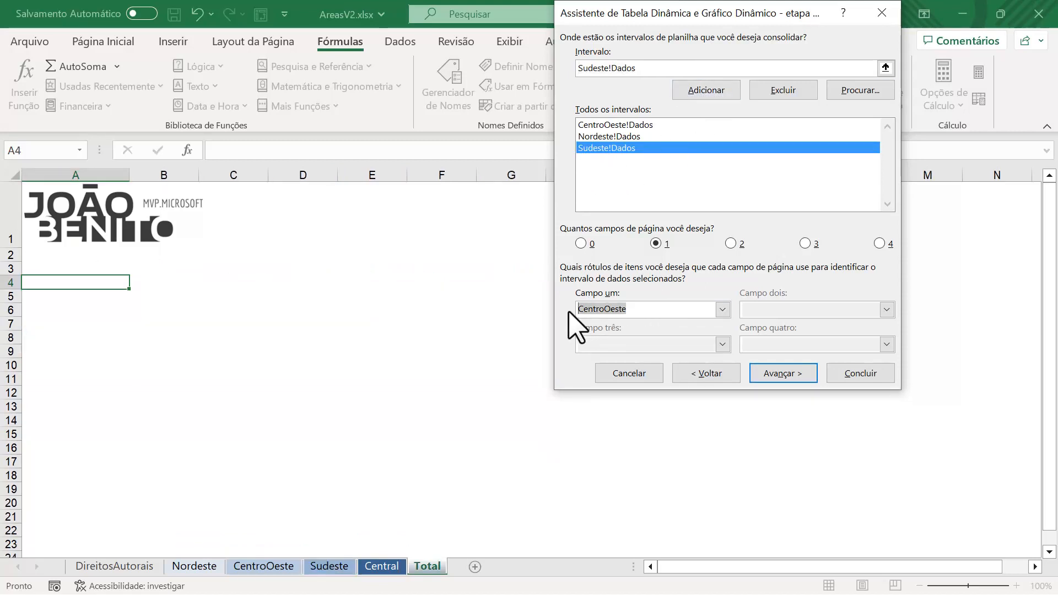
type("S")
Step: Add Central!Dados as a consolidation range and label it Central in the page field
left_click(646, 68)
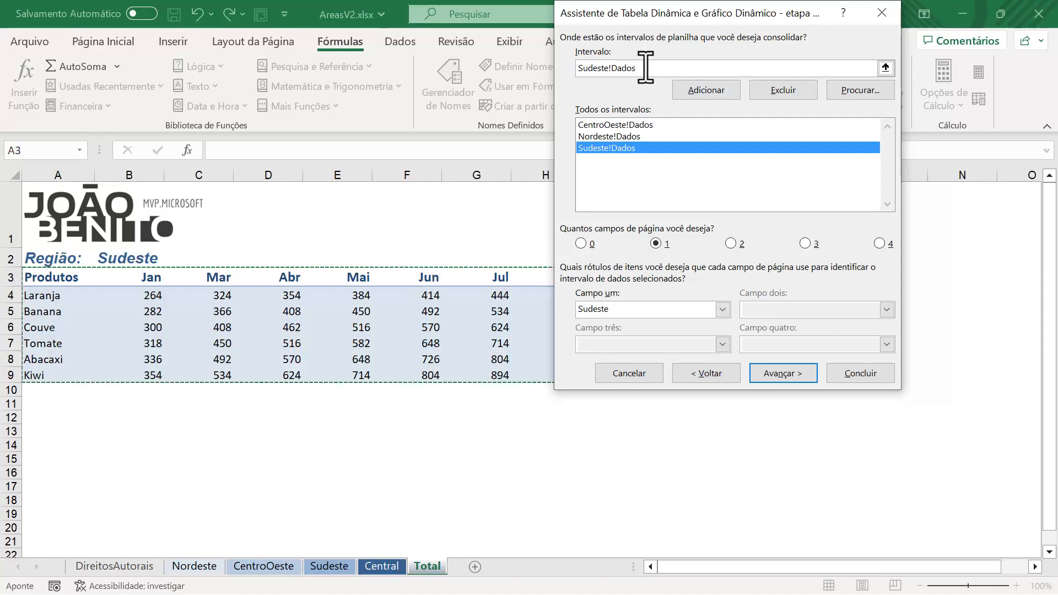
left_click(381, 566)
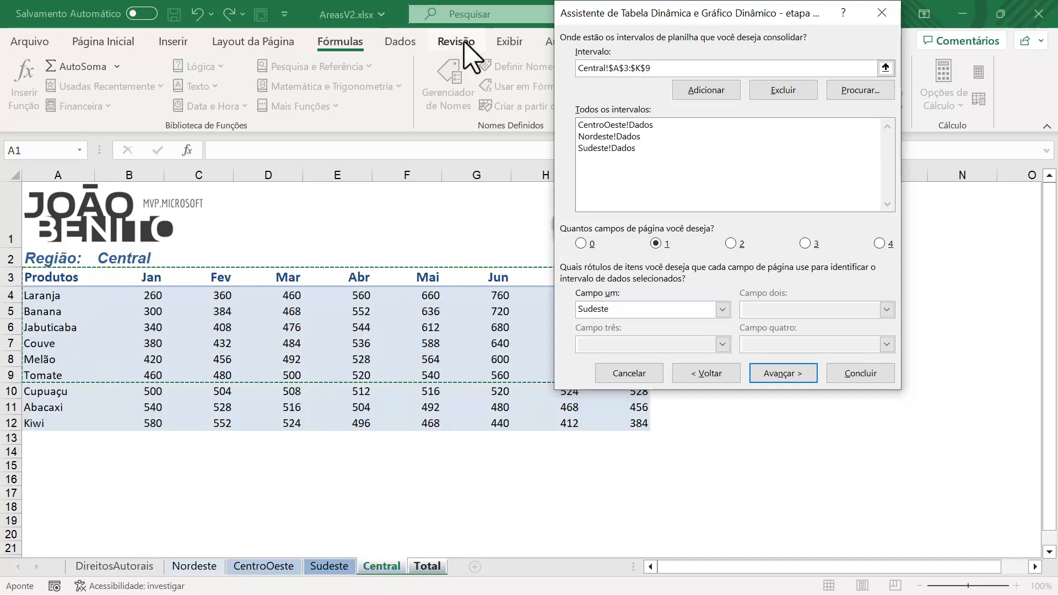
left_click_drag(611, 68, 687, 67)
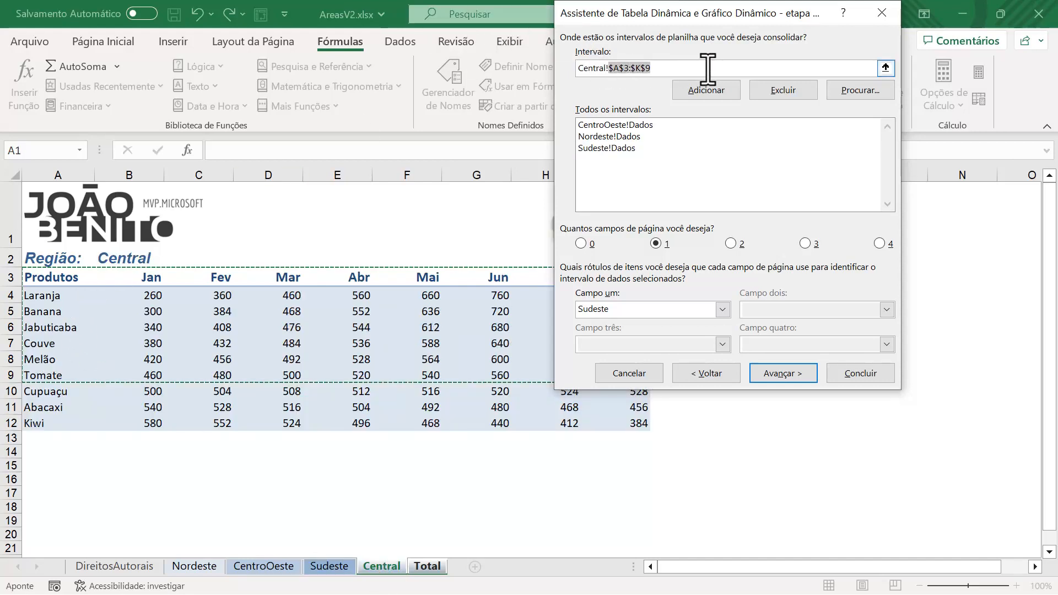
type("Dados")
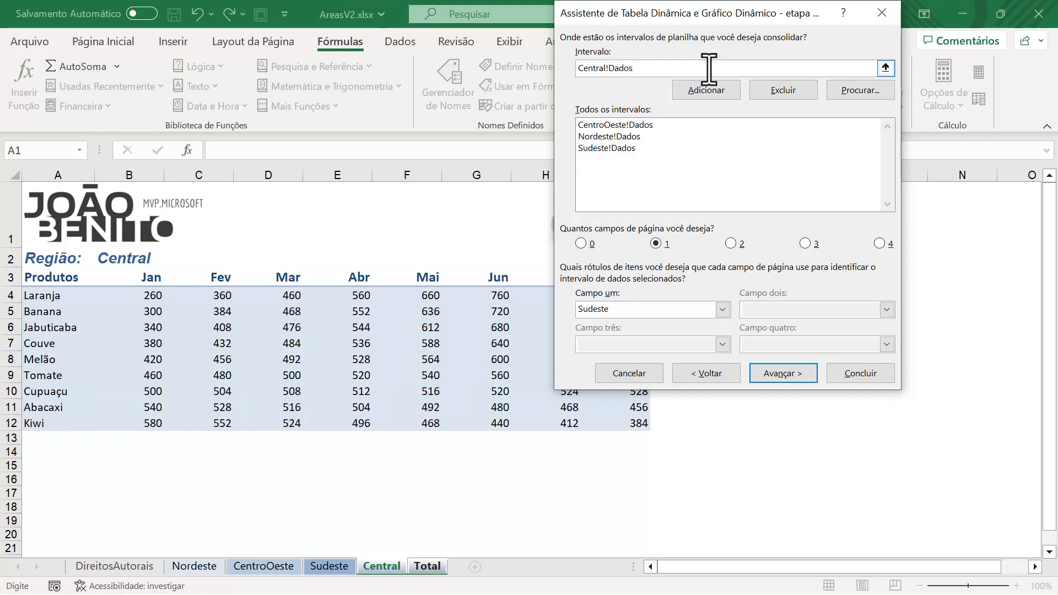
left_click(708, 91)
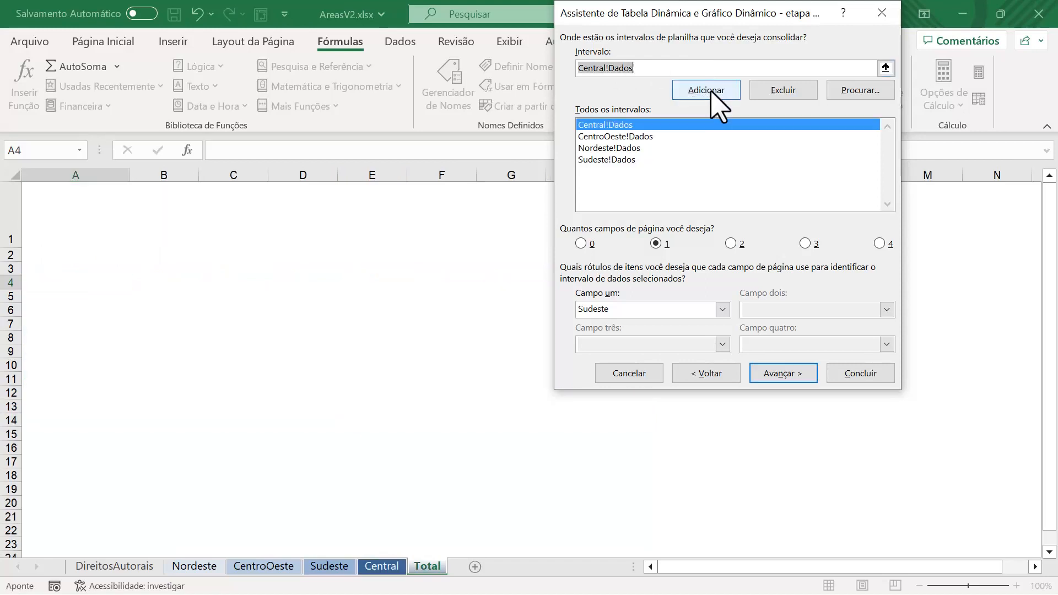
left_click(621, 310)
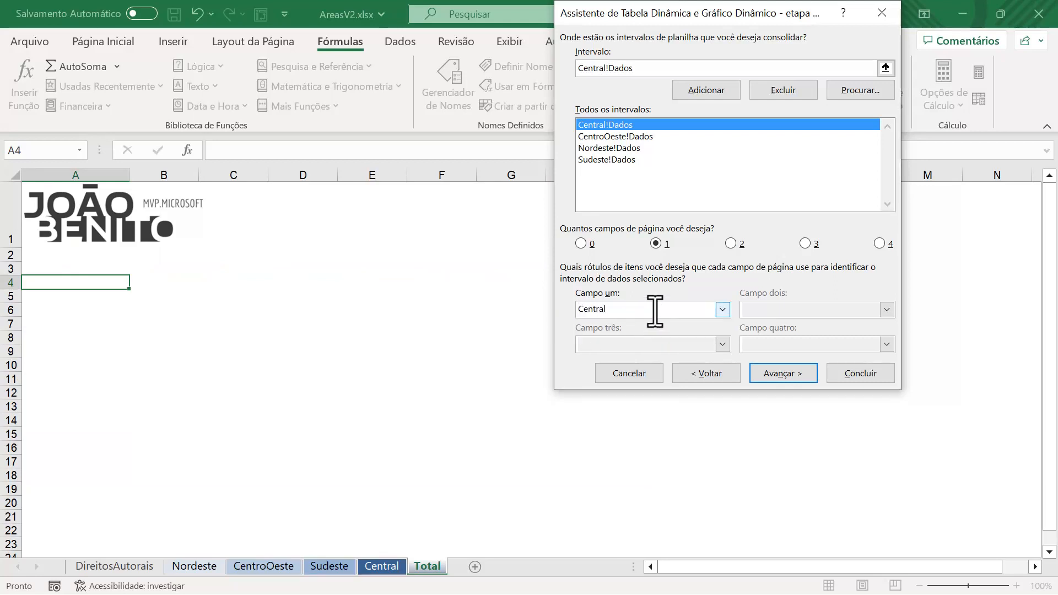
Step: Check the list of region labels and finish the wizard, placing the pivot table on the existing sheet at $A$4
left_click(723, 309)
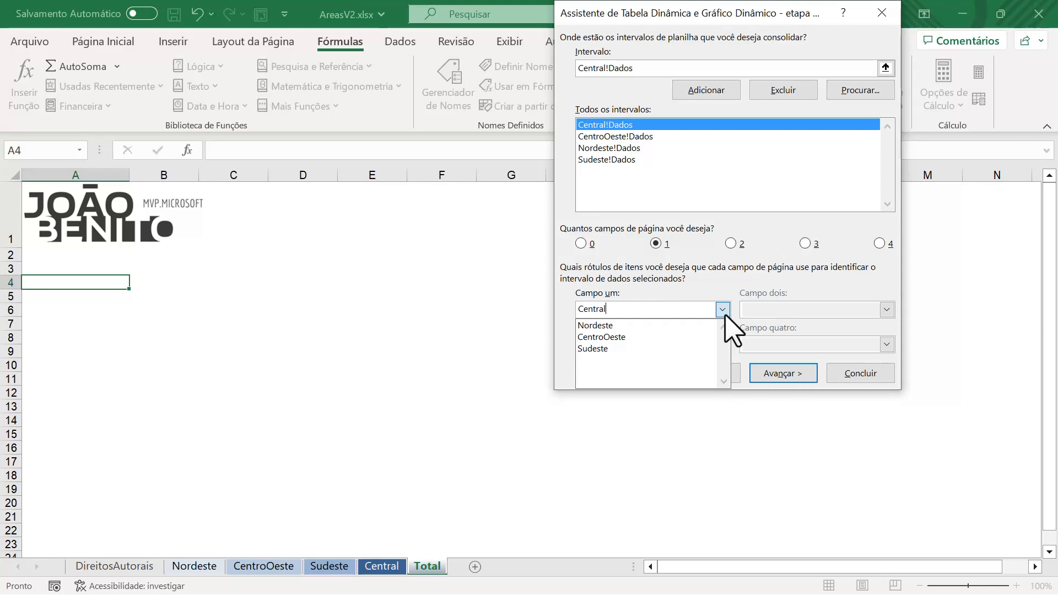
left_click(722, 310)
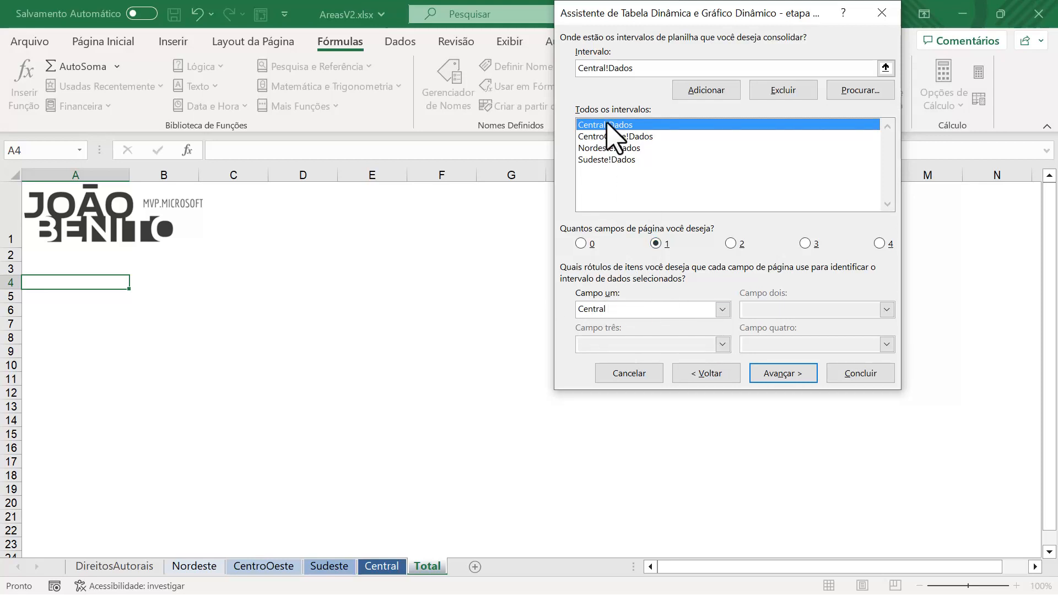
left_click(722, 309)
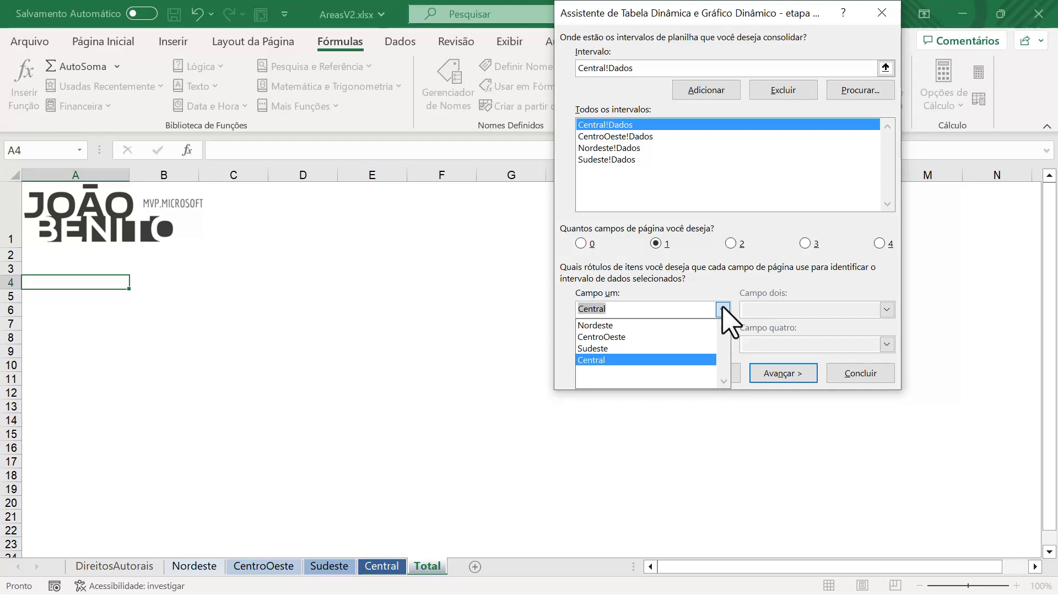
left_click(723, 309)
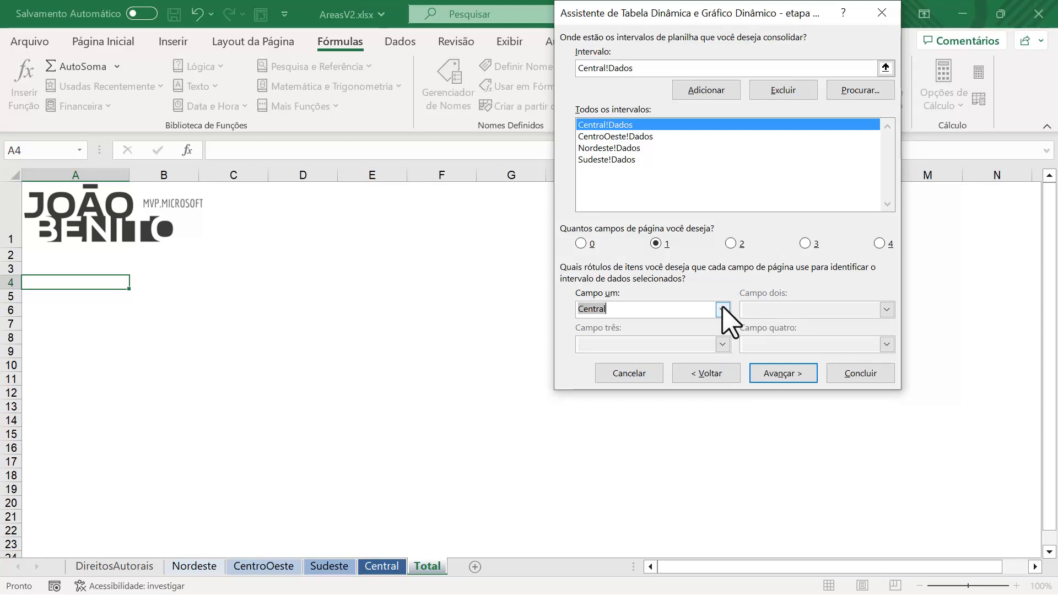
left_click(802, 374)
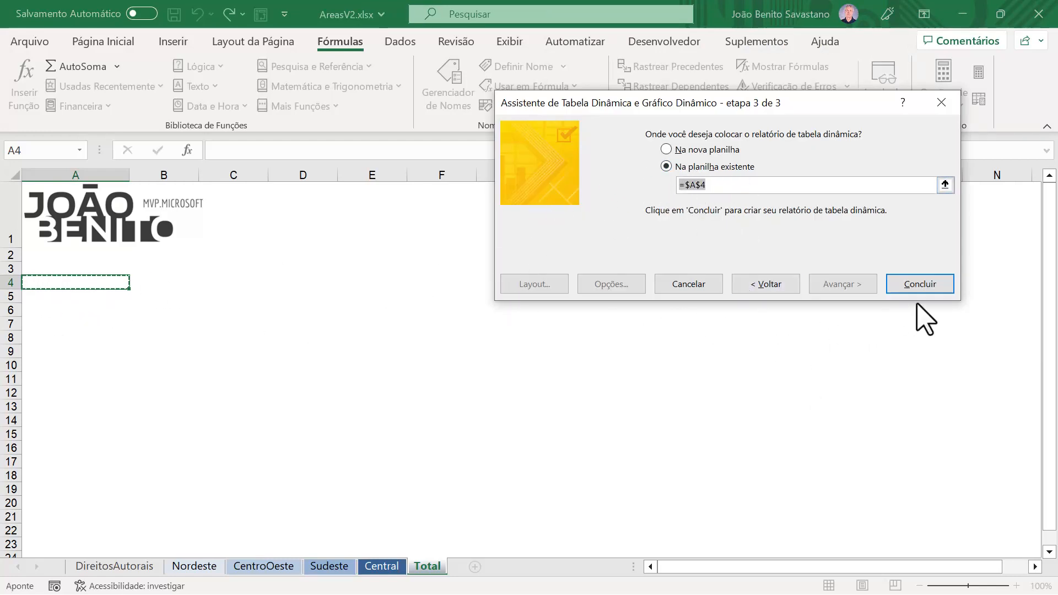
left_click(934, 285)
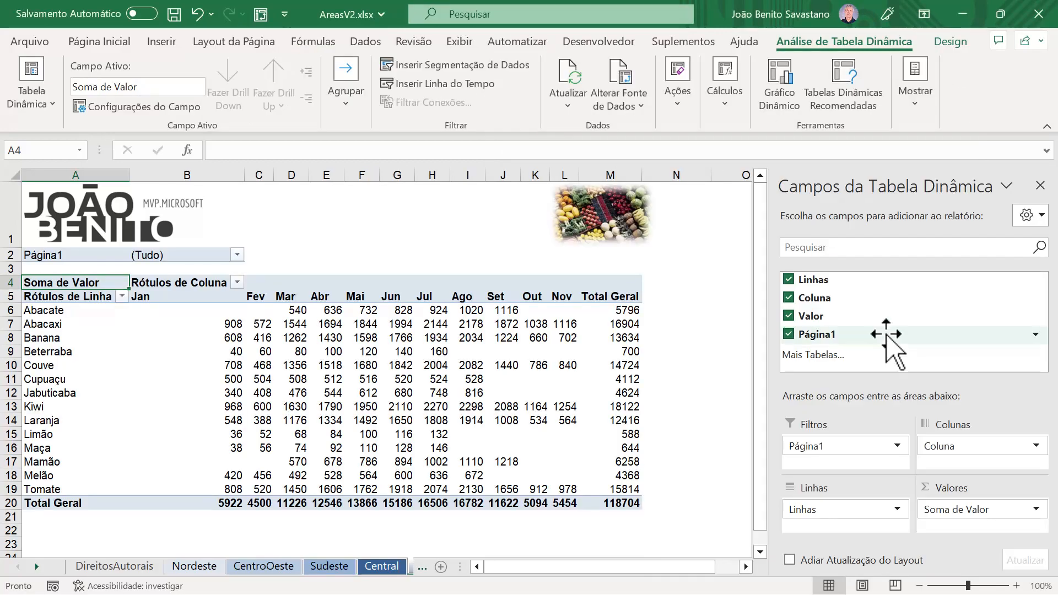
Step: Filter the consolidated pivot table by the Página1 page field to show only the Central region
mouse_move(403, 431)
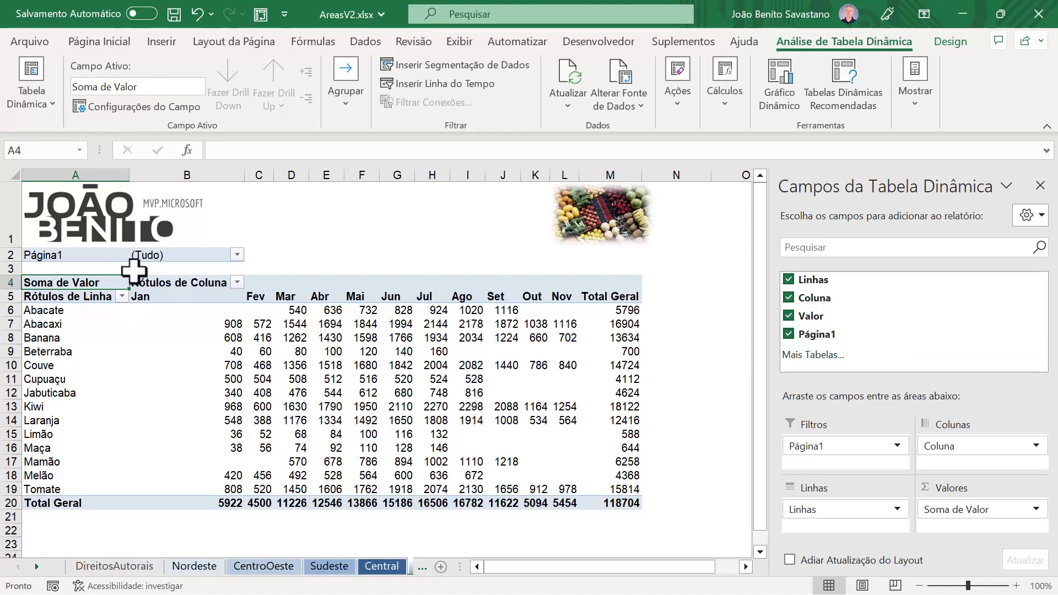
left_click(237, 254)
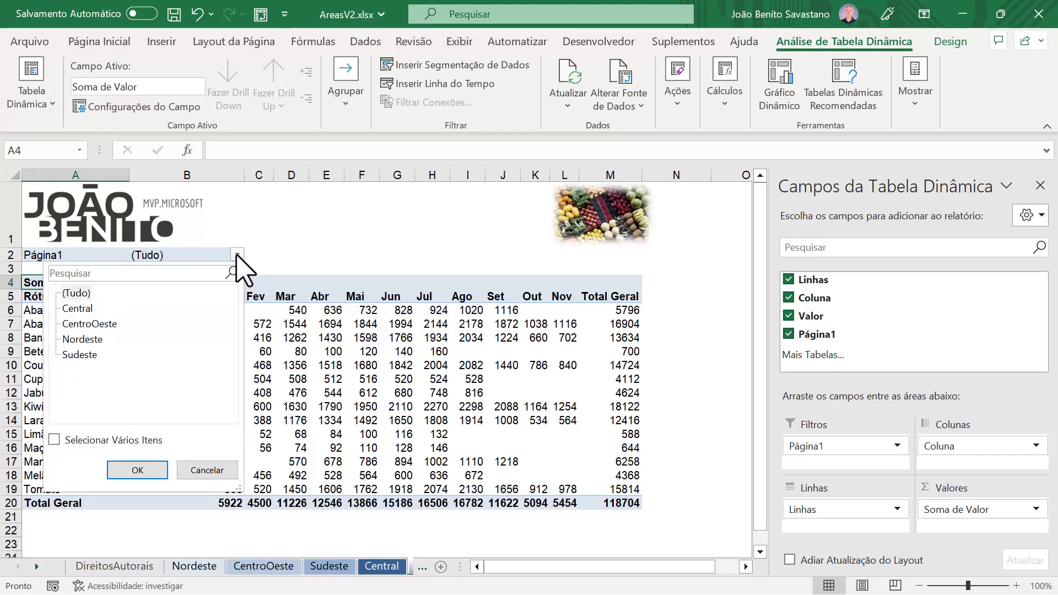
left_click(82, 310)
left_click(83, 327)
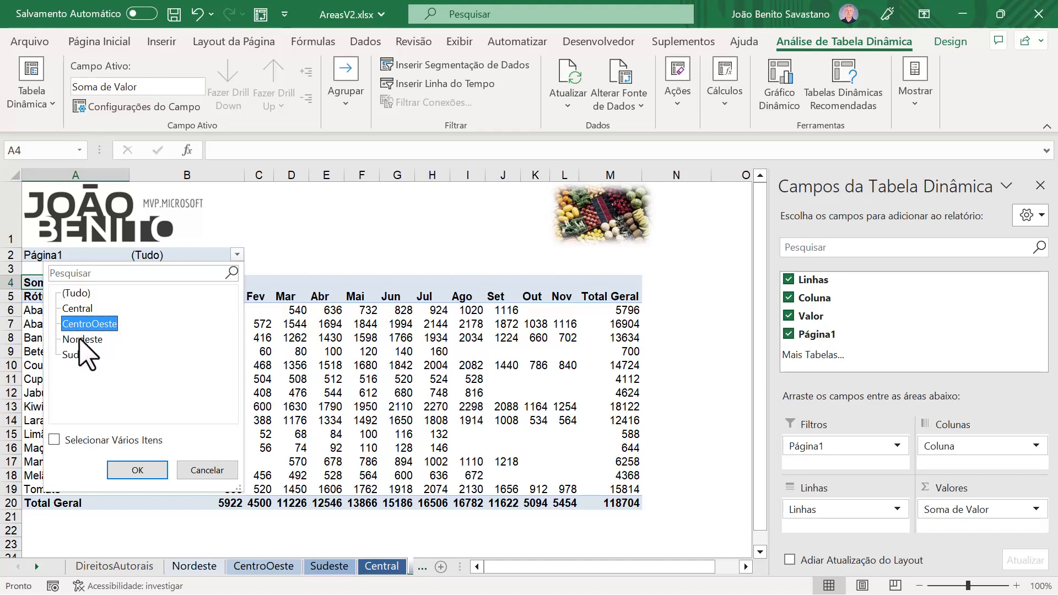
left_click(83, 339)
left_click(80, 355)
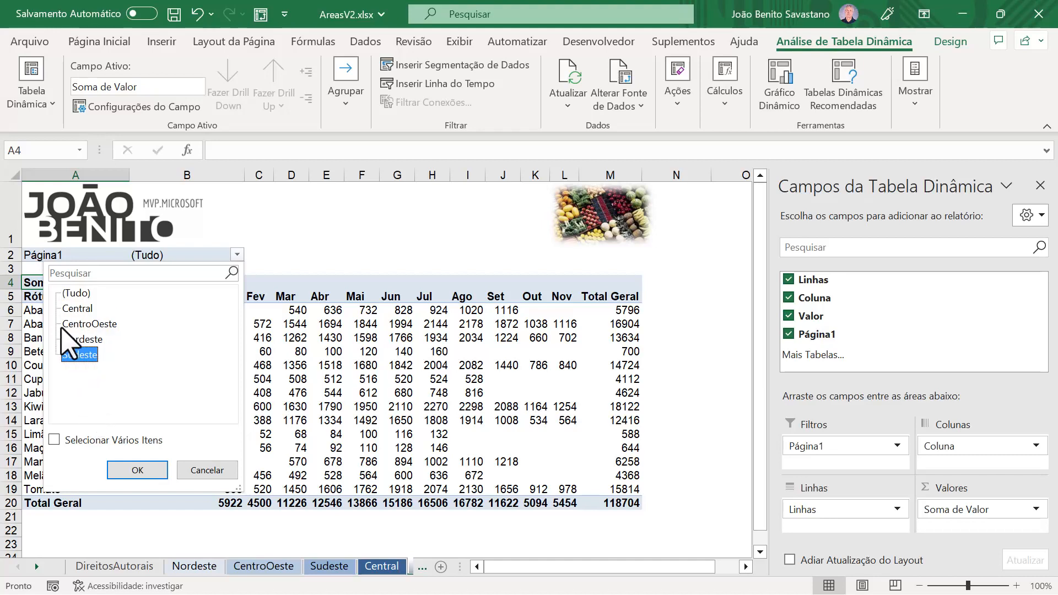
left_click(77, 309)
left_click(140, 471)
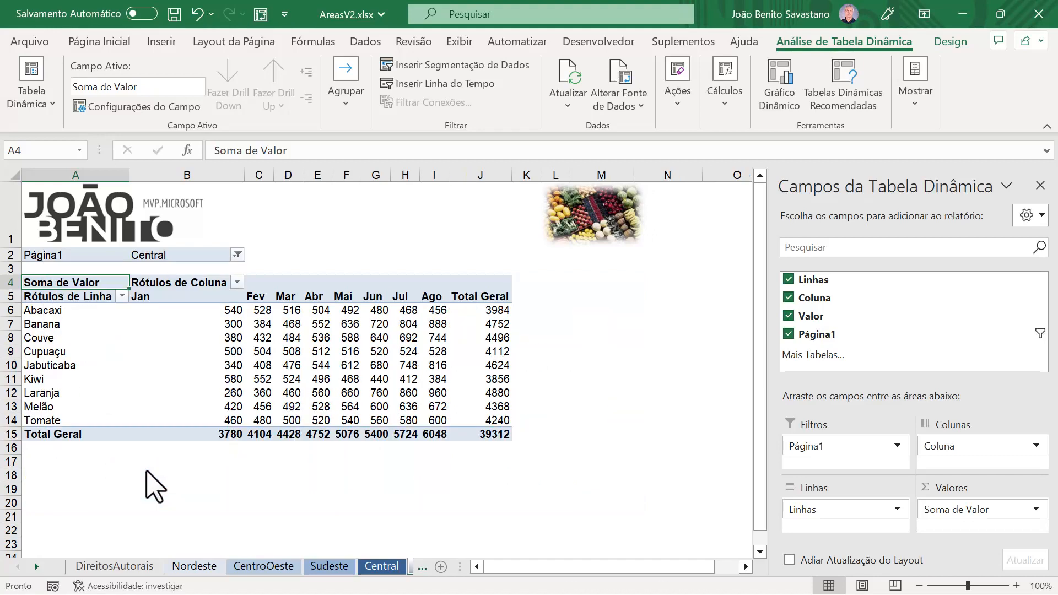
Step: Switch the Página1 filter to CentroOeste and then back to (Tudo) to include all regions
left_click(237, 255)
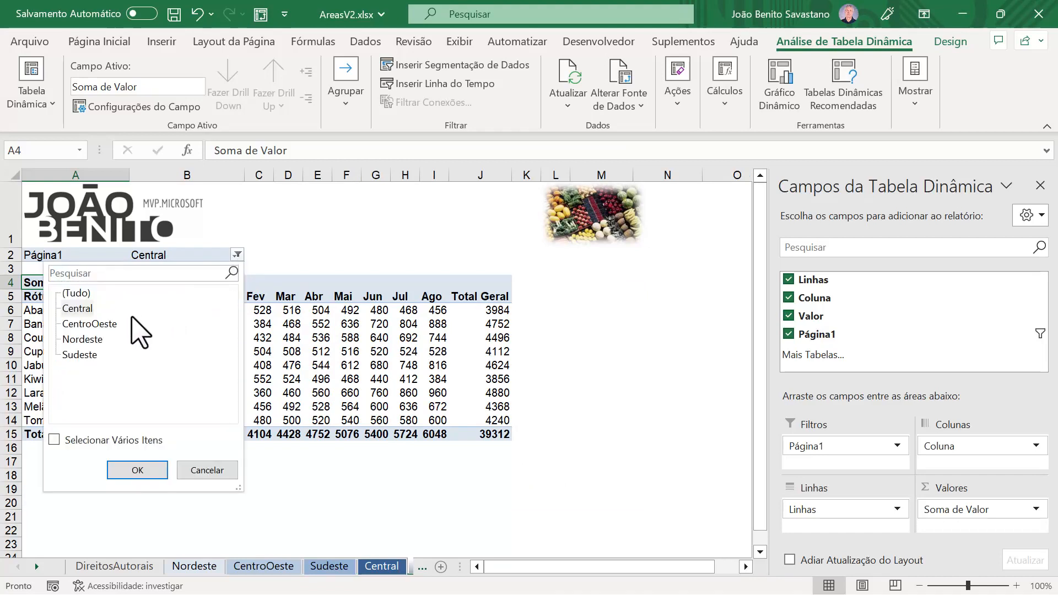
left_click(102, 324)
left_click(137, 471)
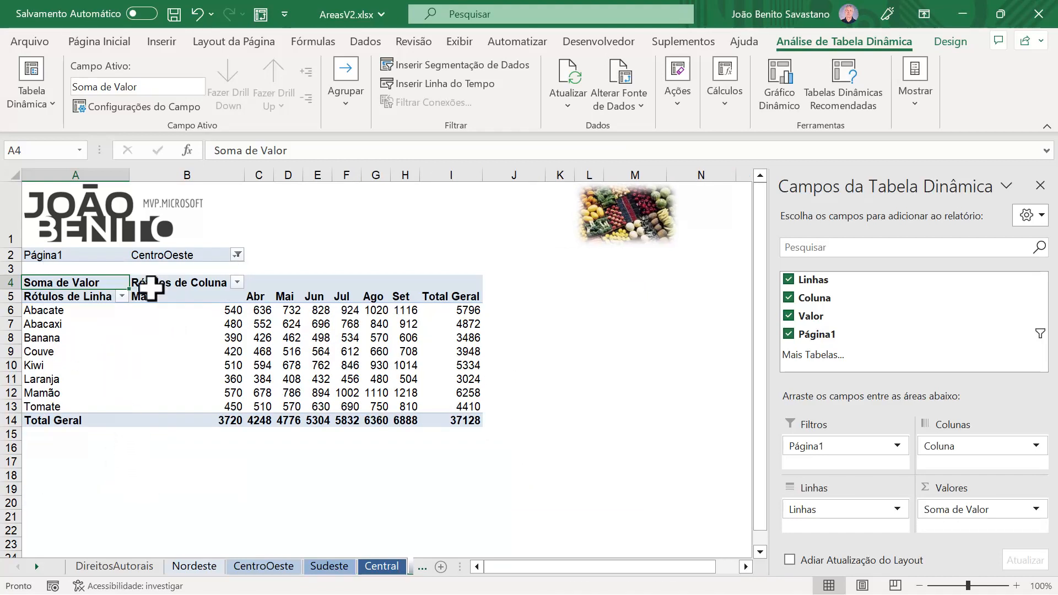
left_click(237, 255)
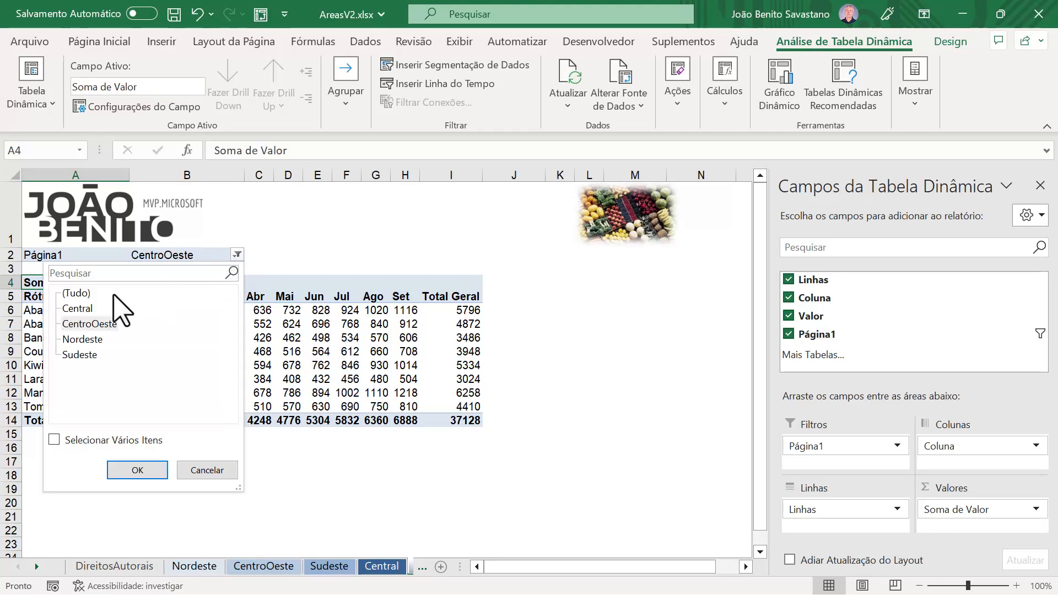
left_click(80, 294)
left_click(140, 473)
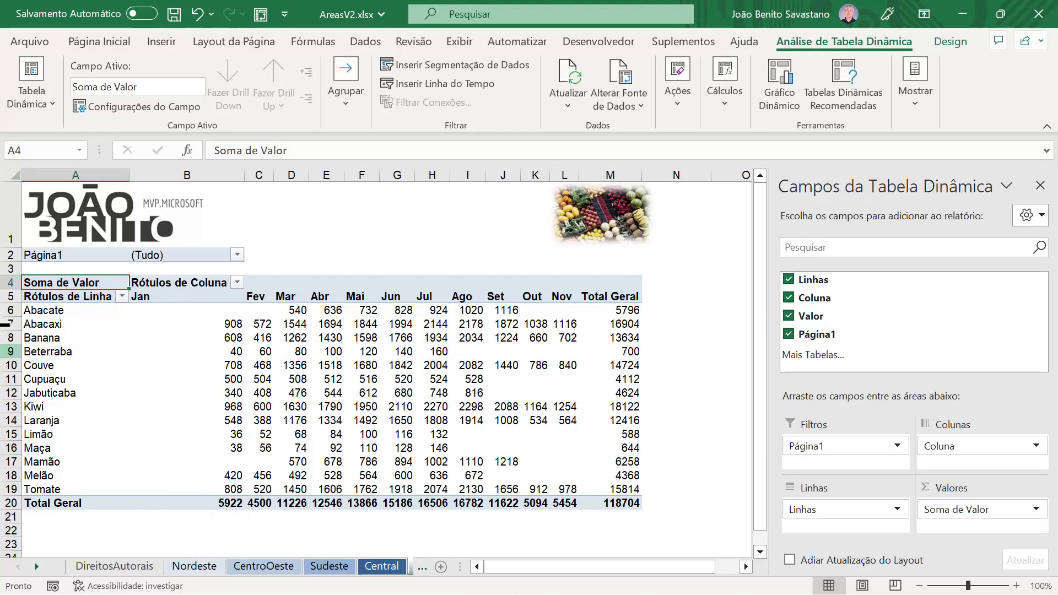
Step: Rename the pivot table's page field Página1 as Filiais
left_click(43, 254)
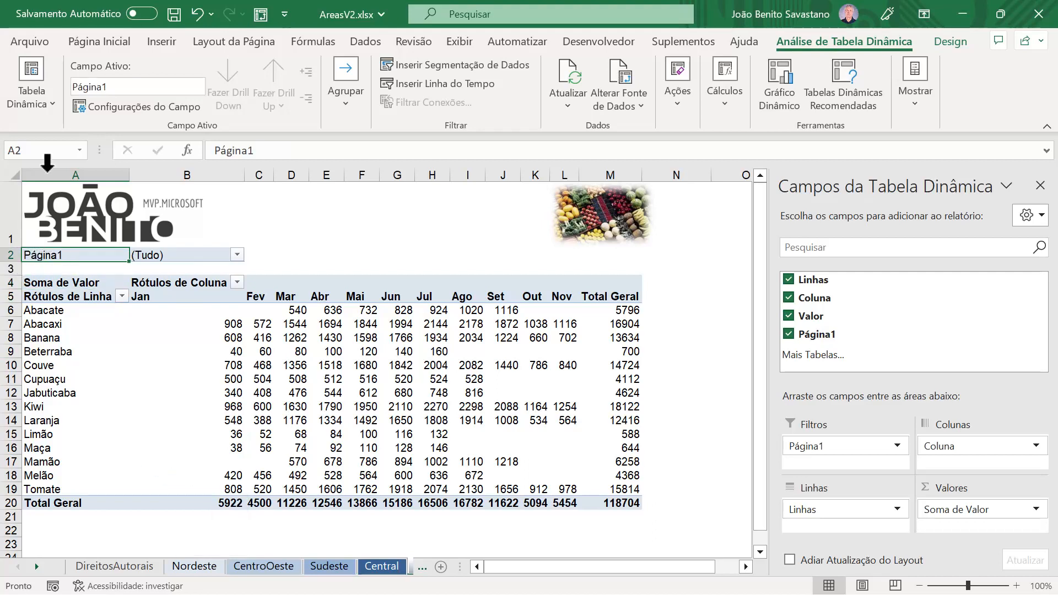
left_click(102, 87)
type("Filiais")
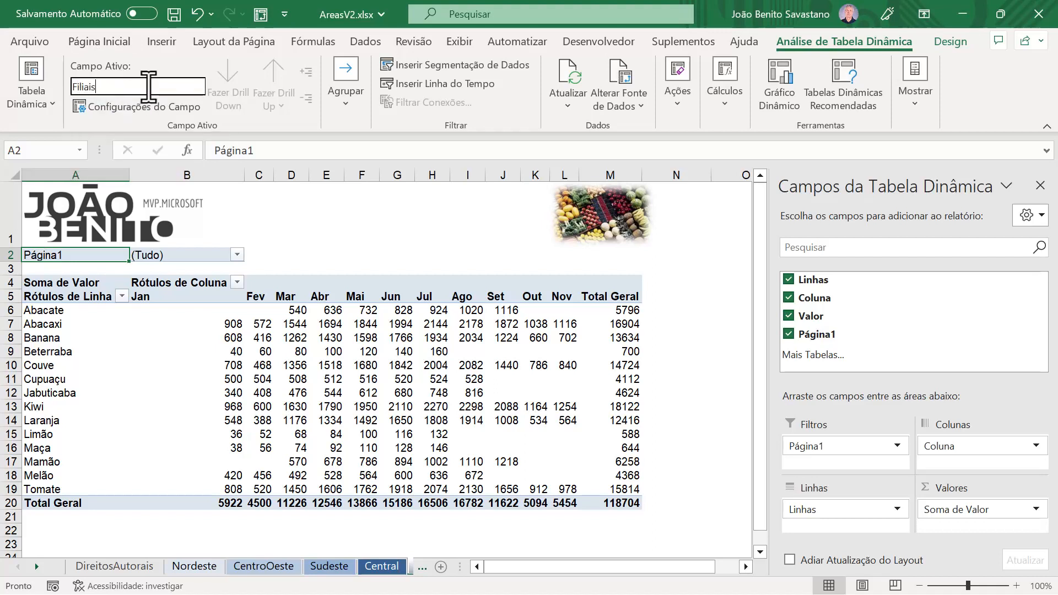
key("Return")
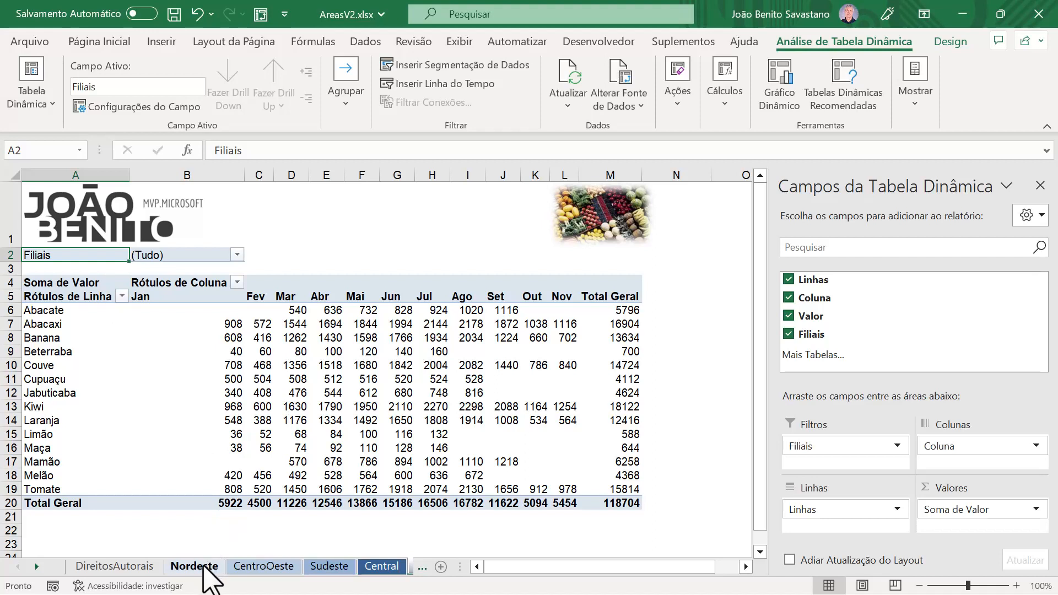
Step: Review the sheet-scoped Dados names and their DESLOC range formulas in the Name Manager, leaving them as they are
left_click(318, 44)
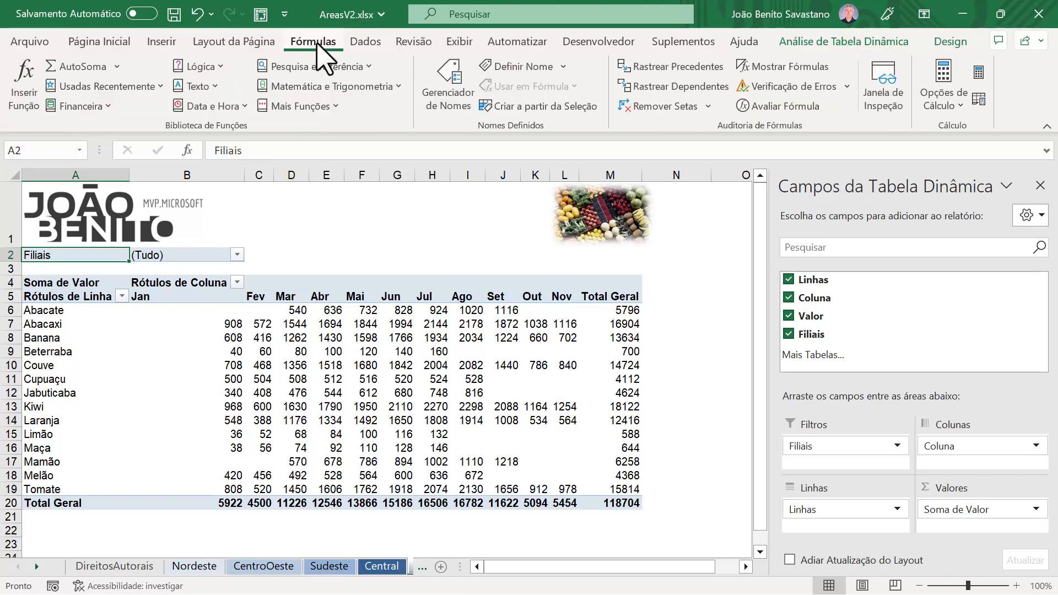
left_click(447, 88)
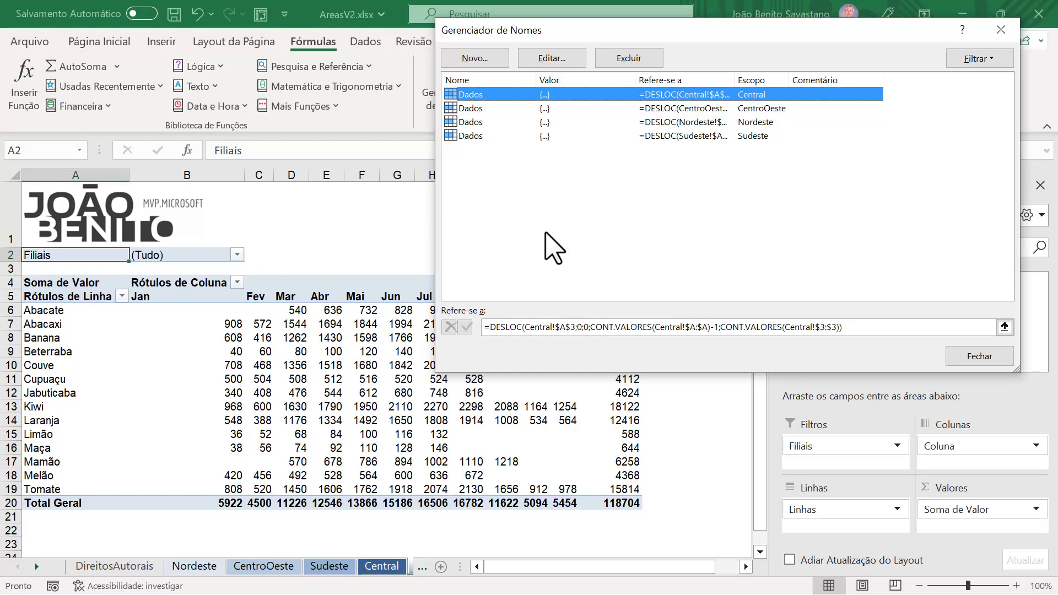
left_click(992, 359)
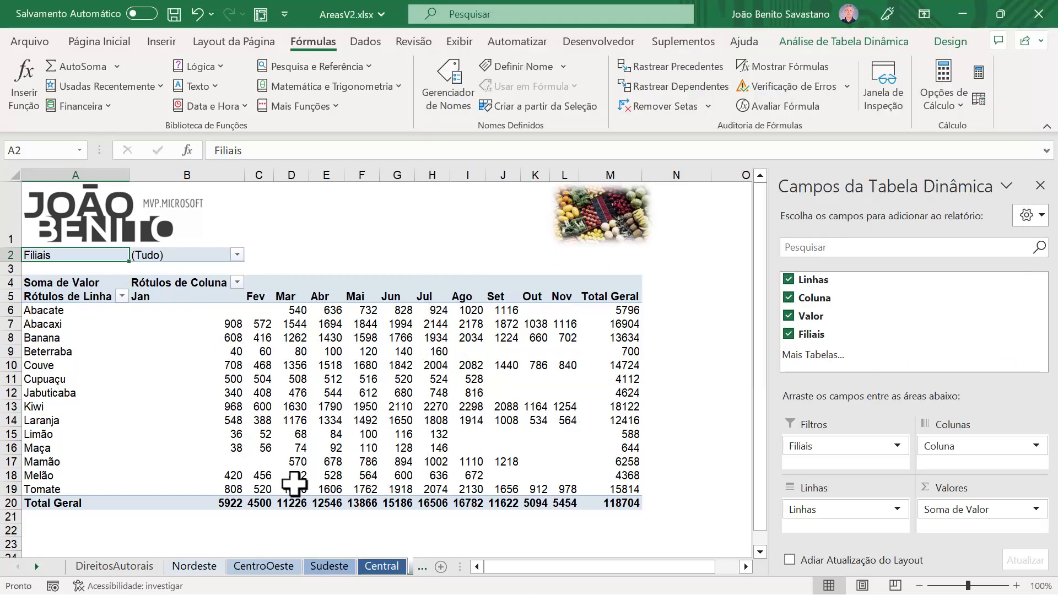
Step: Add a Morango row in row 10 of the Sudeste sheet and extend the number series across Jan to Nov, from 372 to 2.208
left_click(325, 568)
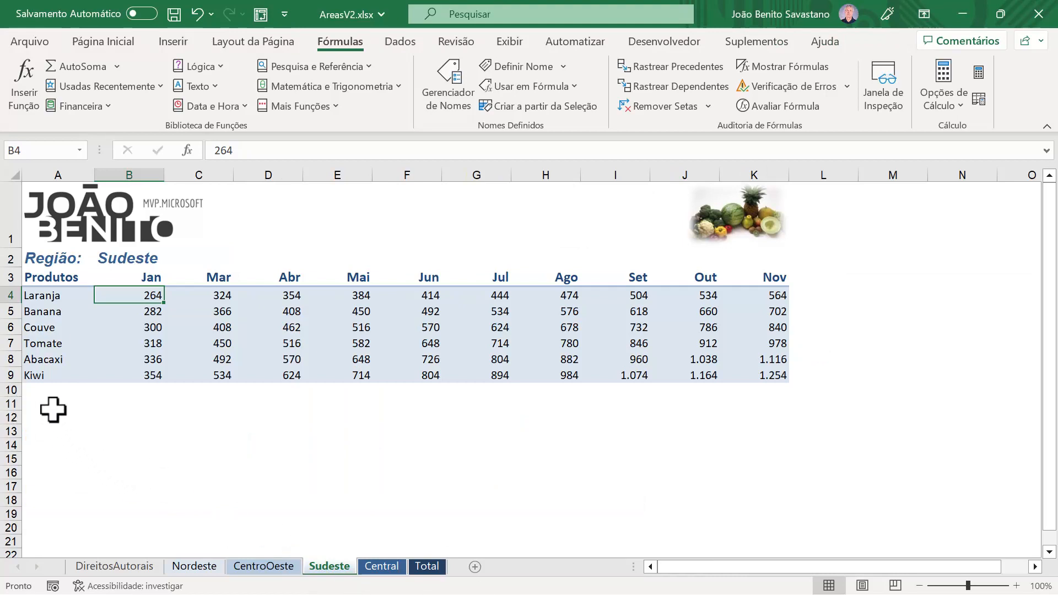
left_click(53, 391)
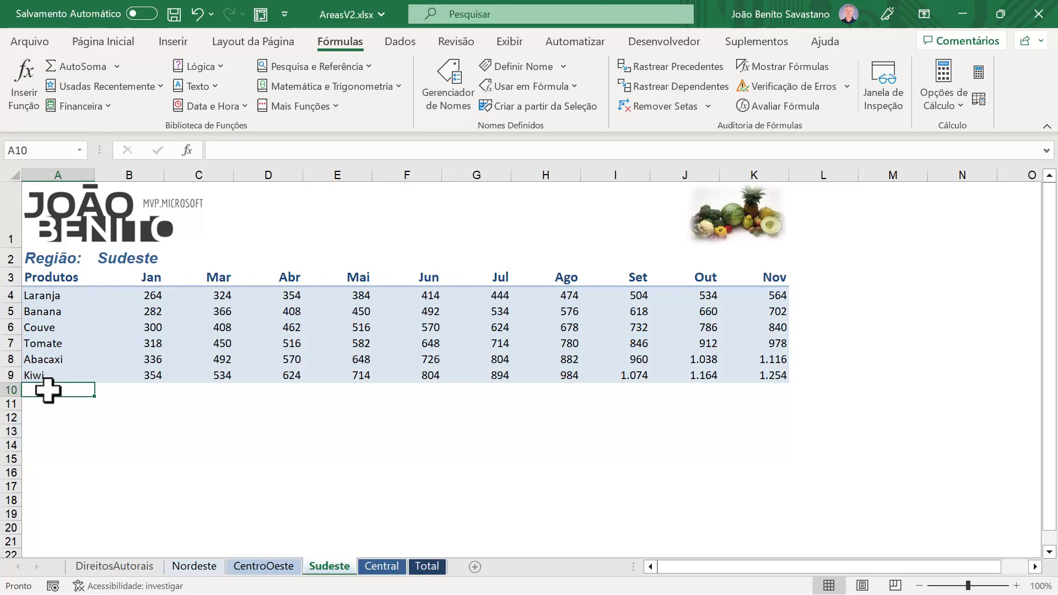
left_click(432, 567)
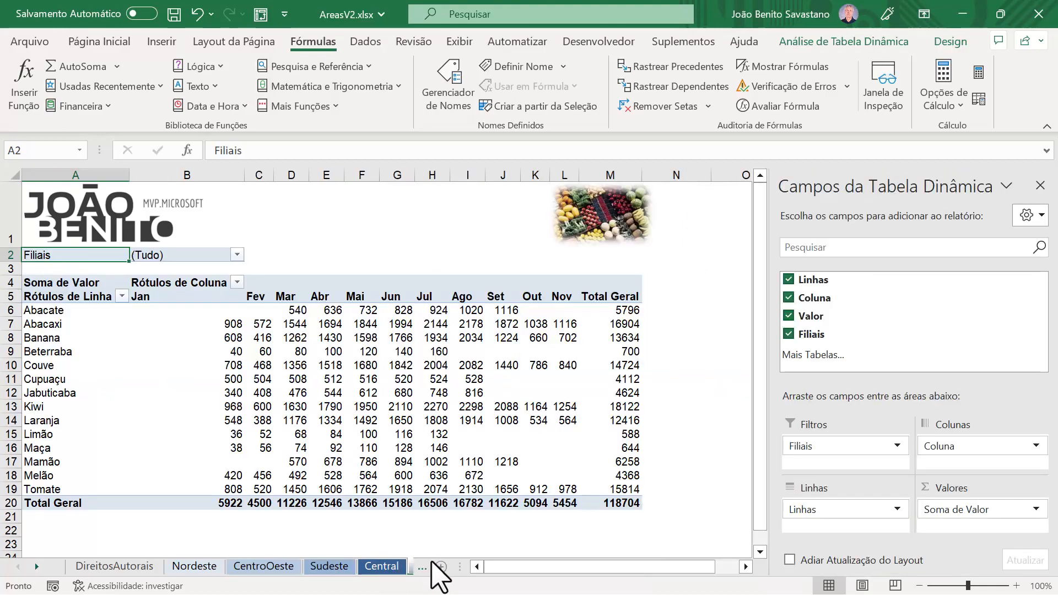
left_click(329, 567)
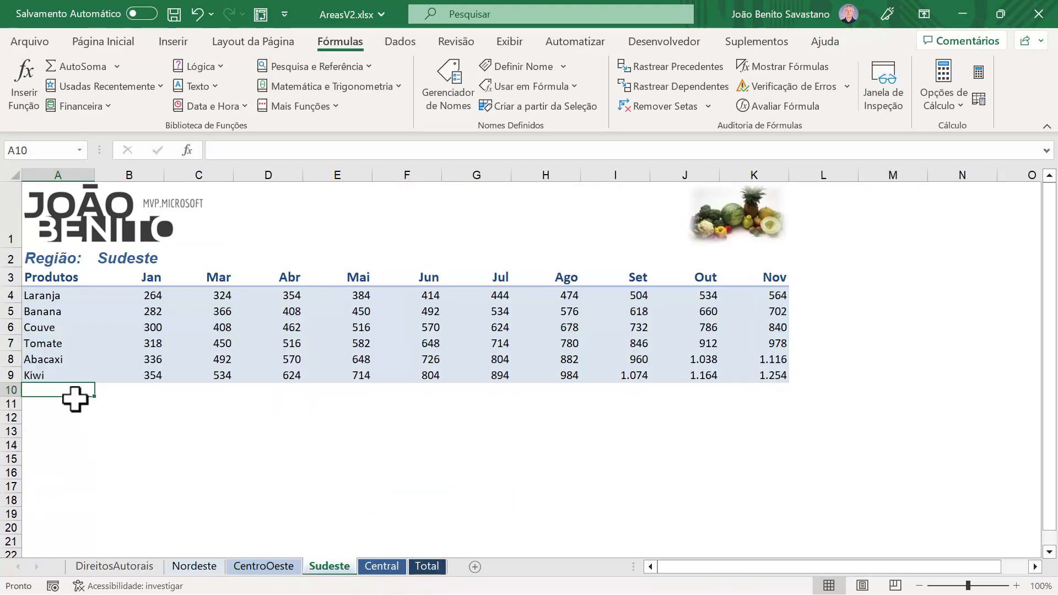
type("Morango")
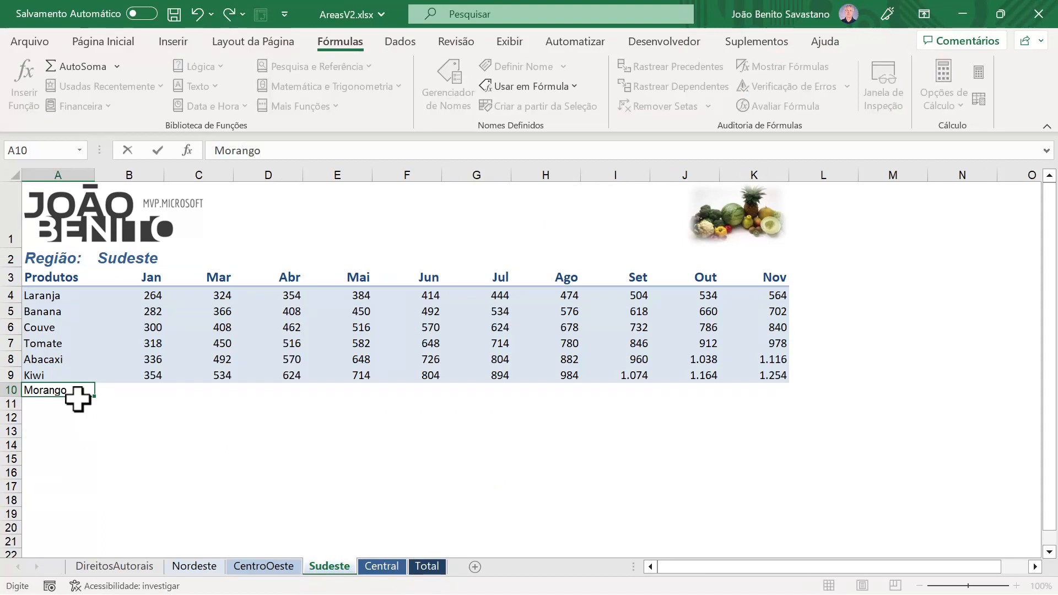
key("ctrl+Return")
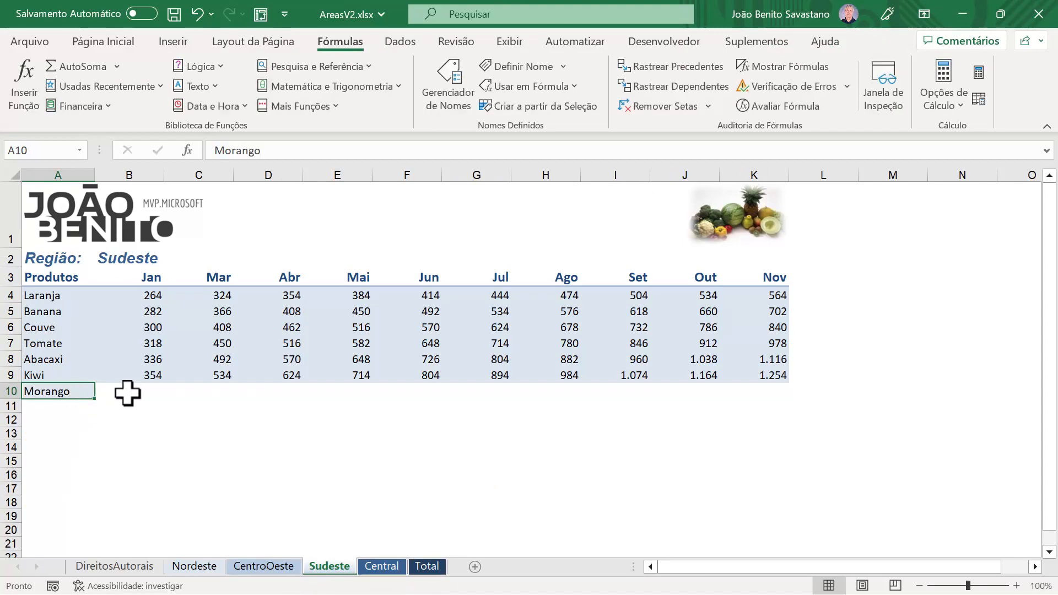
left_click_drag(152, 363, 234, 407)
left_click_drag(150, 393, 778, 406)
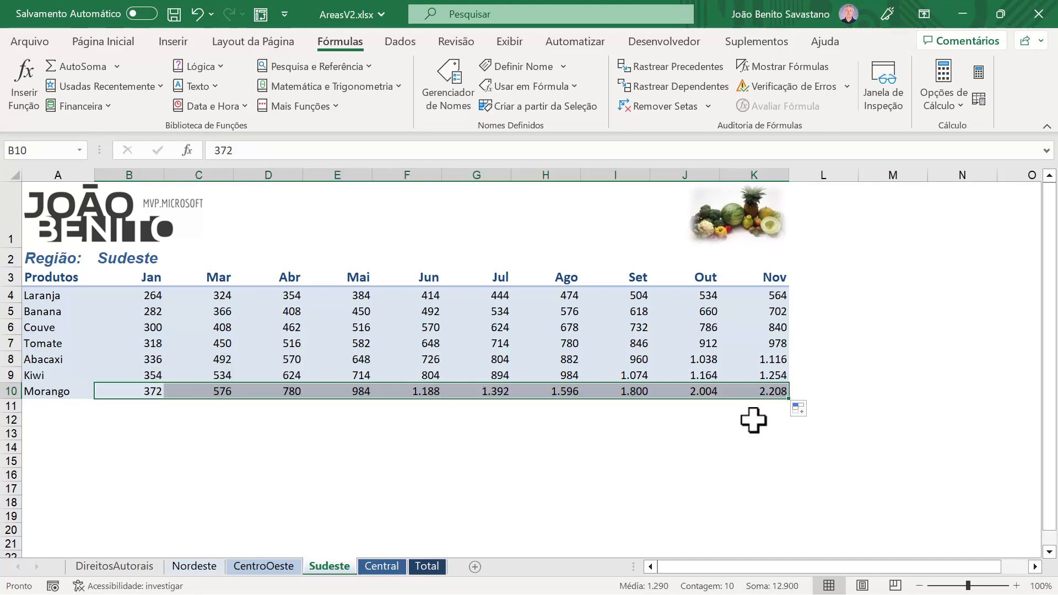
Step: On the CentroOeste sheet, extend the headers through Out, Nov and Dez, and the number series for Laranja, Banana, Couve and Abacate
left_click(265, 568)
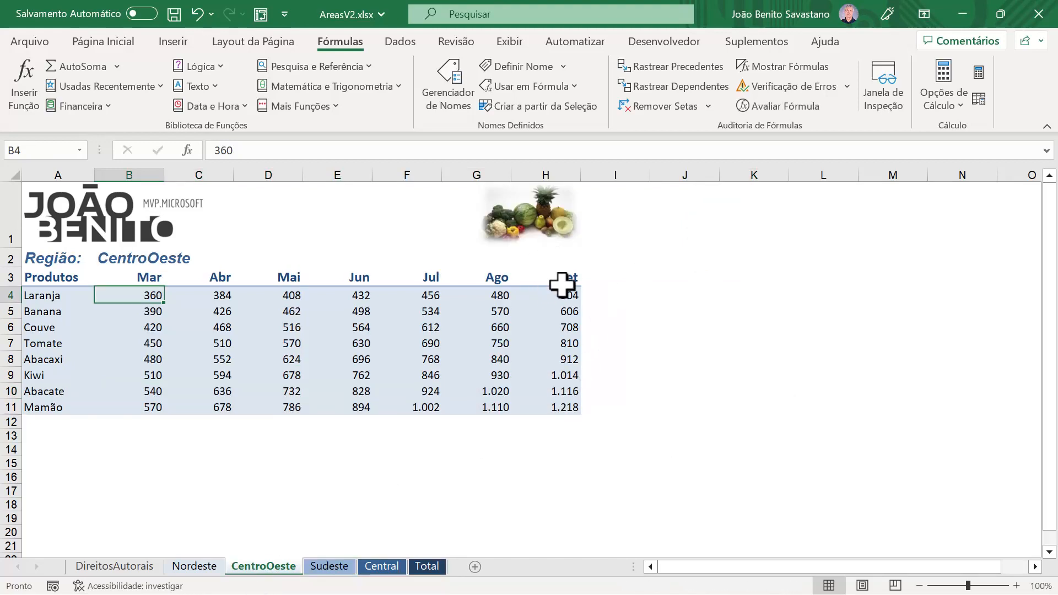
left_click_drag(496, 278, 776, 289)
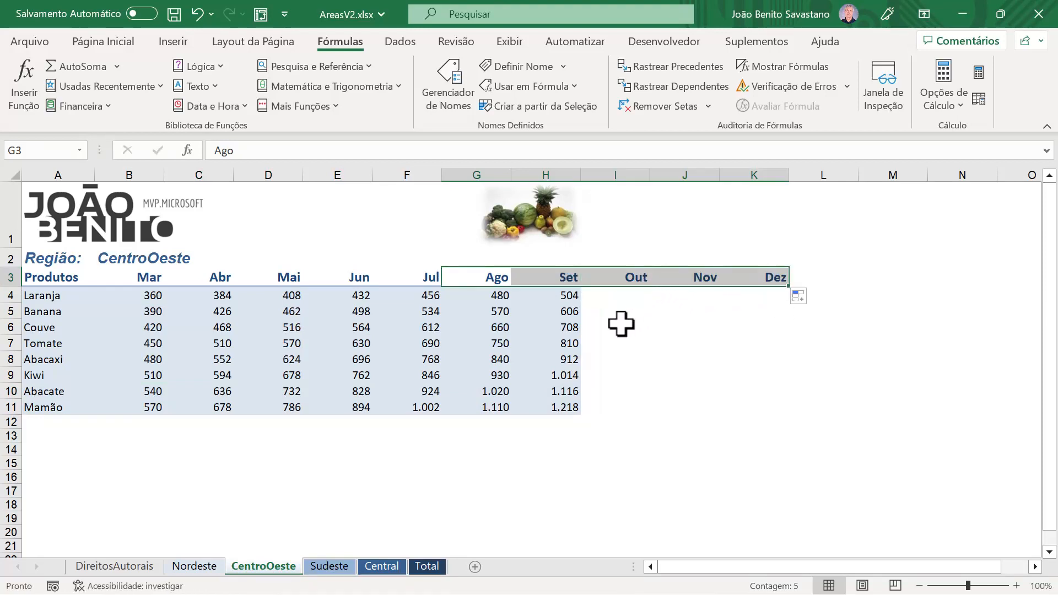
left_click_drag(494, 298, 789, 333)
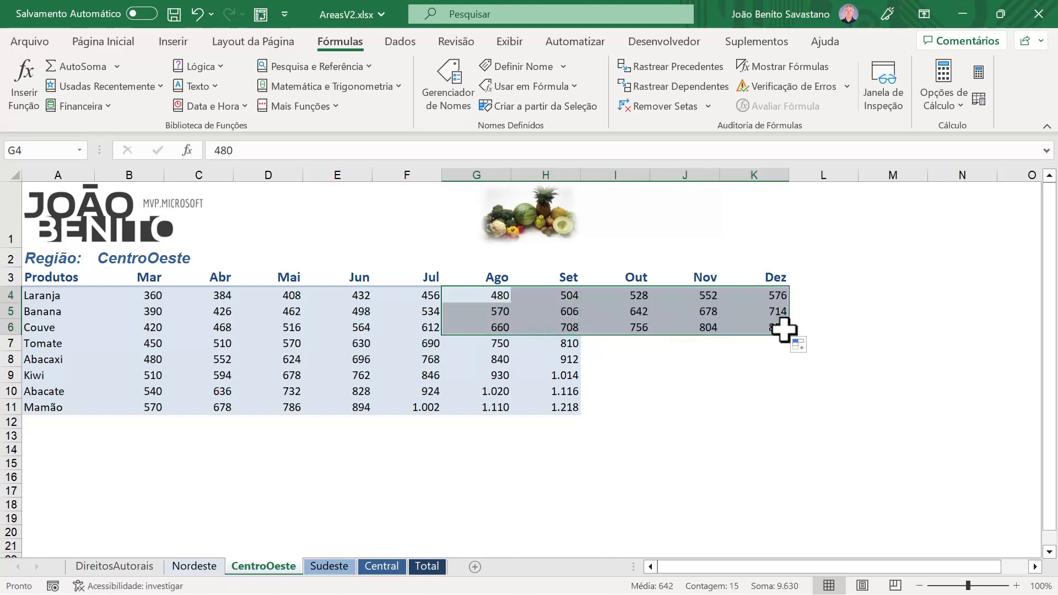
left_click_drag(498, 392, 760, 397)
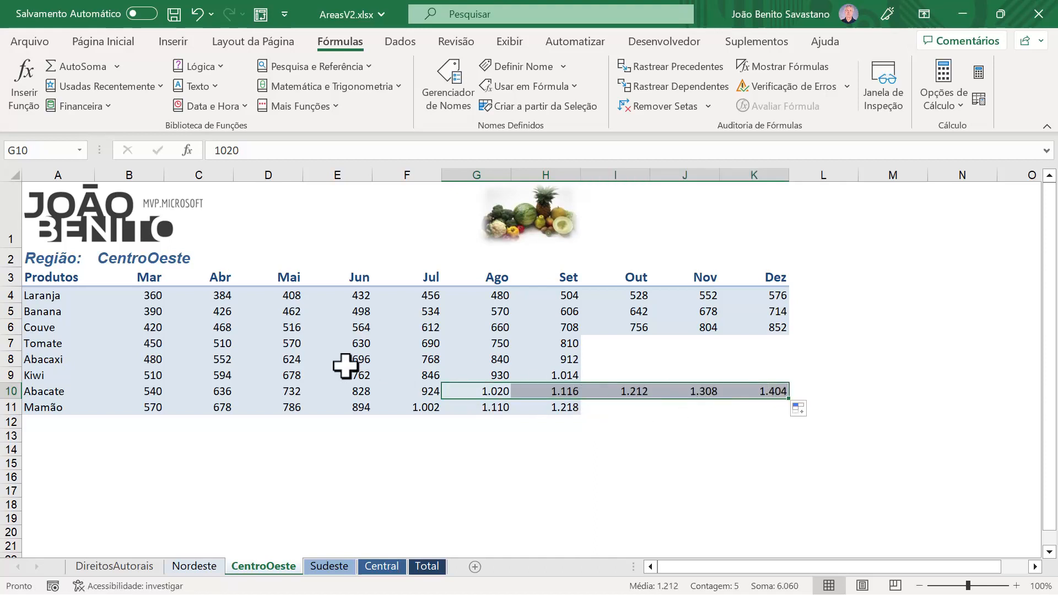
left_click(296, 330)
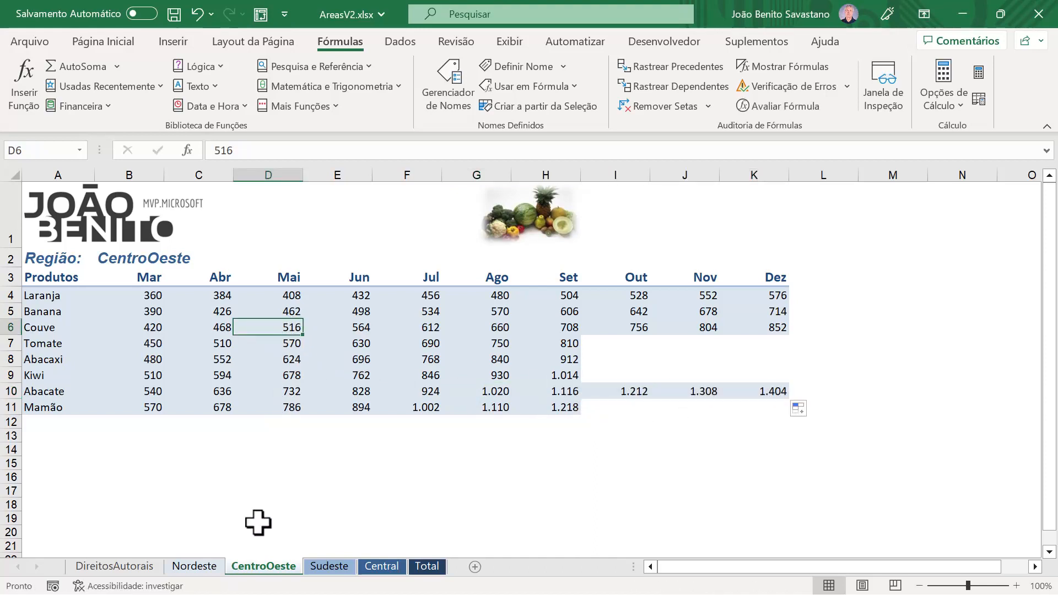
Step: Refresh the consolidated pivot table on the Total sheet to bring in the changes from the regional sheets
left_click(430, 567)
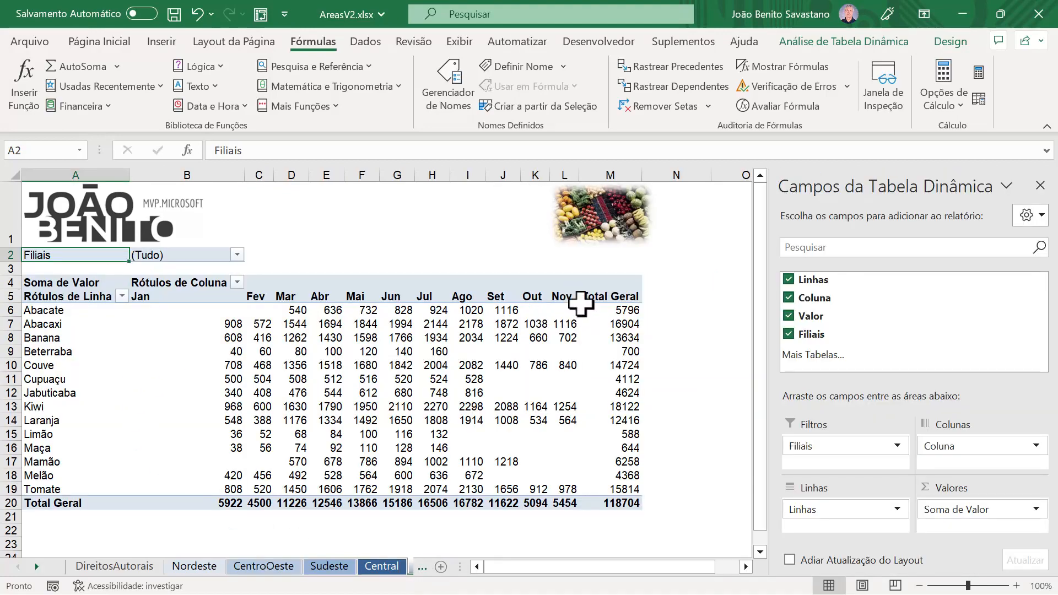
left_click(263, 337)
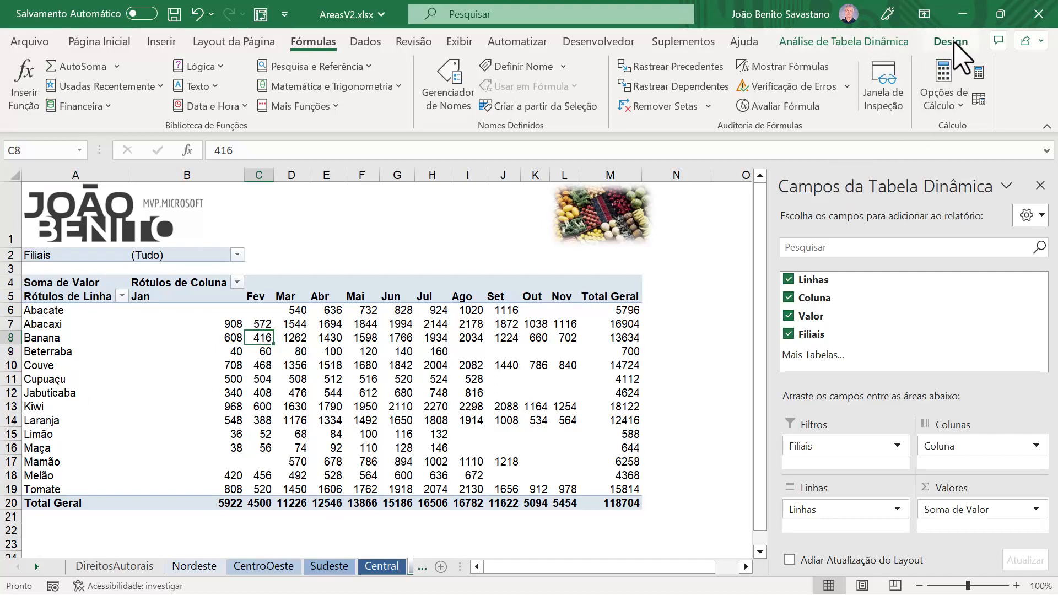
left_click(959, 53)
left_click(857, 44)
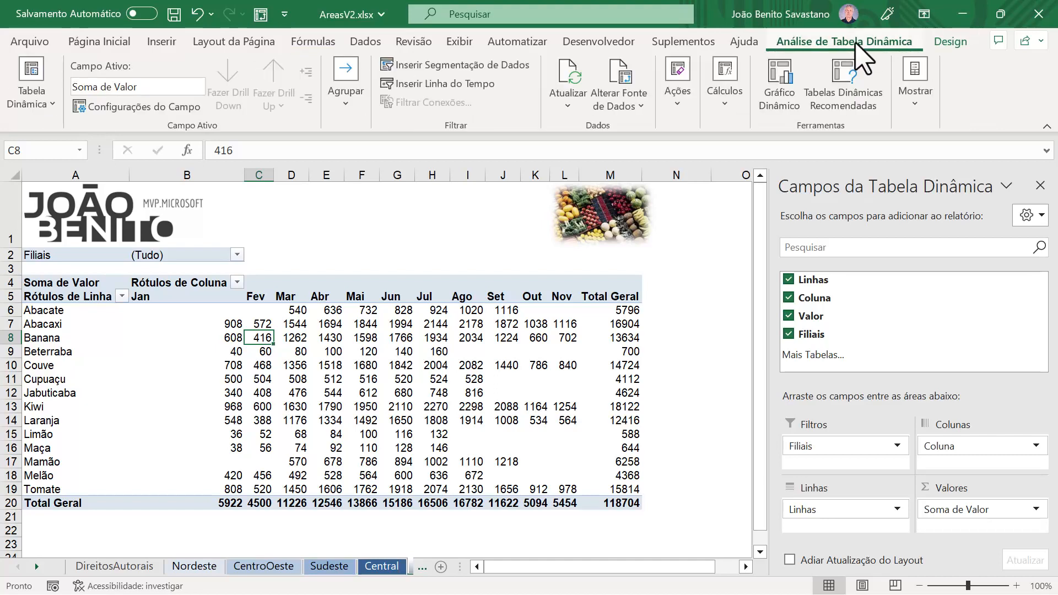
left_click(568, 107)
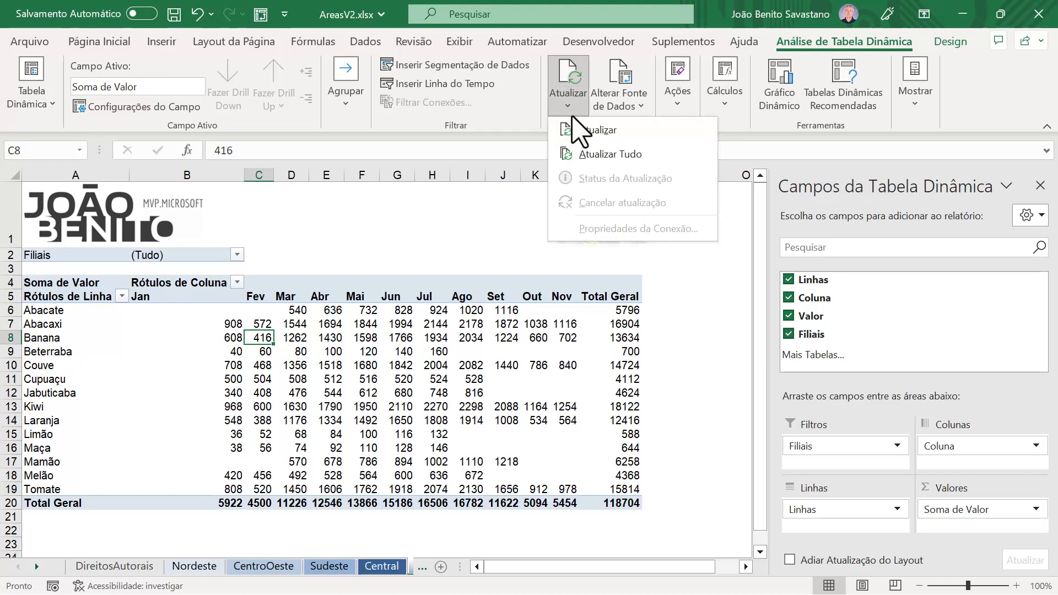
left_click(586, 131)
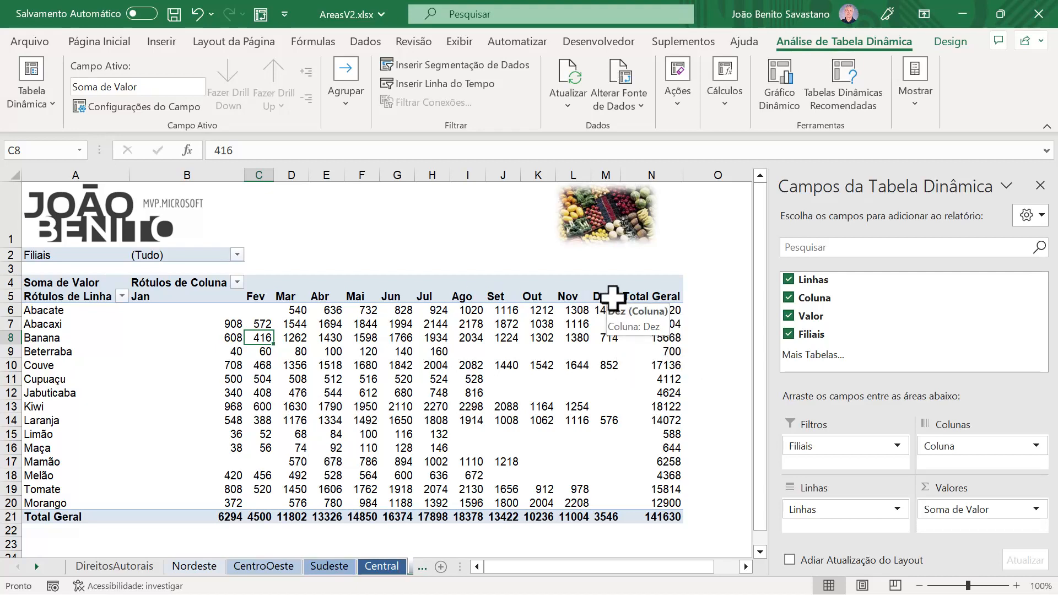
Step: Filter the refreshed pivot table by the Filiais page field to show only CentroOeste
mouse_move(604, 316)
left_click(238, 255)
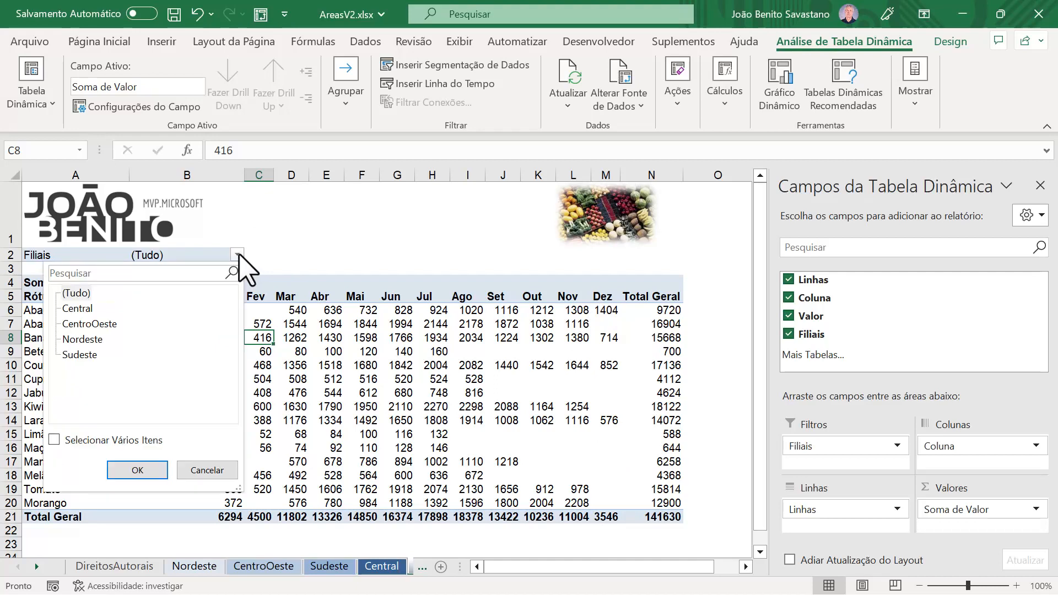
left_click(83, 325)
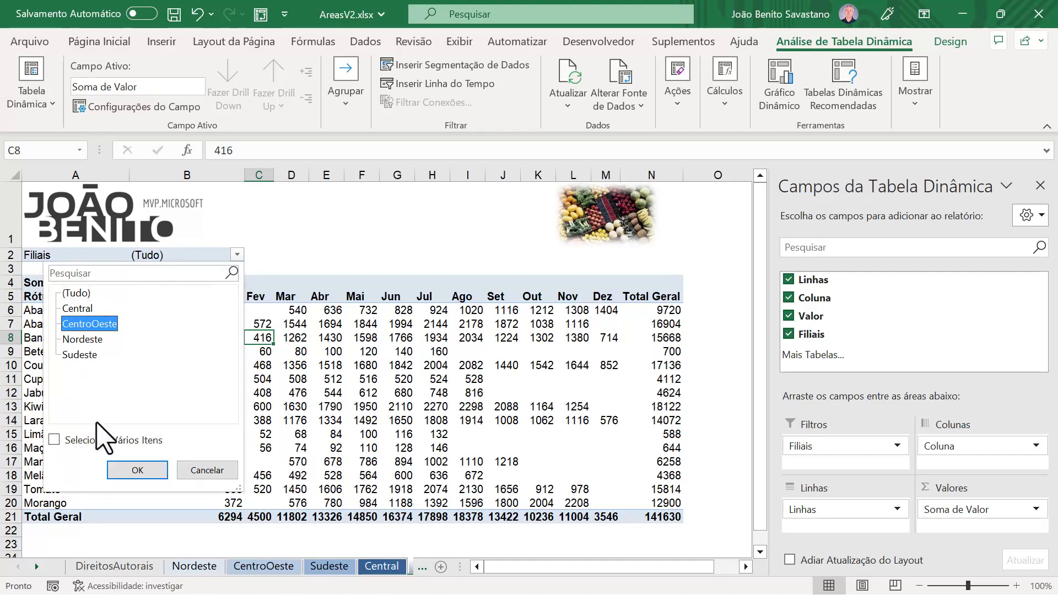
left_click(137, 470)
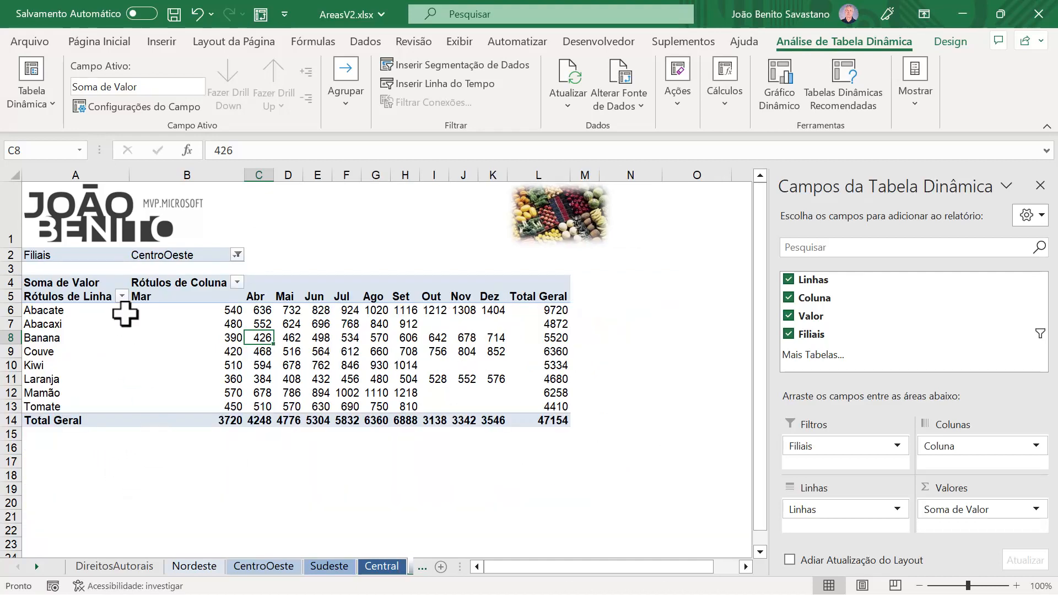
Step: Switch the Filiais filter to Sudeste to check its rows and then back to (Tudo)
left_click(237, 254)
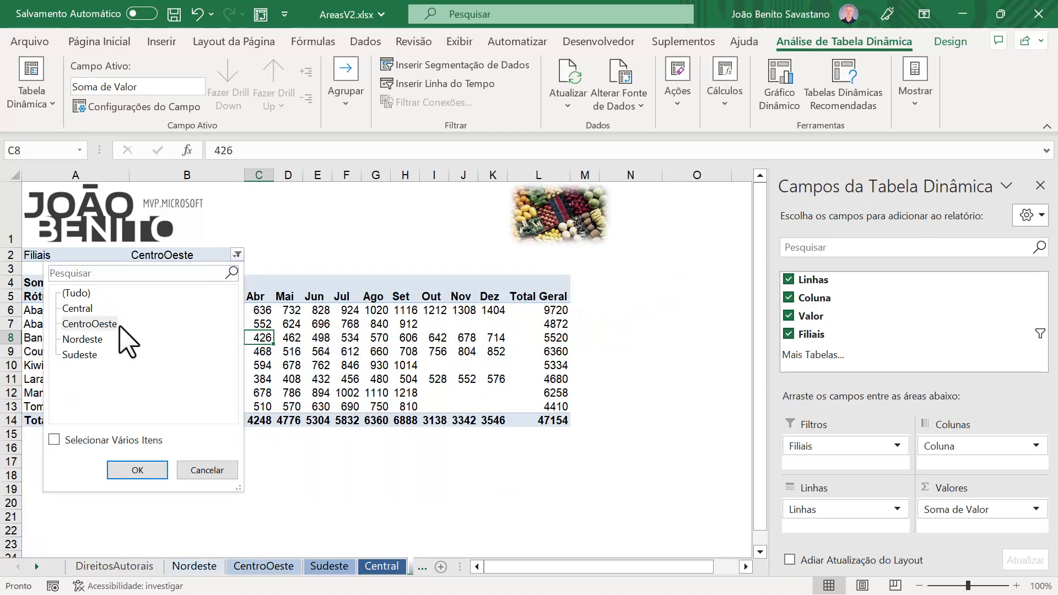
left_click(80, 355)
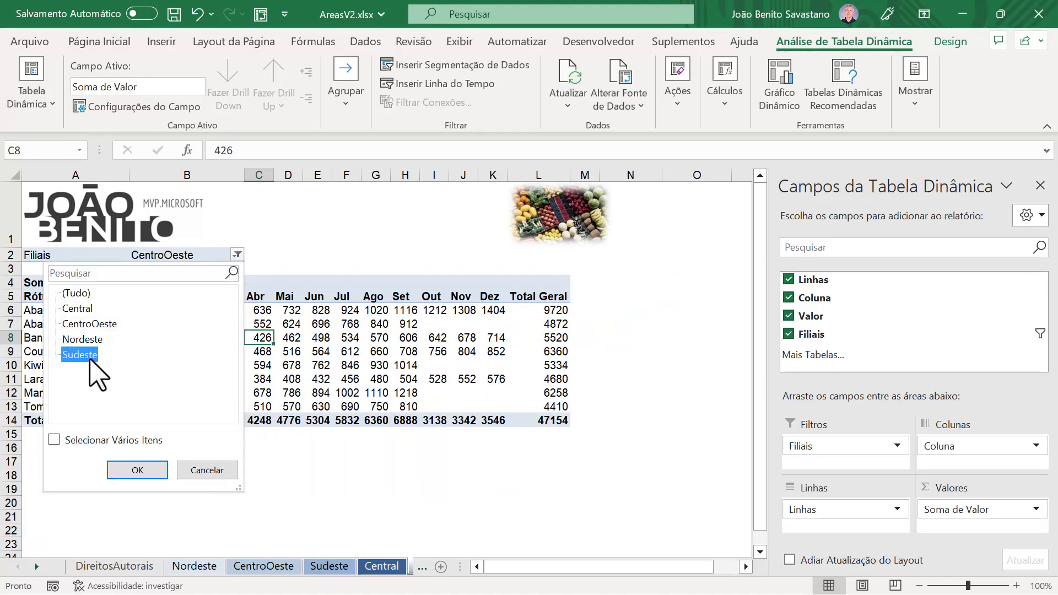
left_click(139, 473)
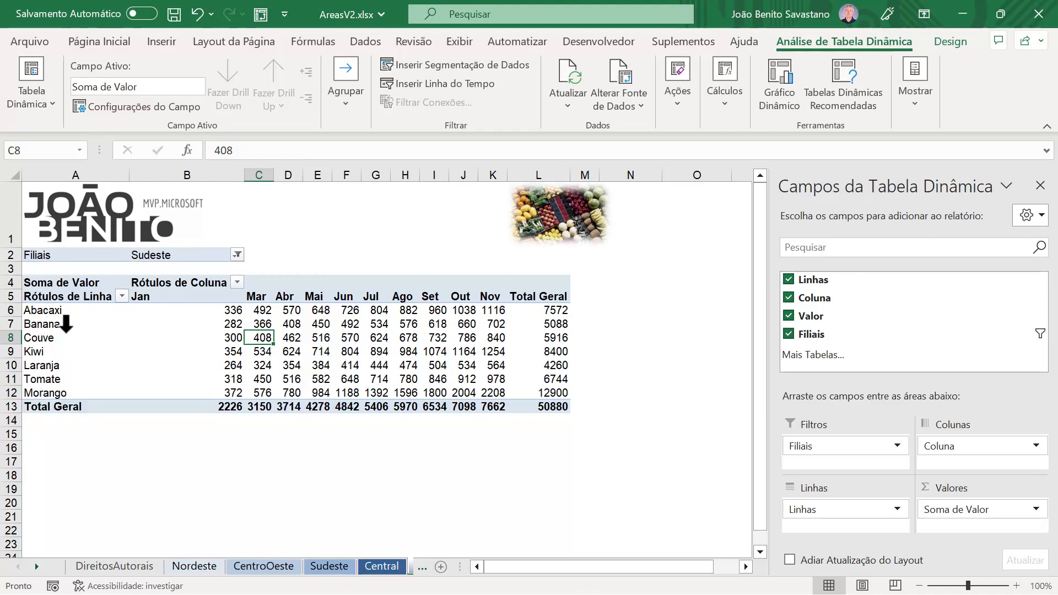
left_click(238, 255)
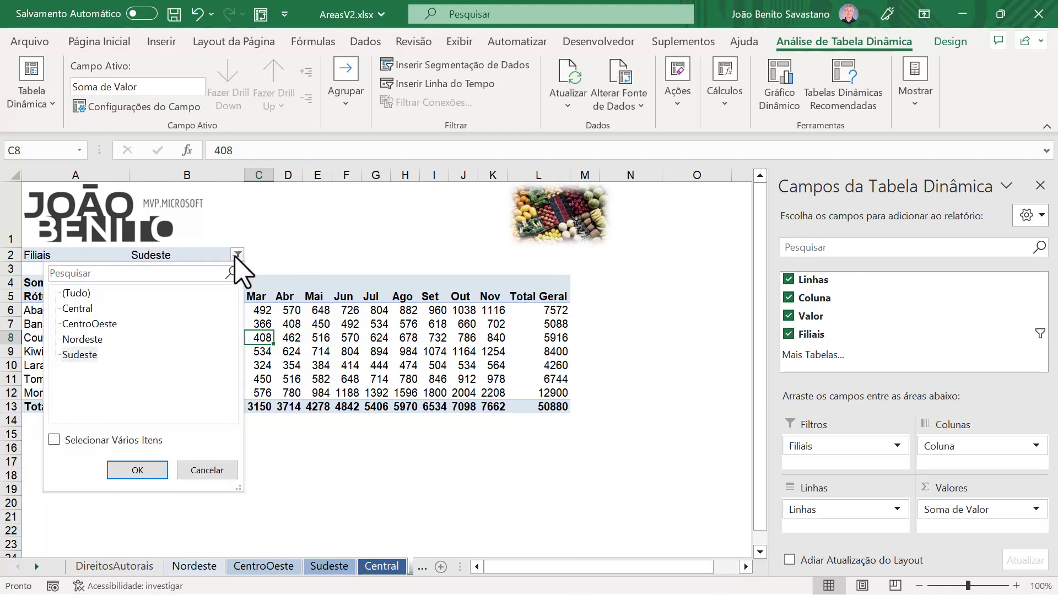
left_click(75, 293)
left_click(138, 470)
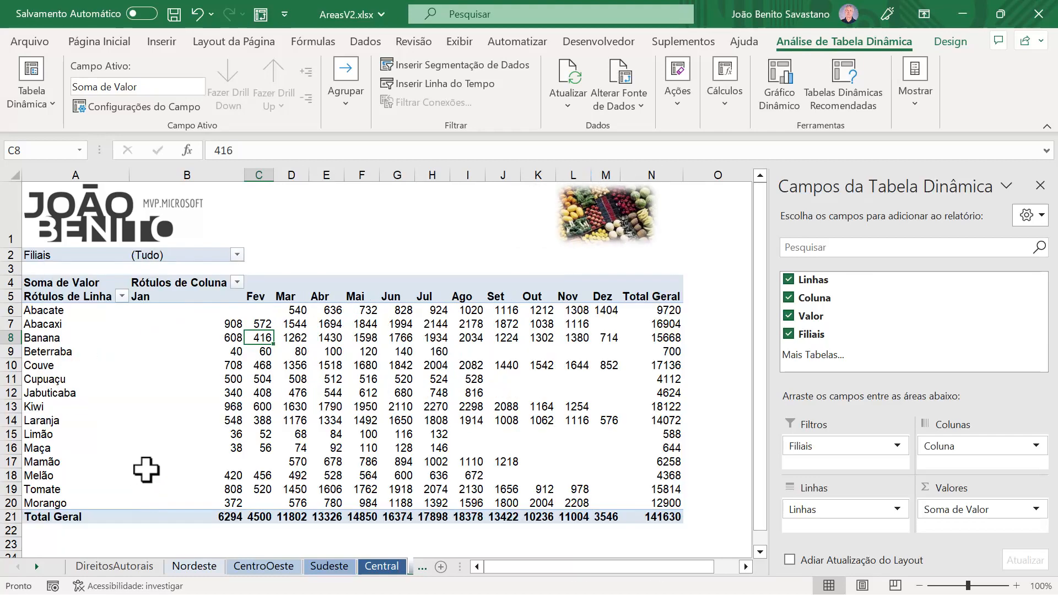
Step: Reopen the PivotTable wizard for the Total sheet's pivot table and go back to its list of consolidation ranges
mouse_move(383, 424)
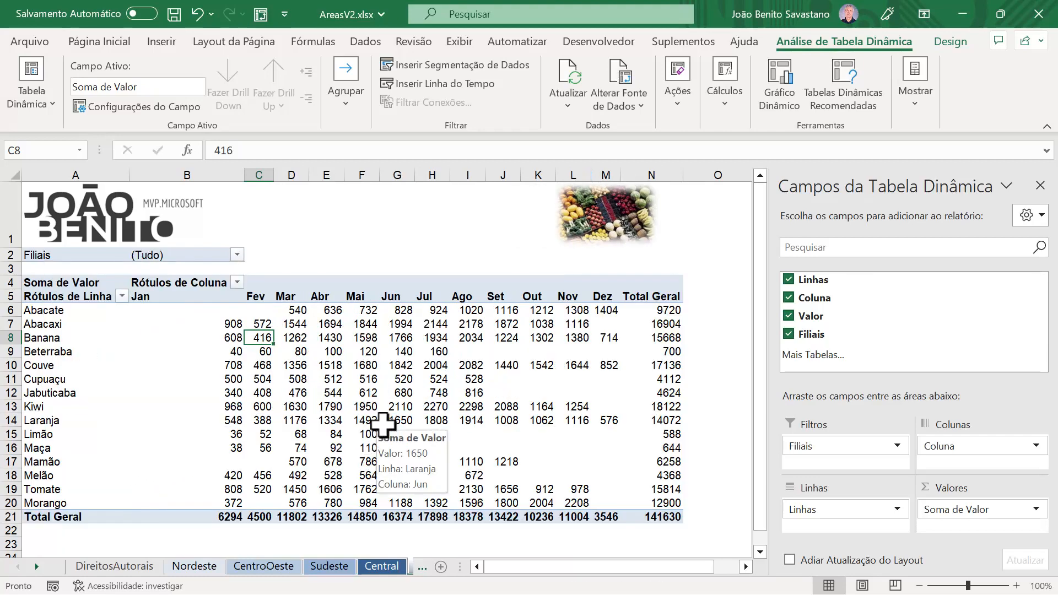
mouse_move(401, 404)
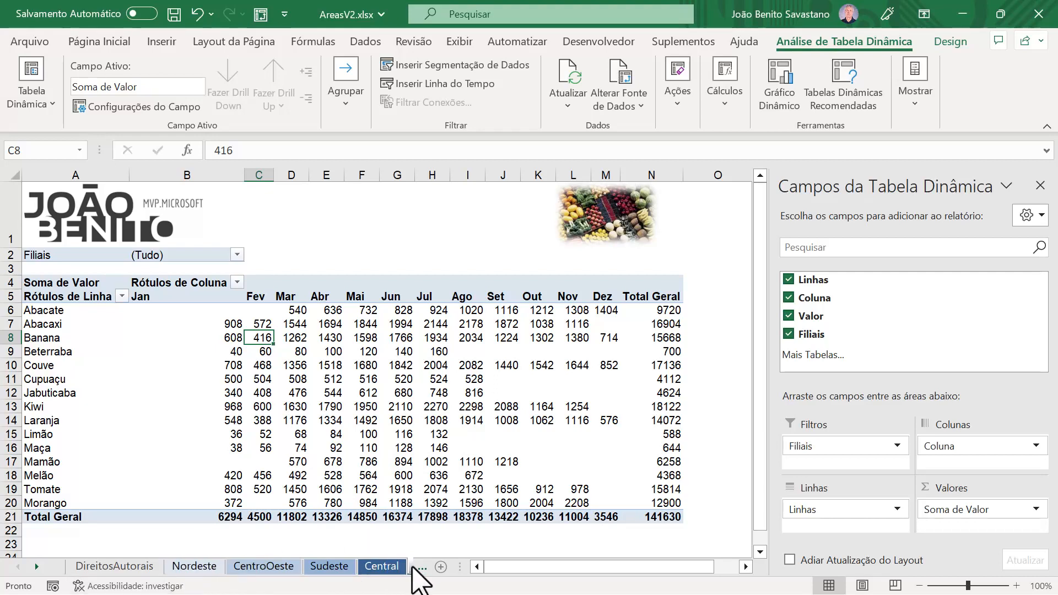
left_click_drag(459, 567, 546, 567)
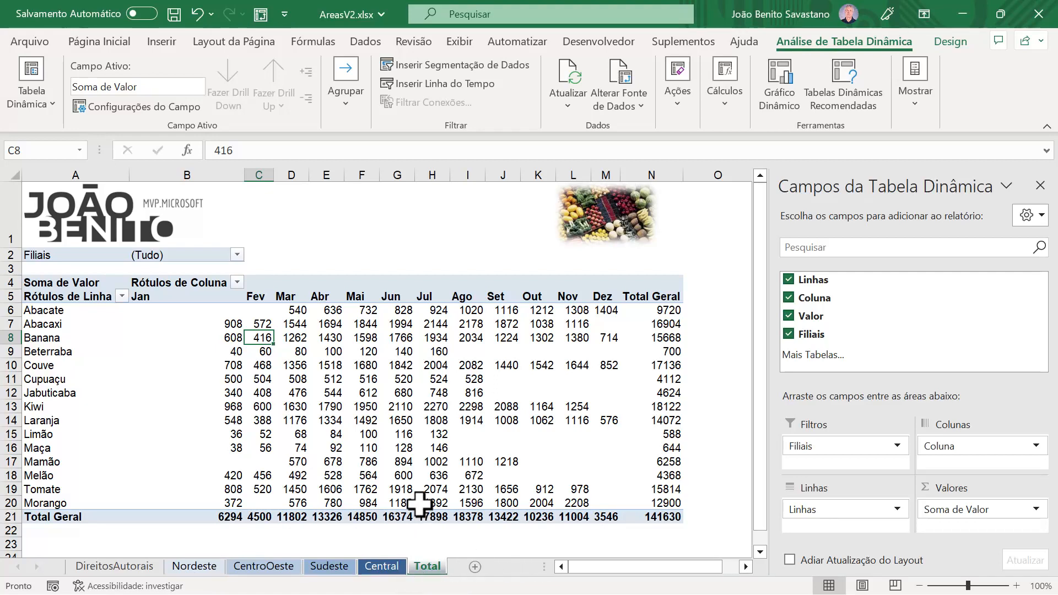
left_click(261, 15)
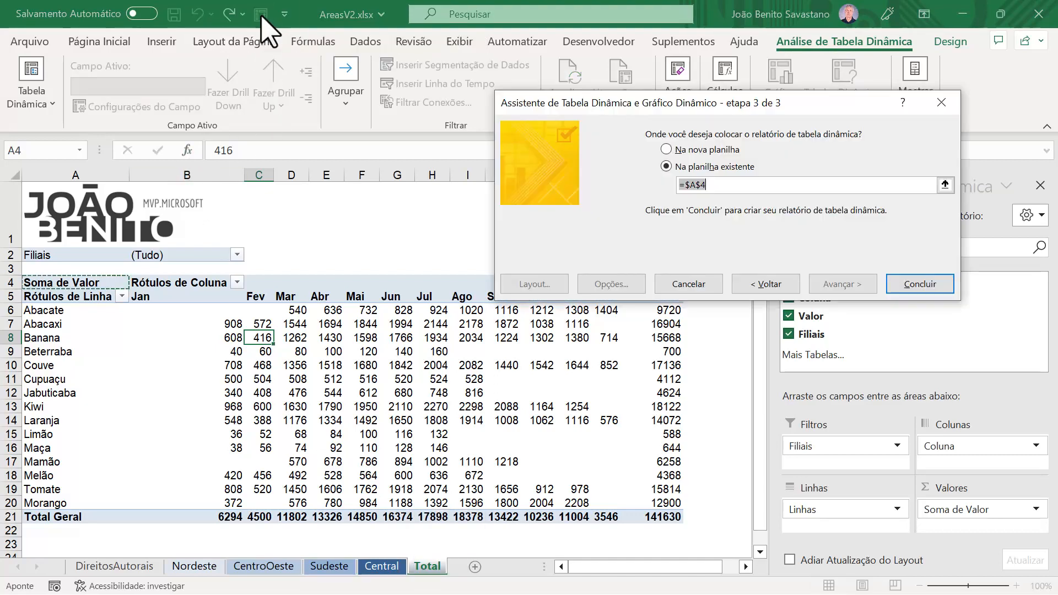
left_click(767, 284)
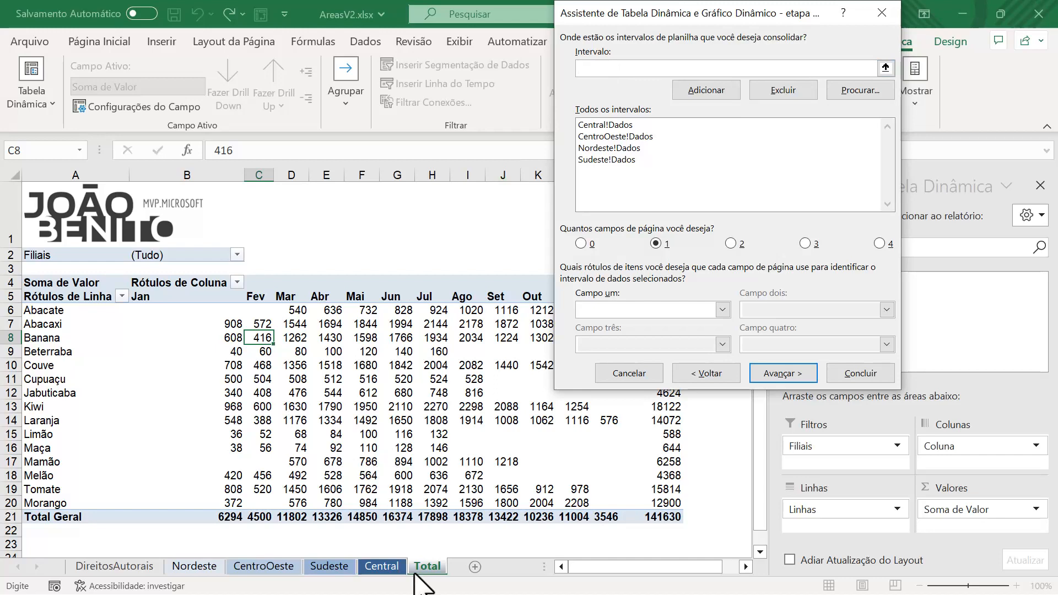
Step: Add the named range Dados from the Norte sheet of Areas.xlsx to the consolidation ranges and label its page-field item Norte
key("super")
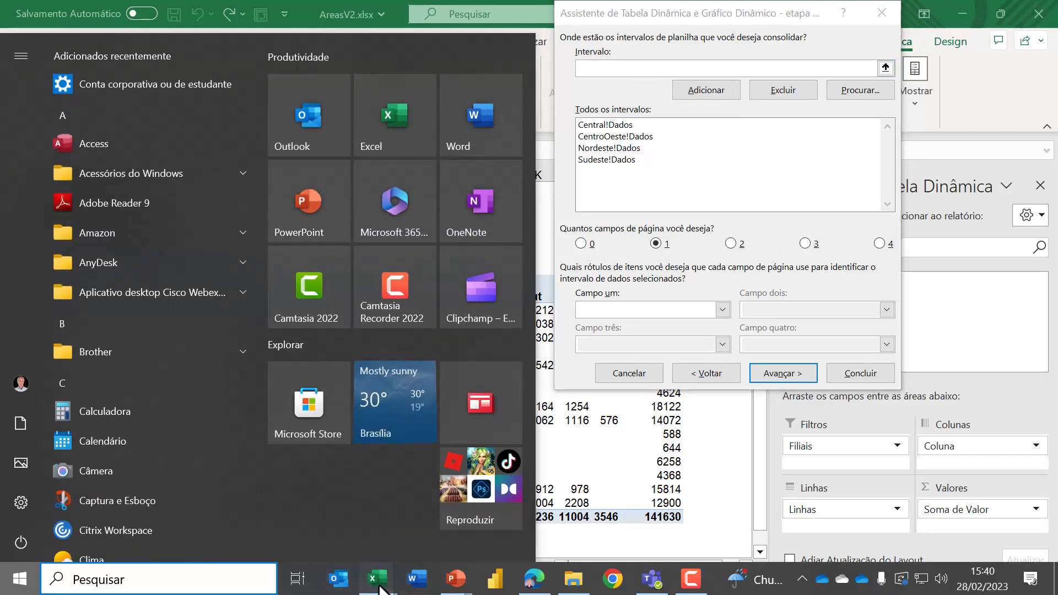
mouse_move(378, 584)
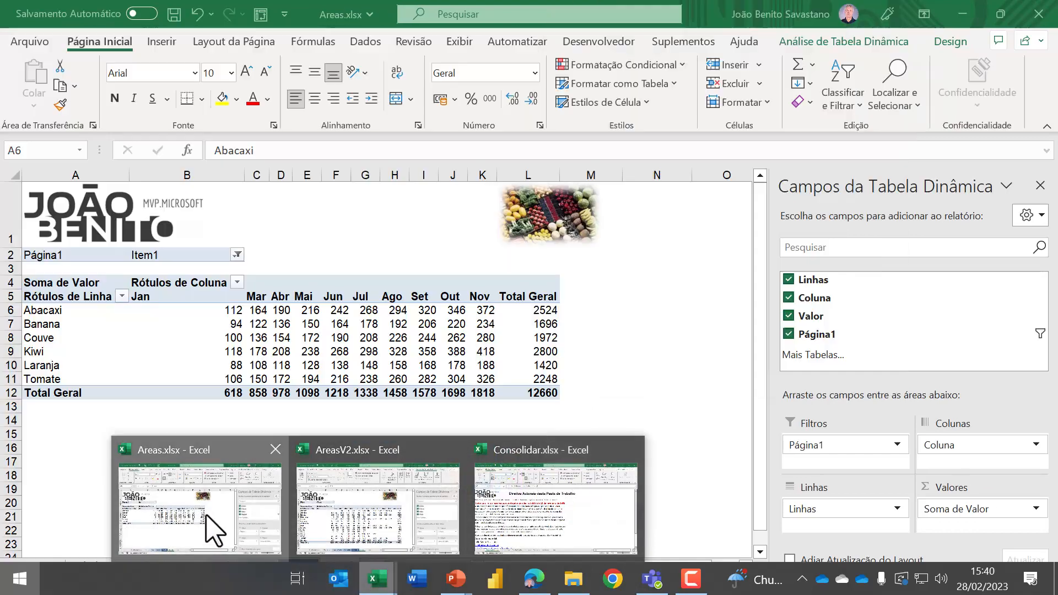
left_click(207, 521)
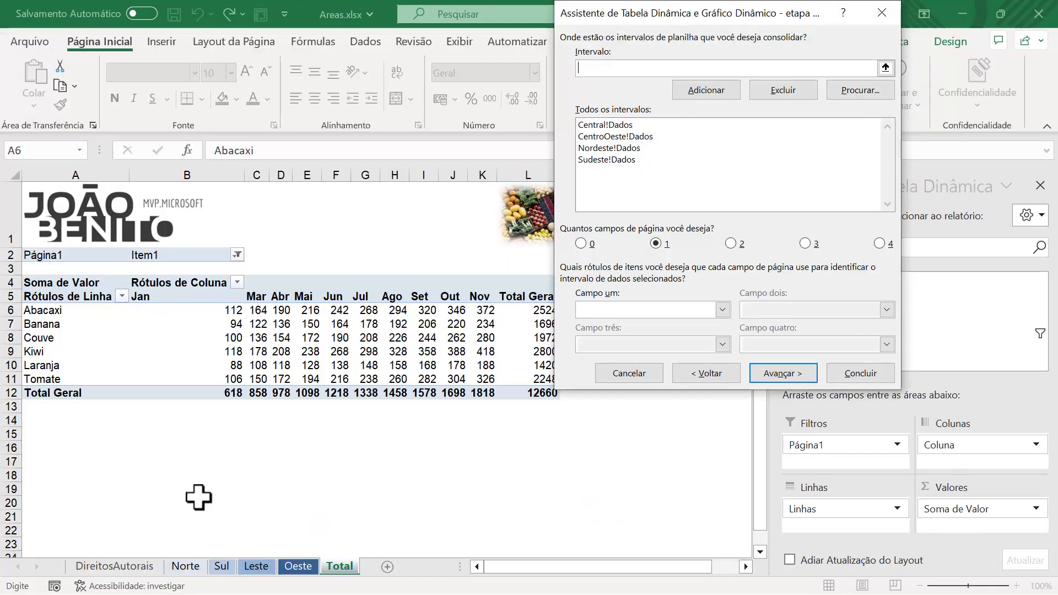
left_click(186, 567)
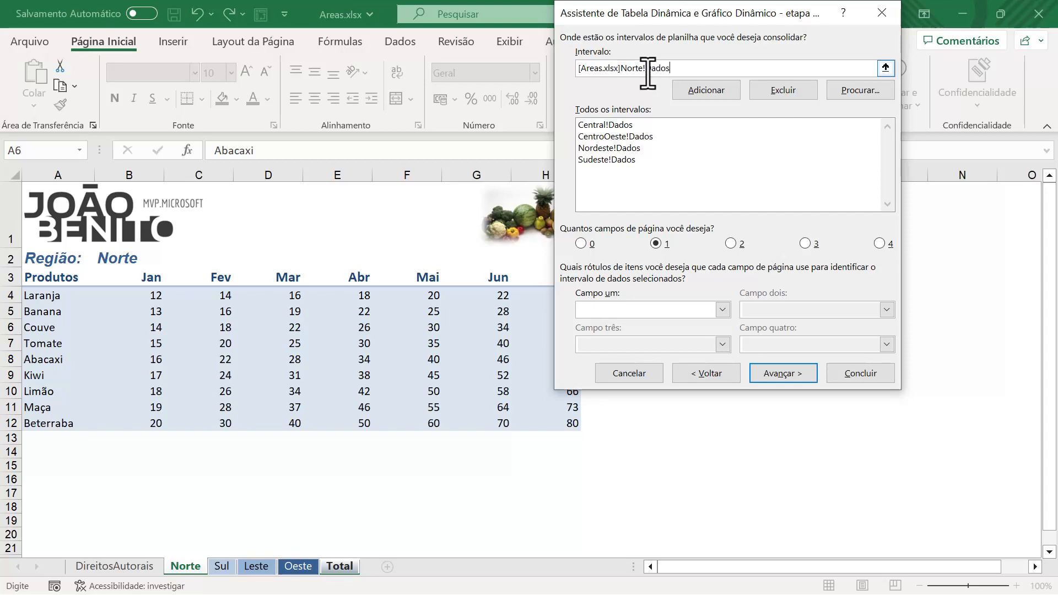
left_click(709, 91)
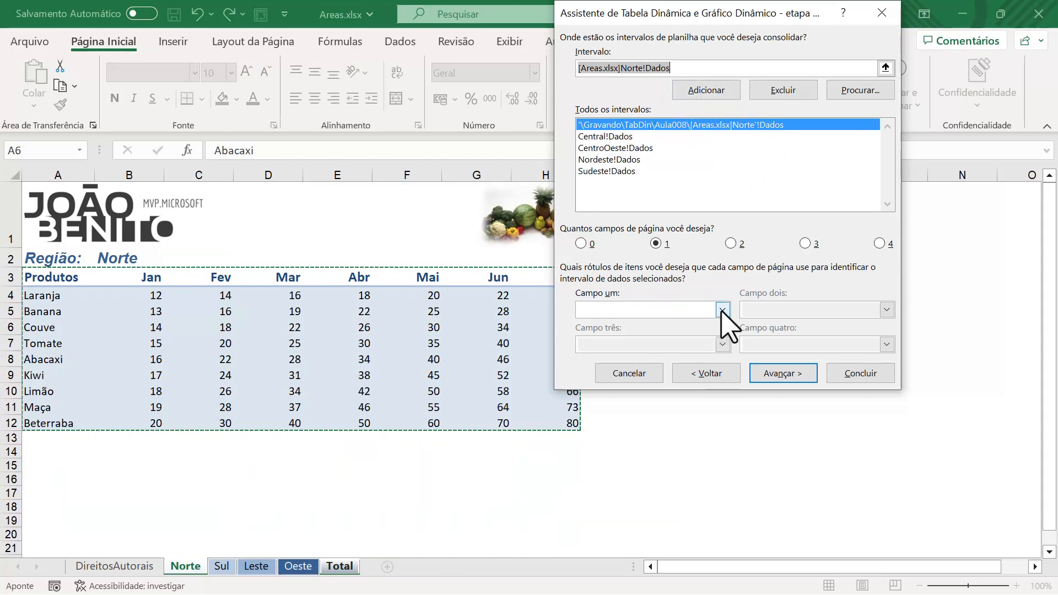
left_click(673, 313)
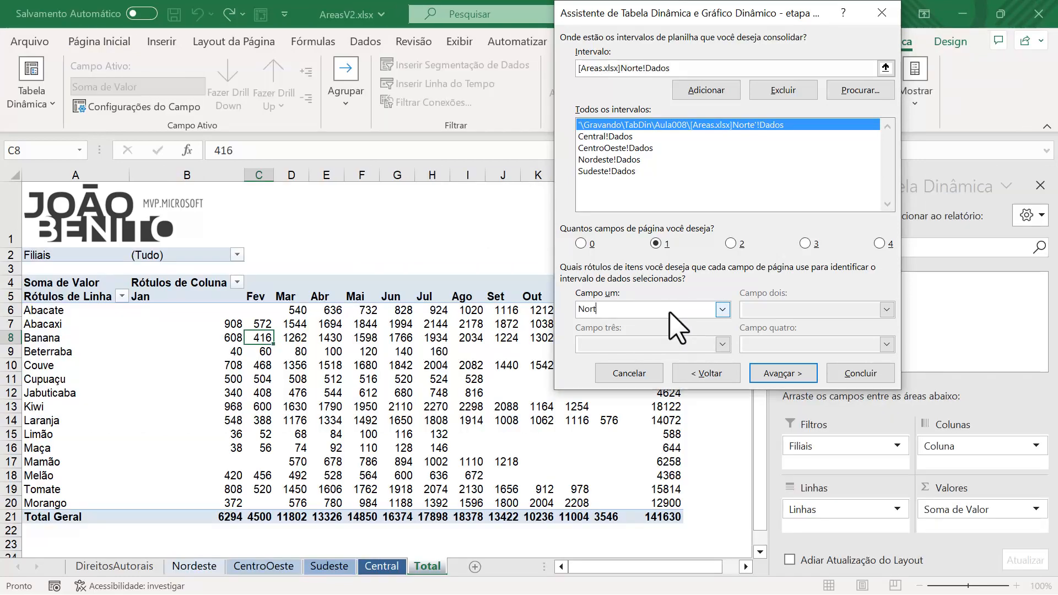
Step: Check the page-field label of each listed consolidation range, and finish the wizard to update the Total sheet's pivot table
left_click(721, 125)
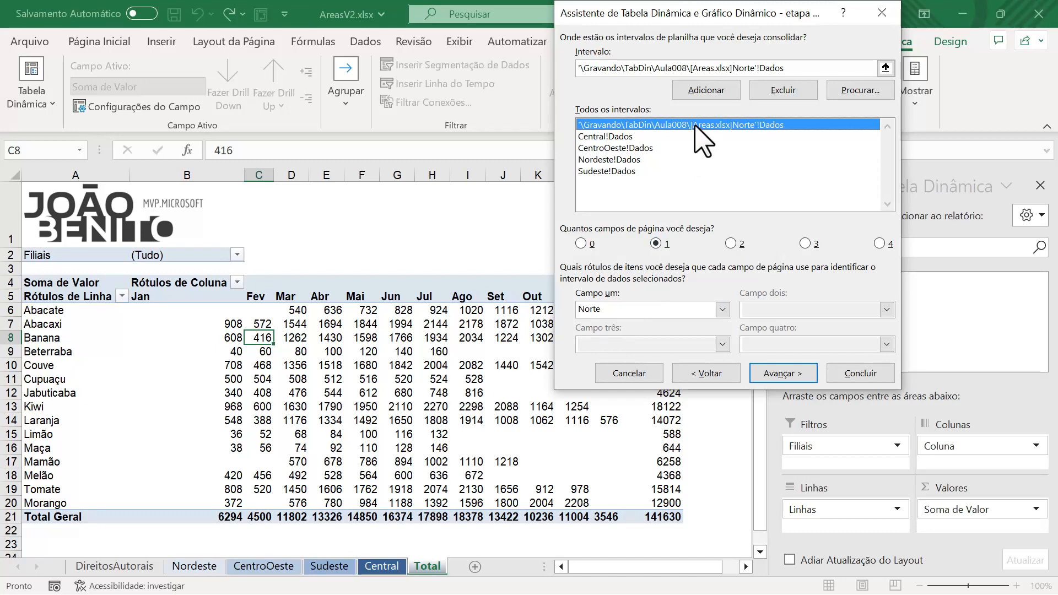
left_click(625, 137)
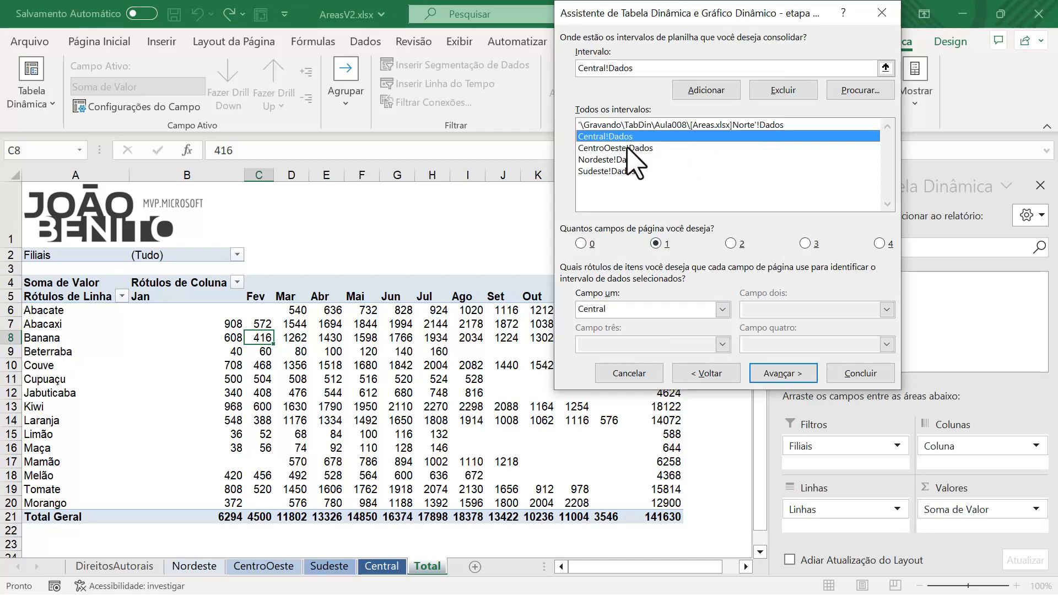
left_click(626, 148)
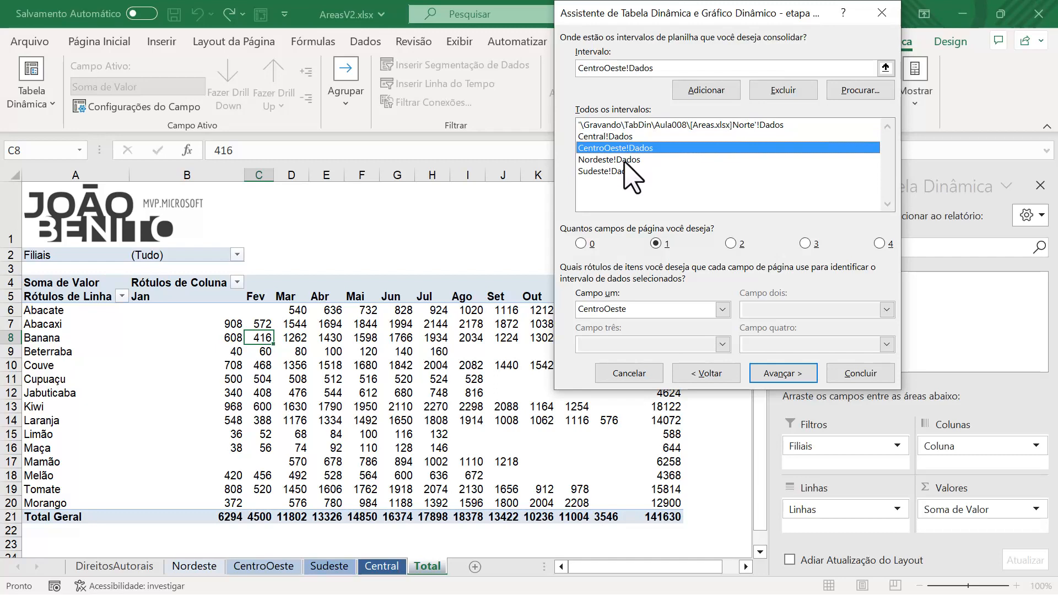
left_click(624, 163)
left_click(615, 173)
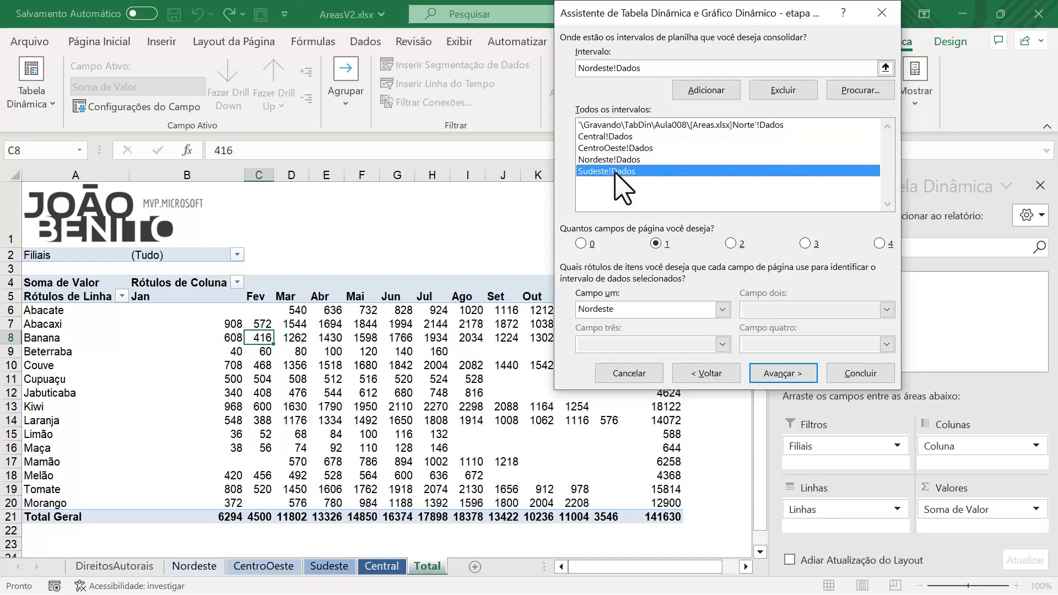
left_click(614, 127)
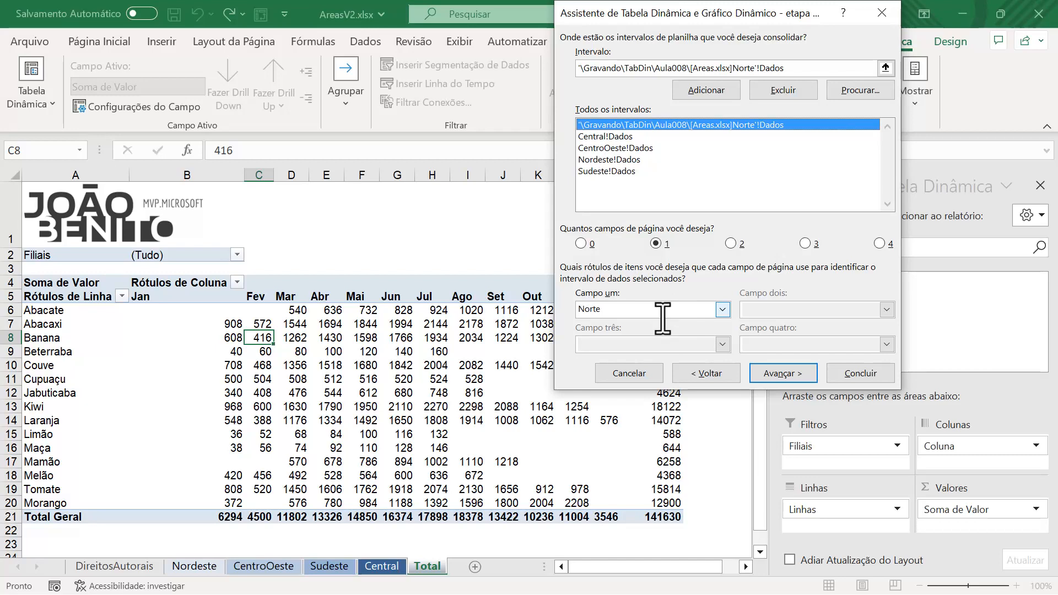
left_click(790, 377)
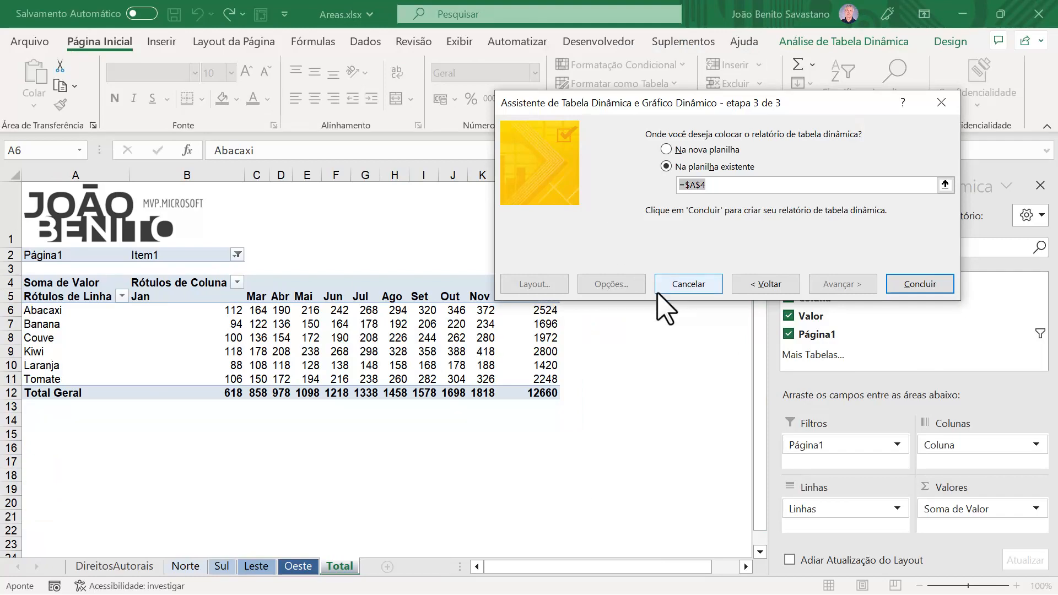
left_click(931, 286)
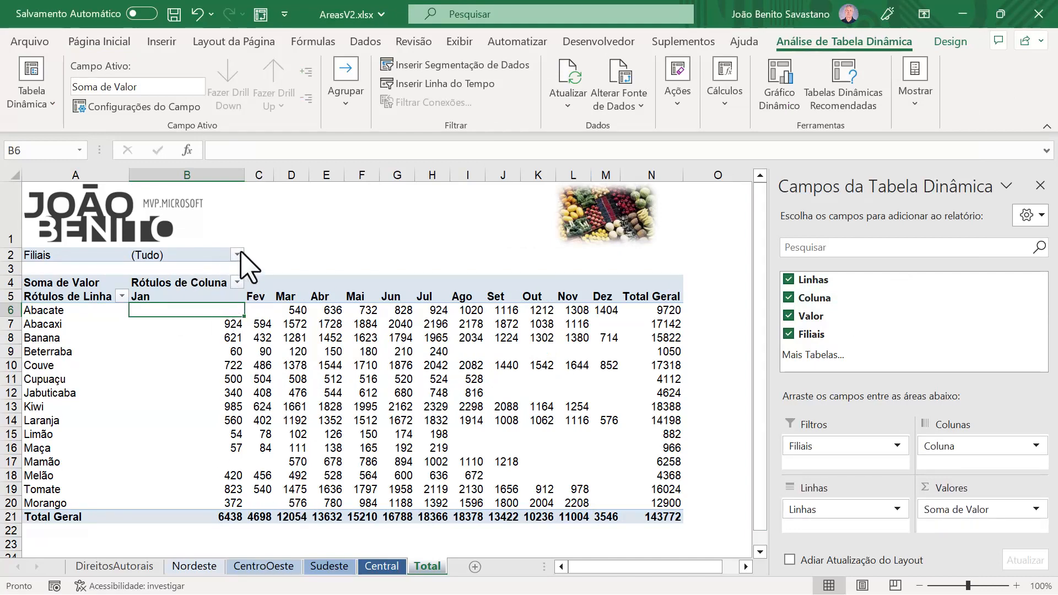
Step: Review the items of the Filiais page field and filter the pivot table to show only Central
left_click(237, 255)
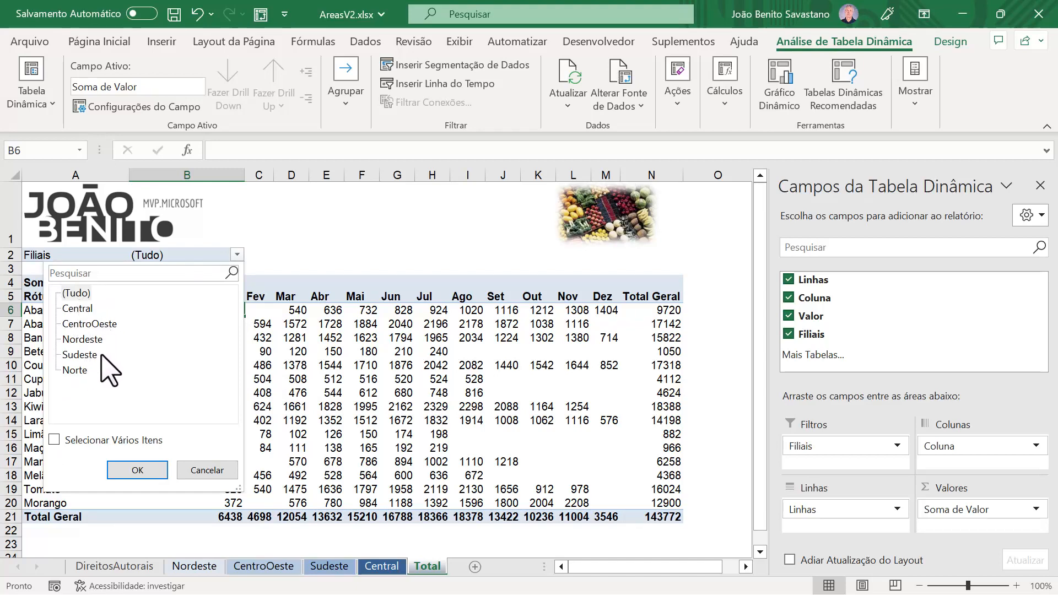
left_click(205, 472)
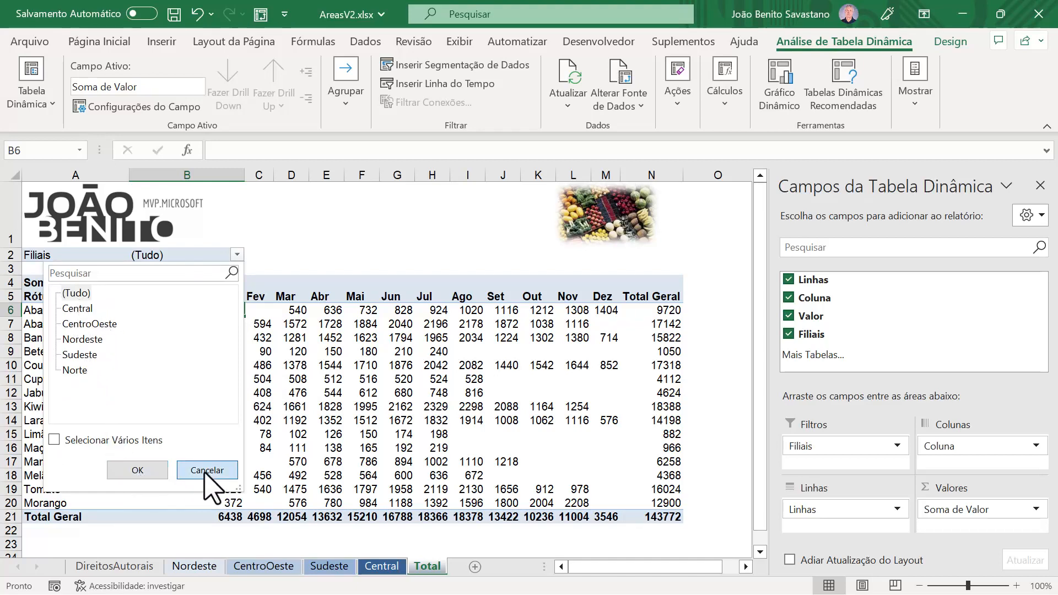
left_click(237, 254)
left_click(80, 309)
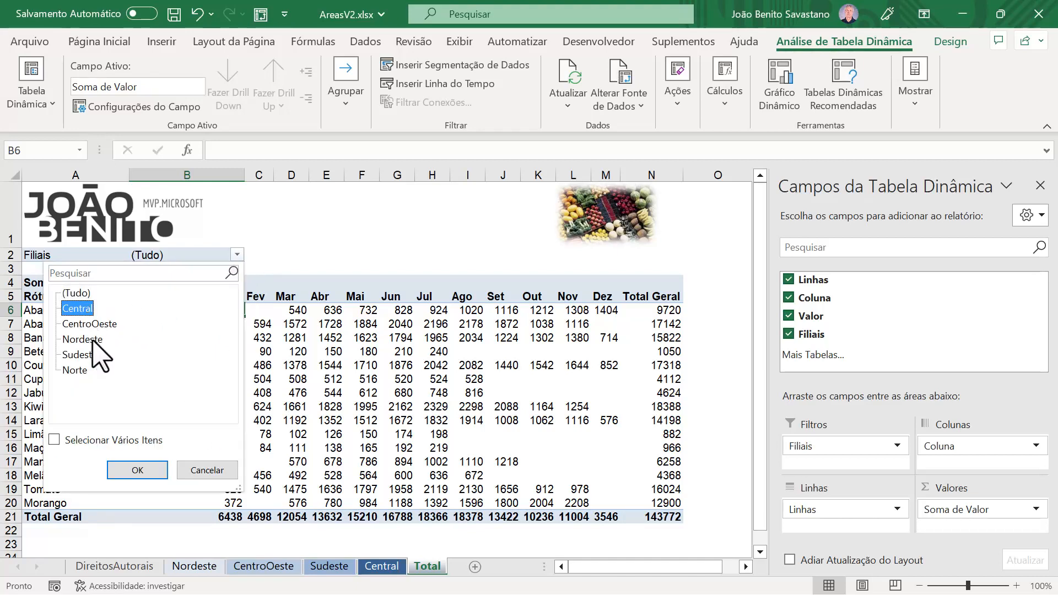
left_click(149, 474)
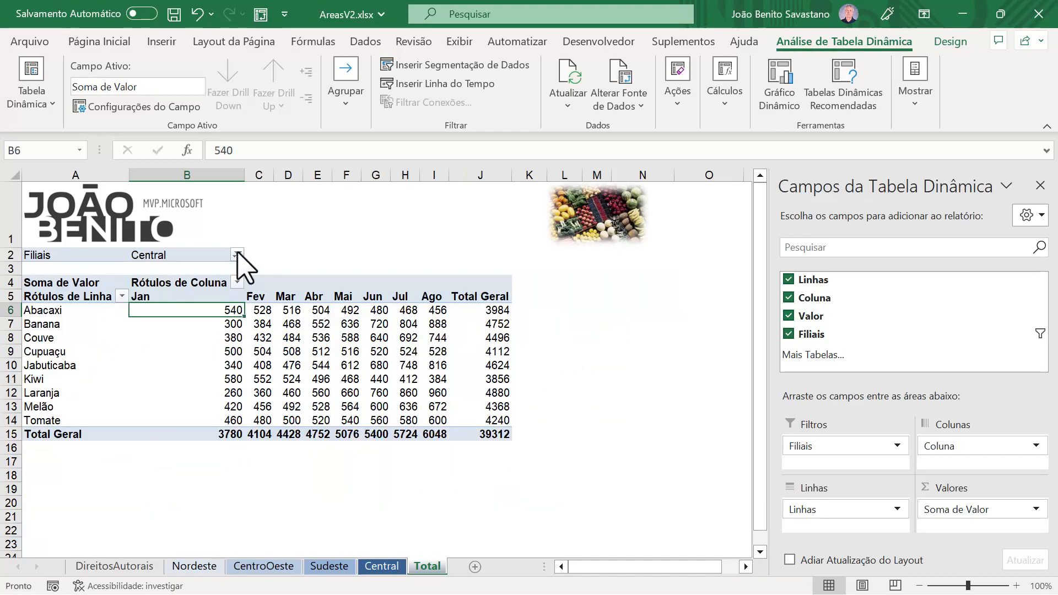
Step: Switch the Filiais filter to Sudeste to check its rows, and then to Norte
left_click(237, 255)
left_click(78, 355)
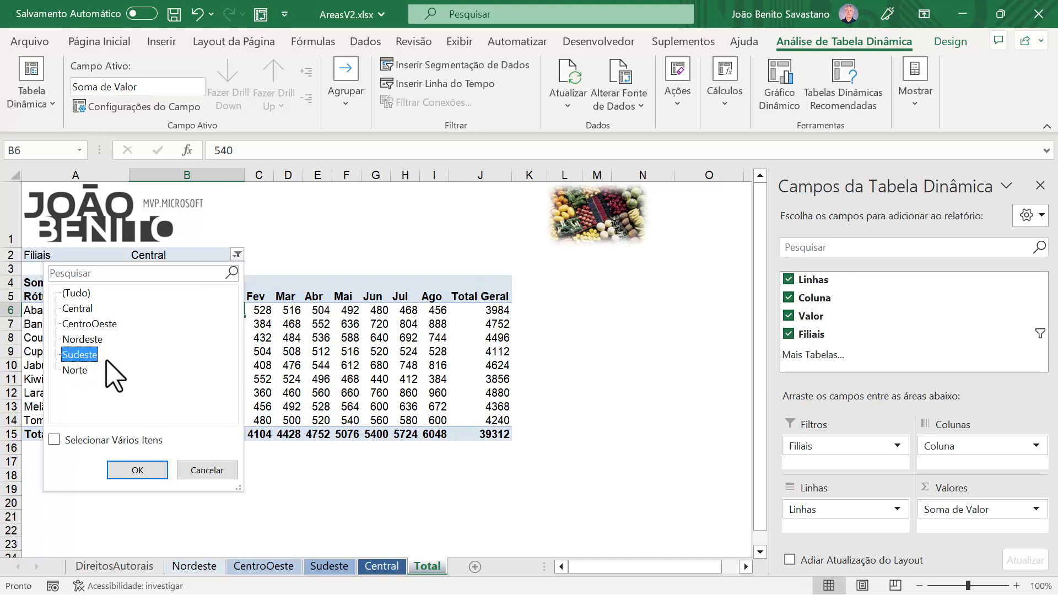
left_click(147, 470)
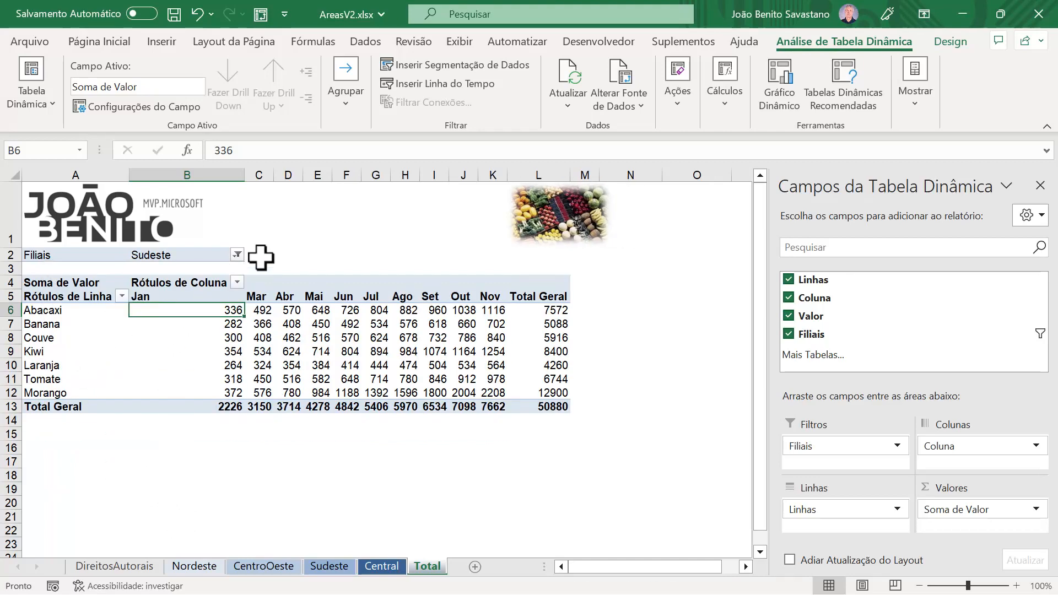
left_click(239, 256)
left_click(75, 370)
left_click(137, 473)
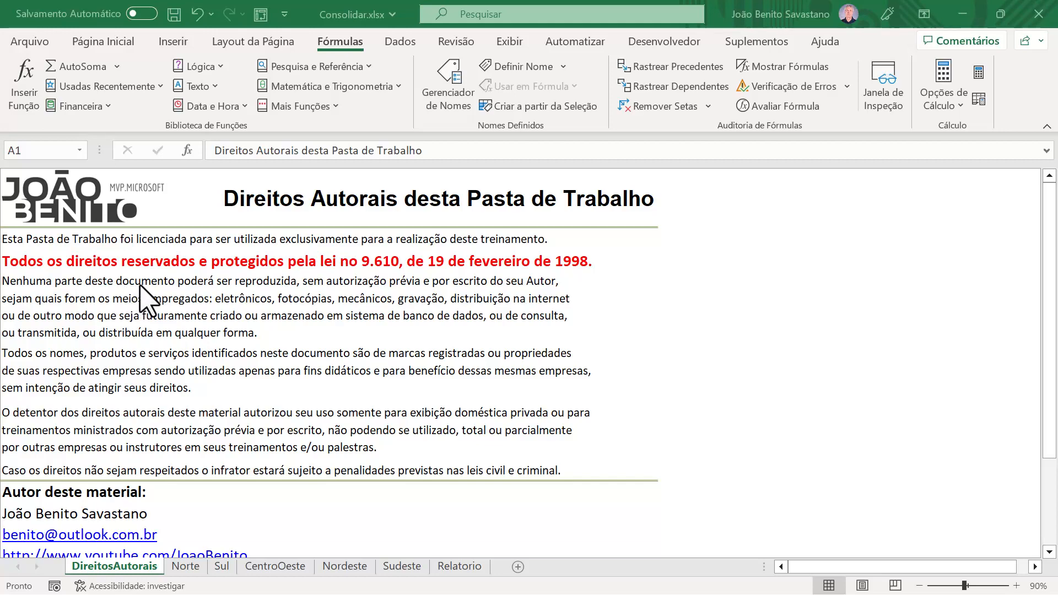
Step: In Consolidar.xlsx, look through the Norte, Sul, CentroOeste, Nordeste and Sudeste sheets, ending on the Relatorio sheet
left_click(187, 567)
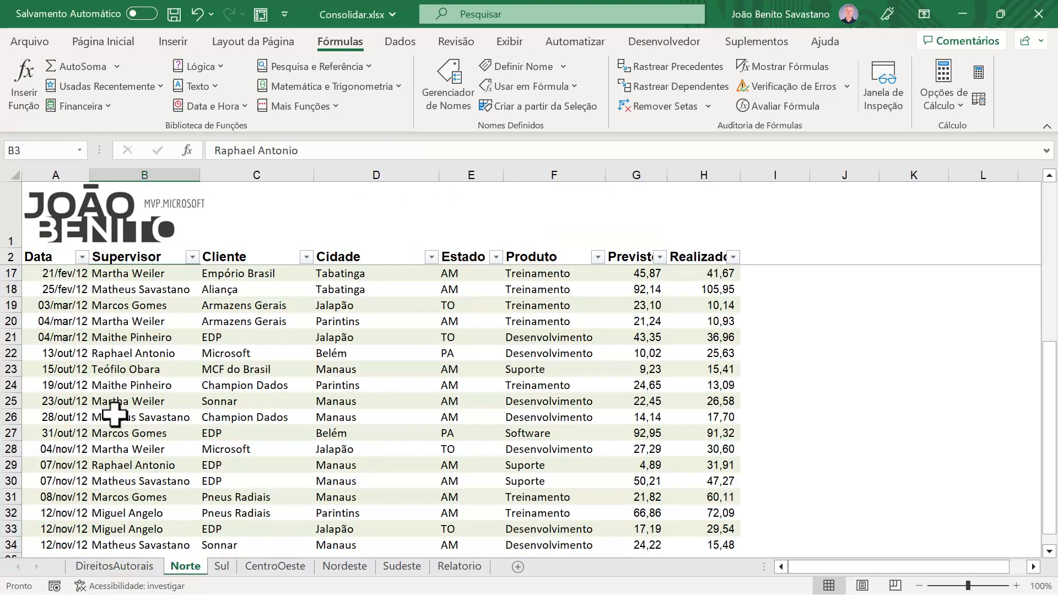
left_click(222, 568)
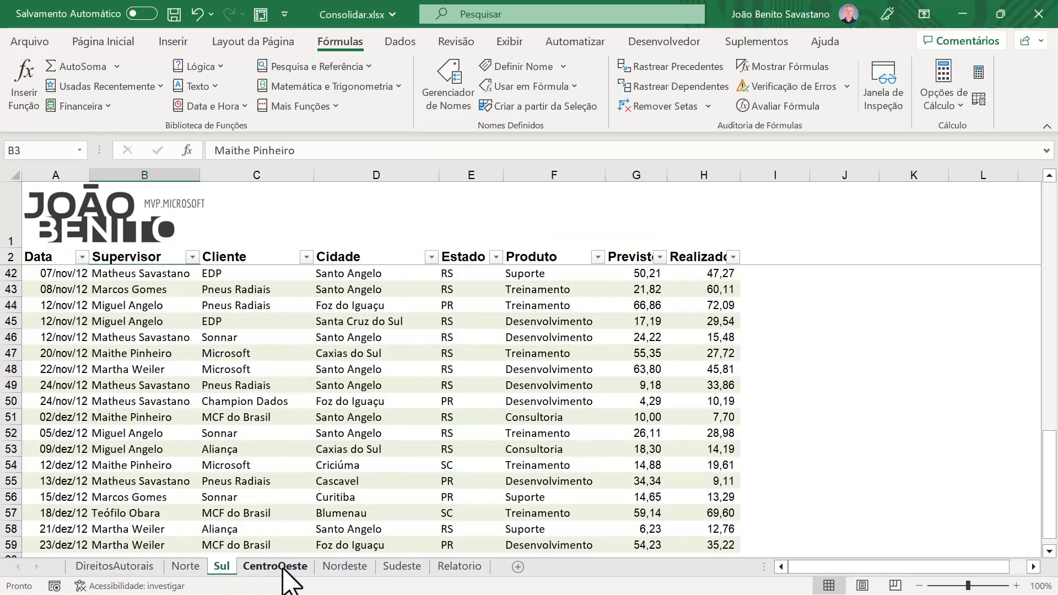
left_click(282, 569)
left_click(346, 568)
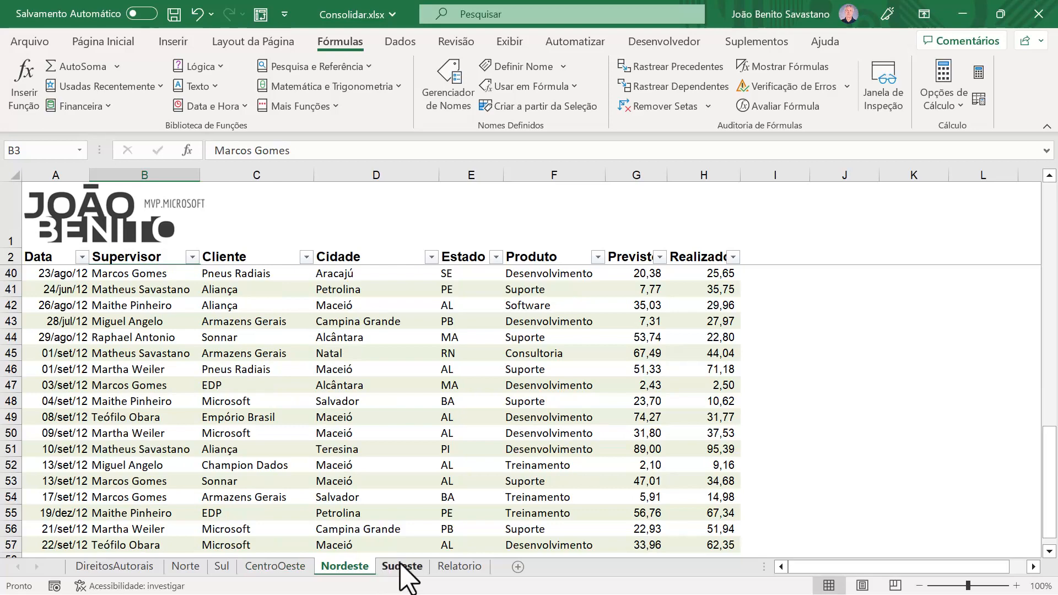
left_click(403, 568)
left_click(459, 568)
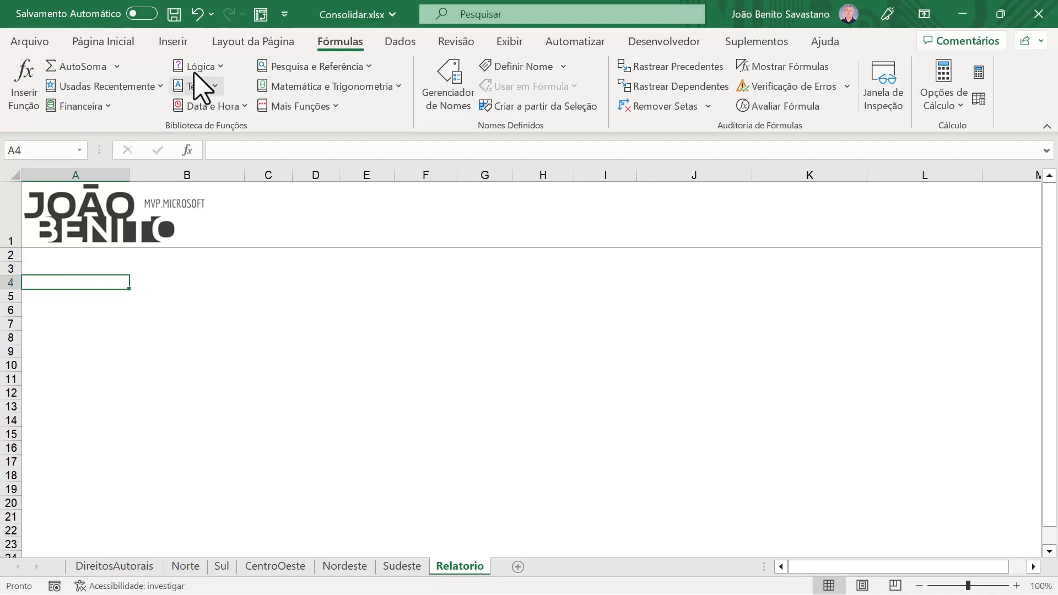
Step: Start a PivotTable wizard report at cell A4 of Relatorio from multiple consolidation ranges, with a single automatically created page field
left_click(261, 14)
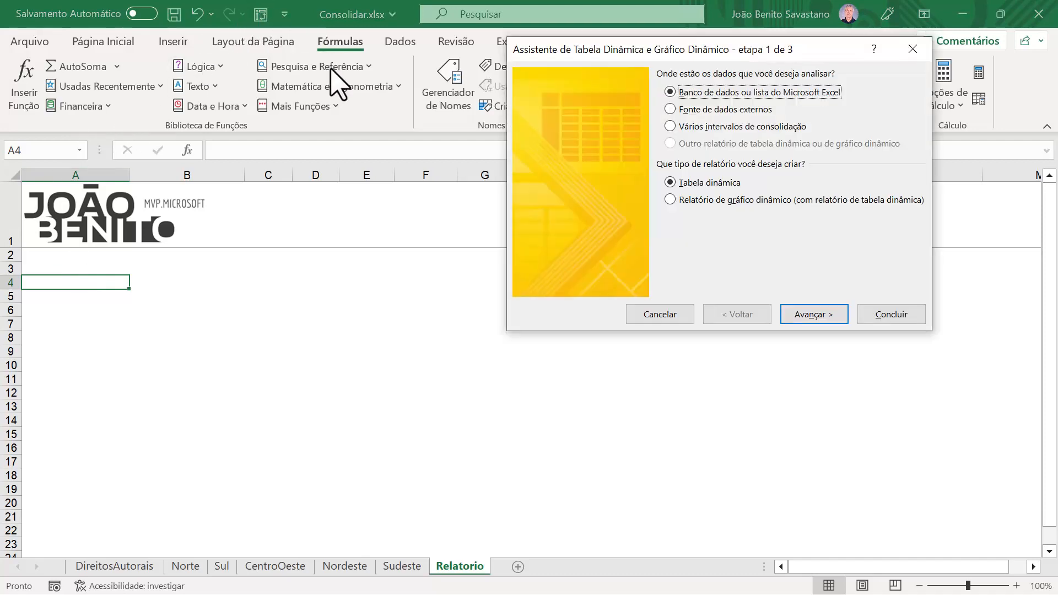
left_click(695, 128)
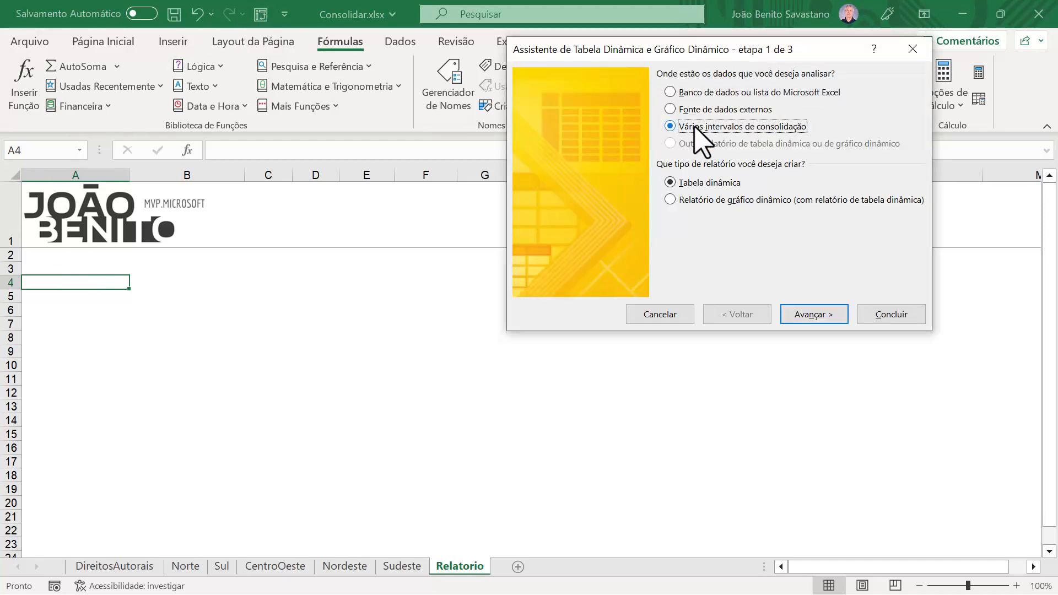
left_click(809, 314)
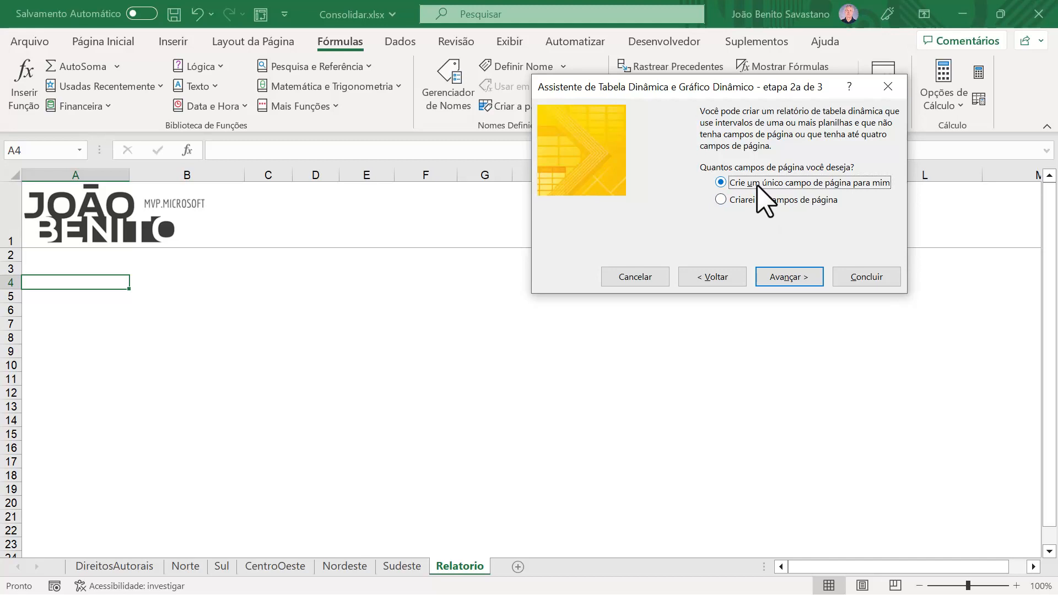
left_click(797, 279)
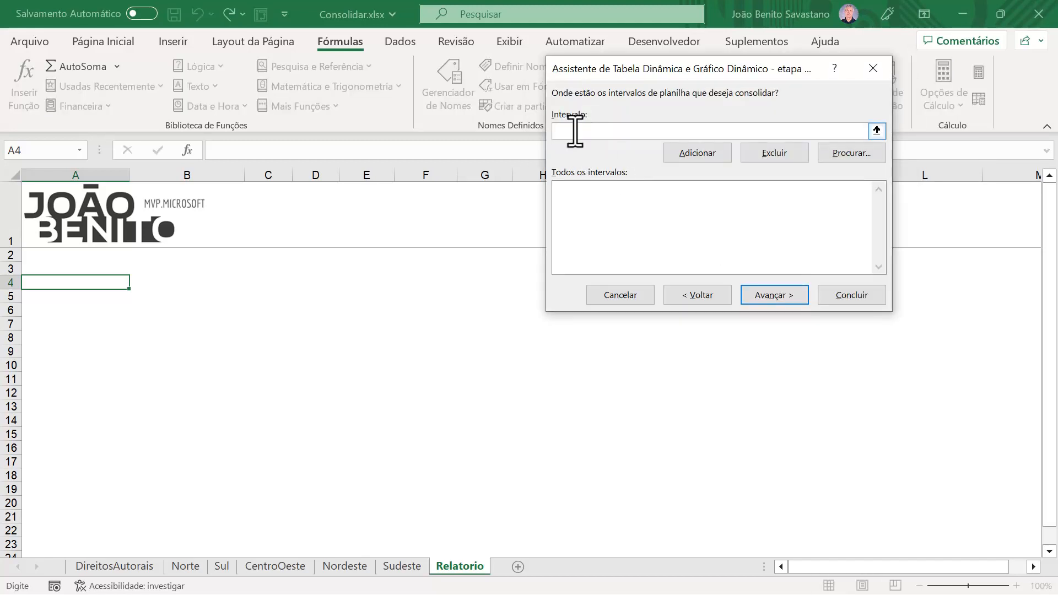
Step: Add the Norte sheet's named range, Norte!Vendas, to the consolidation ranges and move the wizard clear of the data columns
left_click(187, 566)
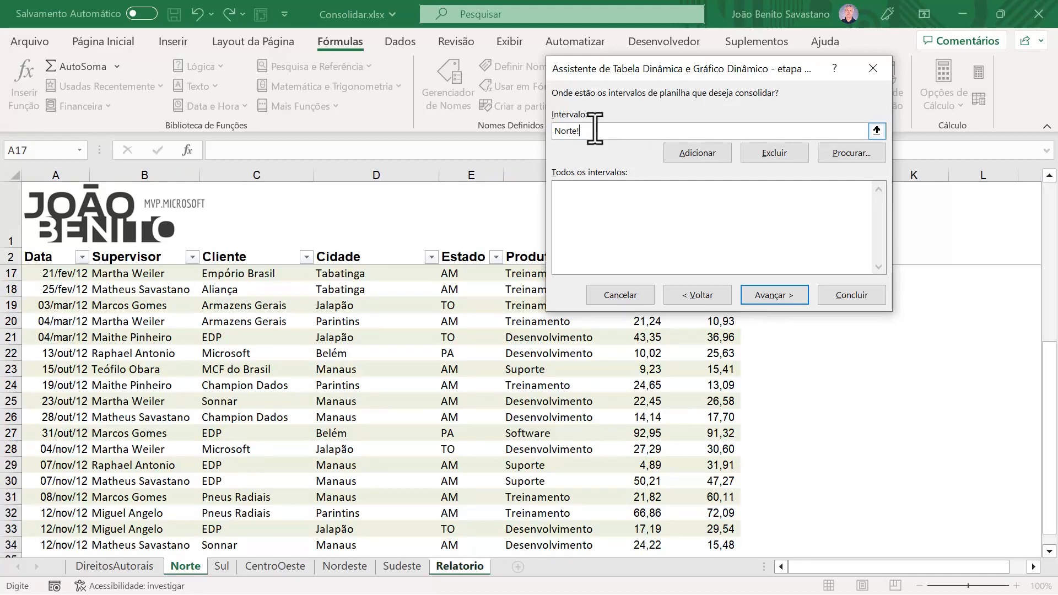
type("Vendas")
left_click(699, 151)
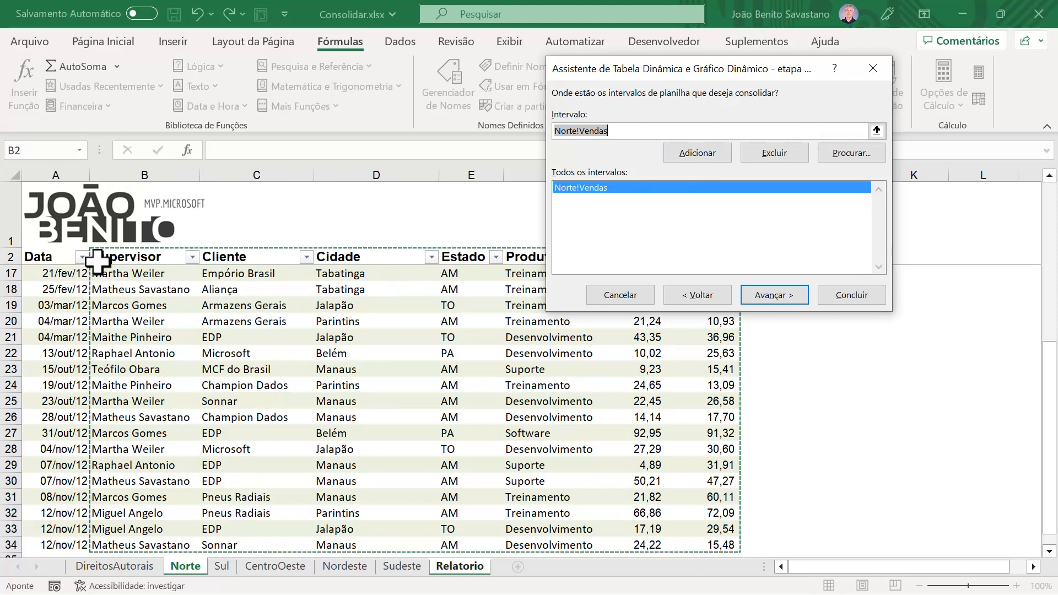
left_click_drag(691, 63, 753, 72)
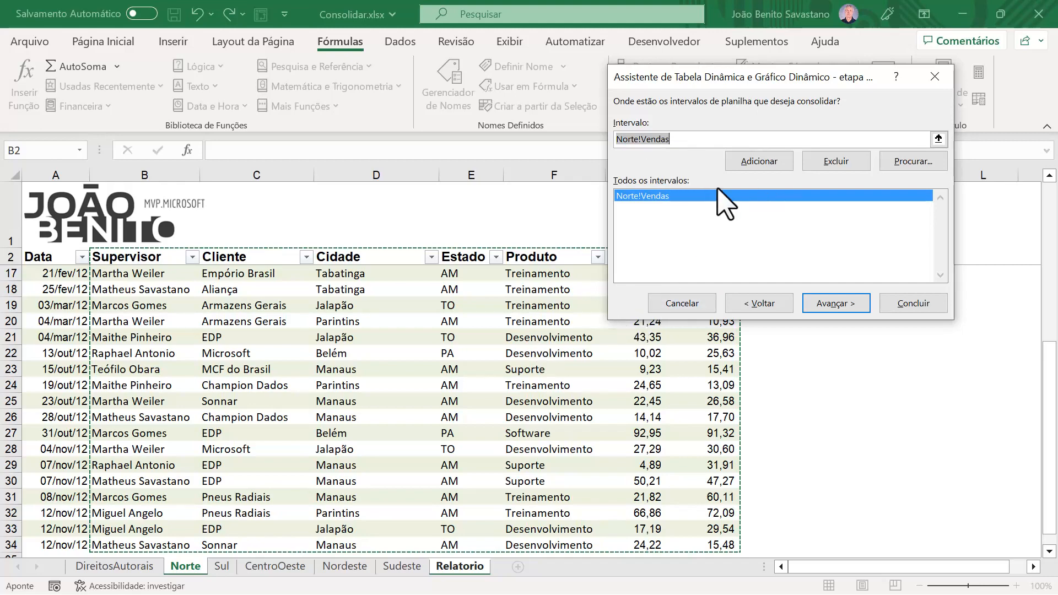
Step: Add the Sul sheet's named range to the consolidation list as Sul!Vendas
left_click(223, 568)
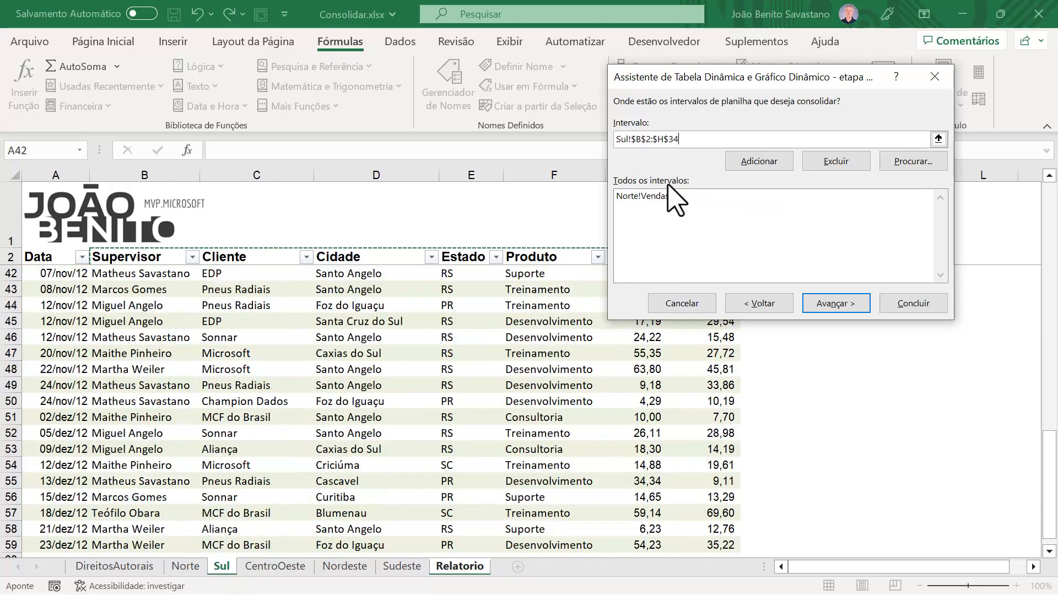
left_click_drag(631, 139, 732, 141)
type("V")
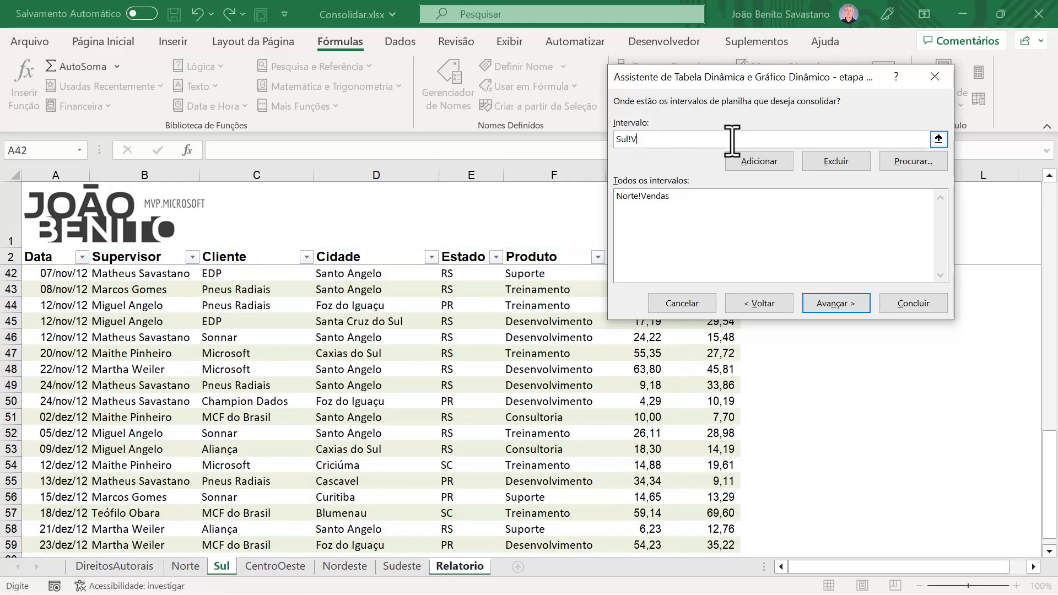
type("endas")
left_click(759, 161)
Step: Add the CentroOeste sheet's named range to the consolidation list as CentroOeste!Vendas
left_click(274, 567)
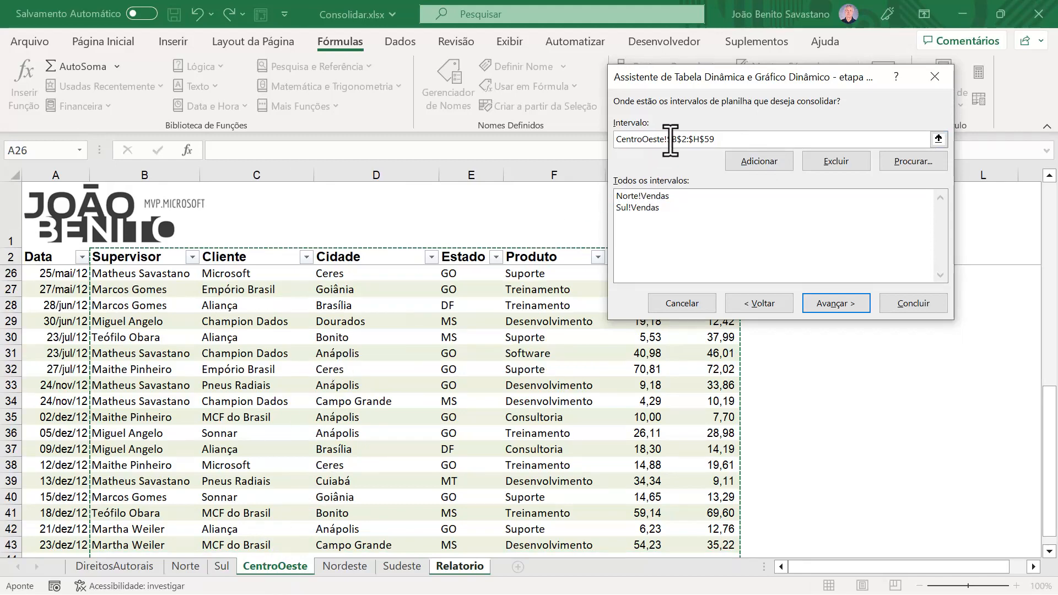
left_click_drag(669, 139, 796, 139)
type("Vendas")
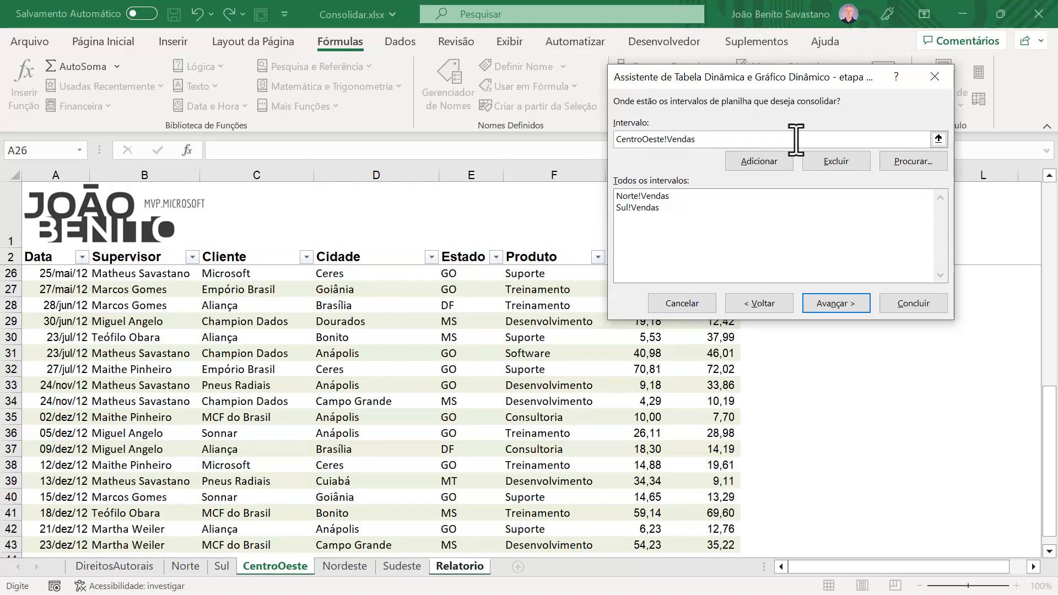
left_click(763, 163)
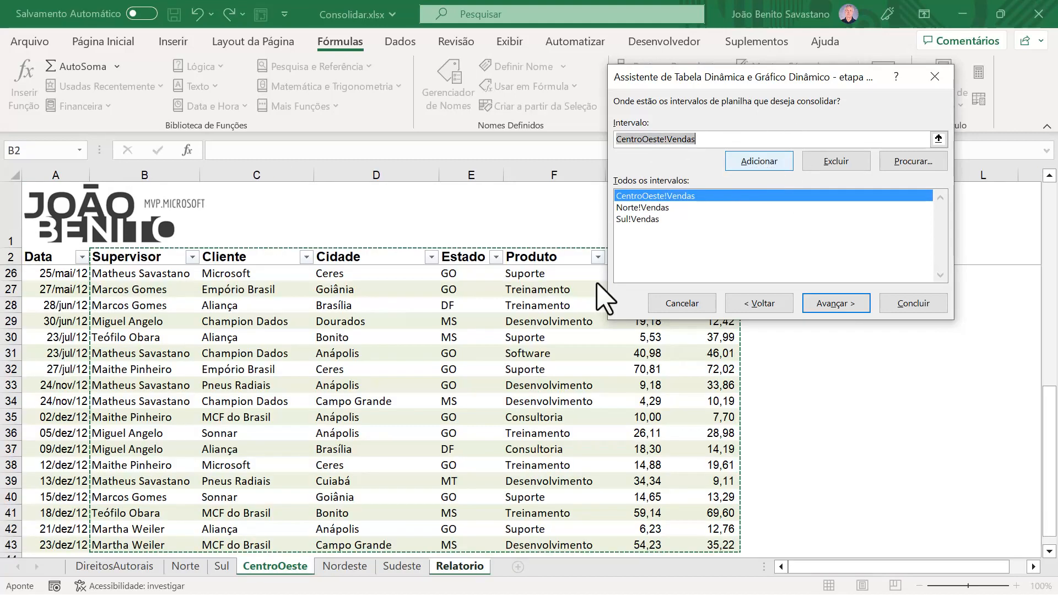
Step: Add the Nordeste sheet's named range to the consolidation list as Nordeste!Vendas
left_click(349, 569)
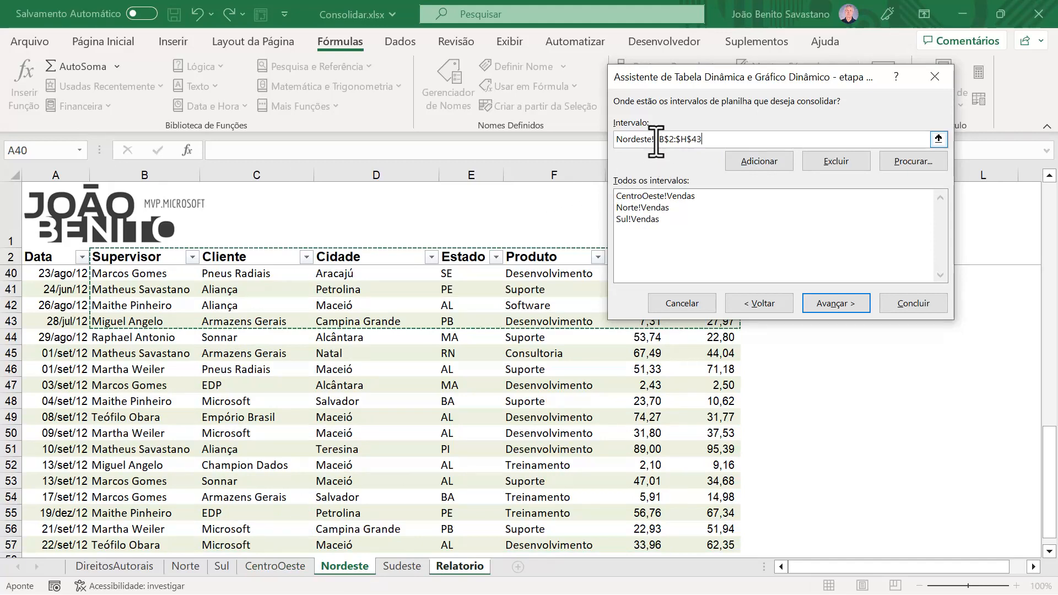
left_click_drag(656, 139, 735, 139)
type("Vendas")
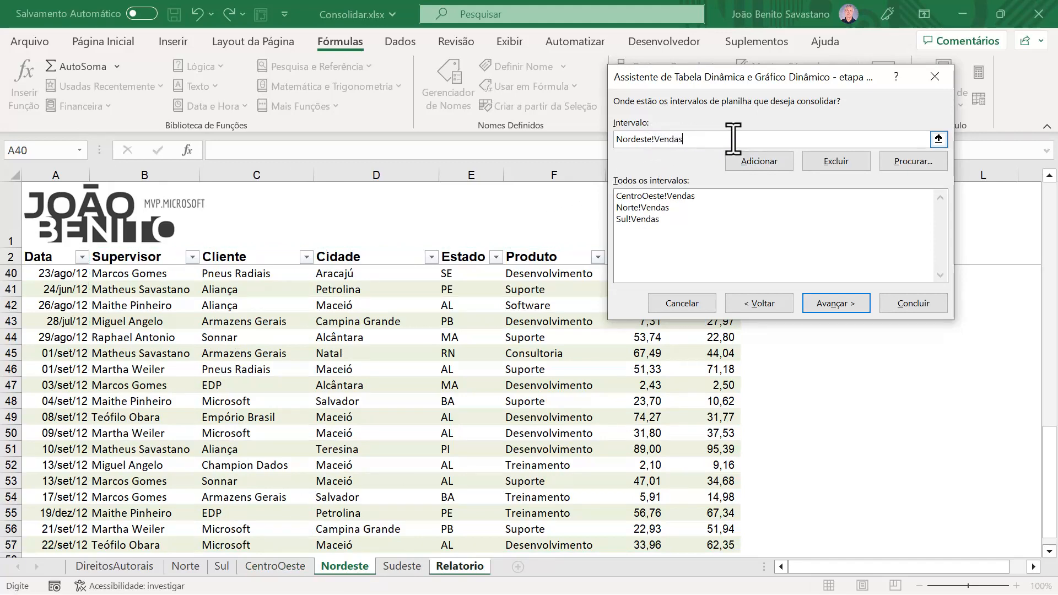
left_click(757, 160)
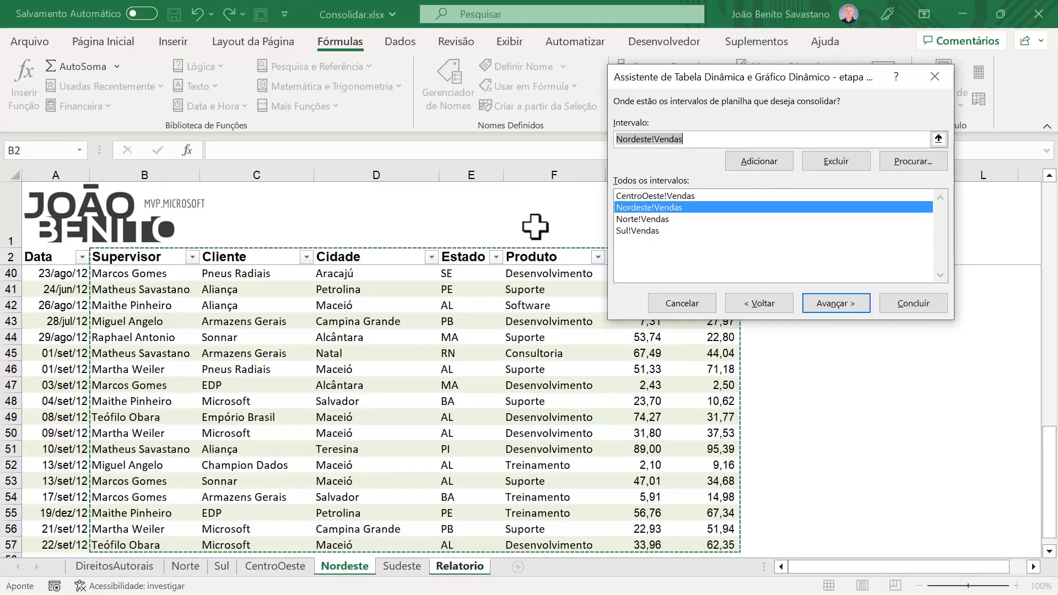
Step: Add Sudeste!Vendas to the consolidation ranges and finish the wizard, placing the report at $A$4 of the existing Relatorio sheet
left_click(404, 567)
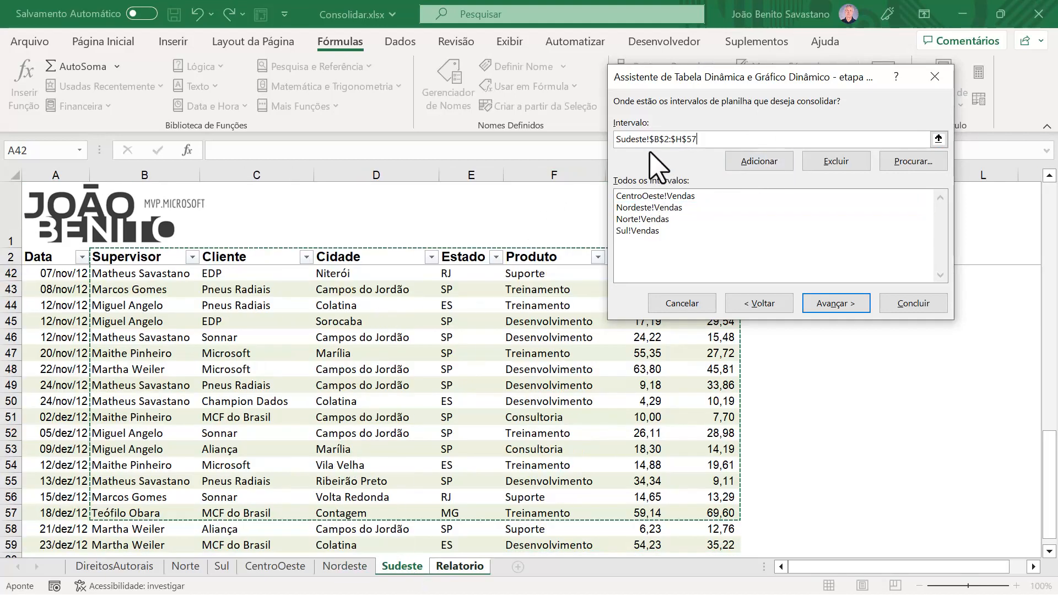
left_click_drag(650, 139, 743, 142)
type("Vendas")
left_click(776, 162)
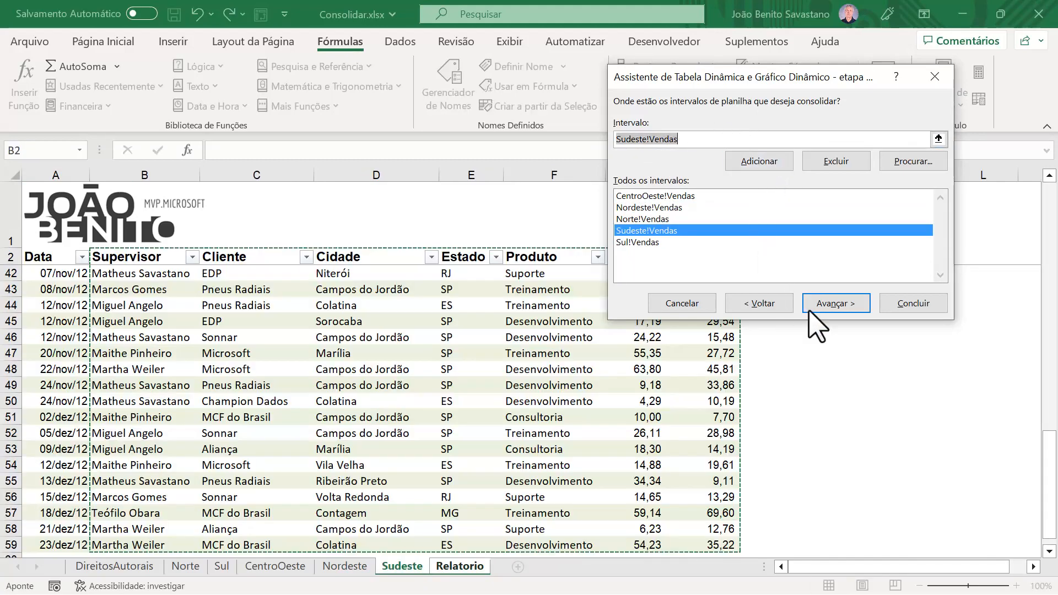
left_click(836, 303)
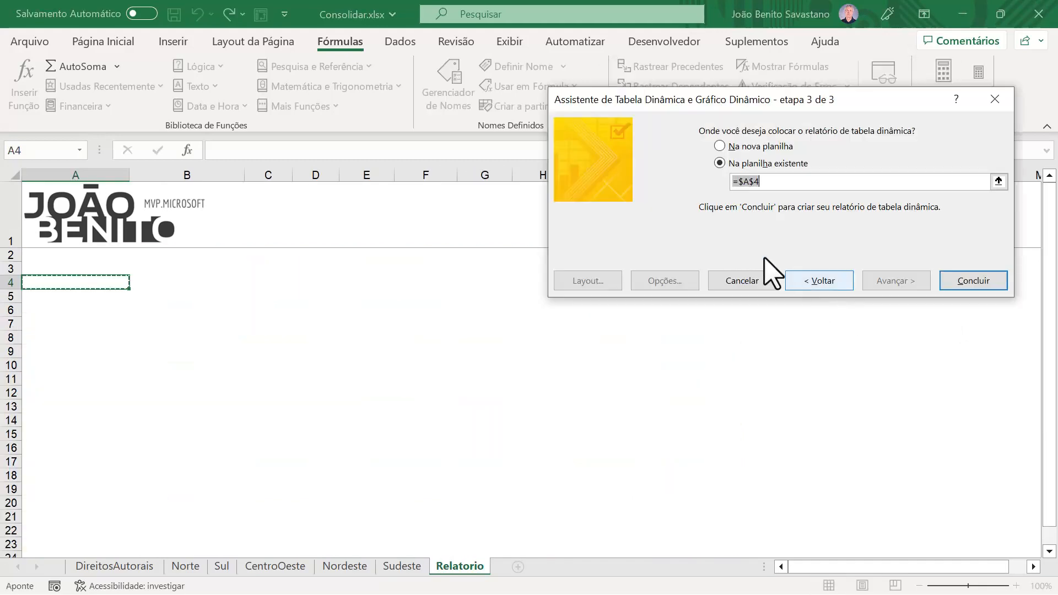
left_click(987, 285)
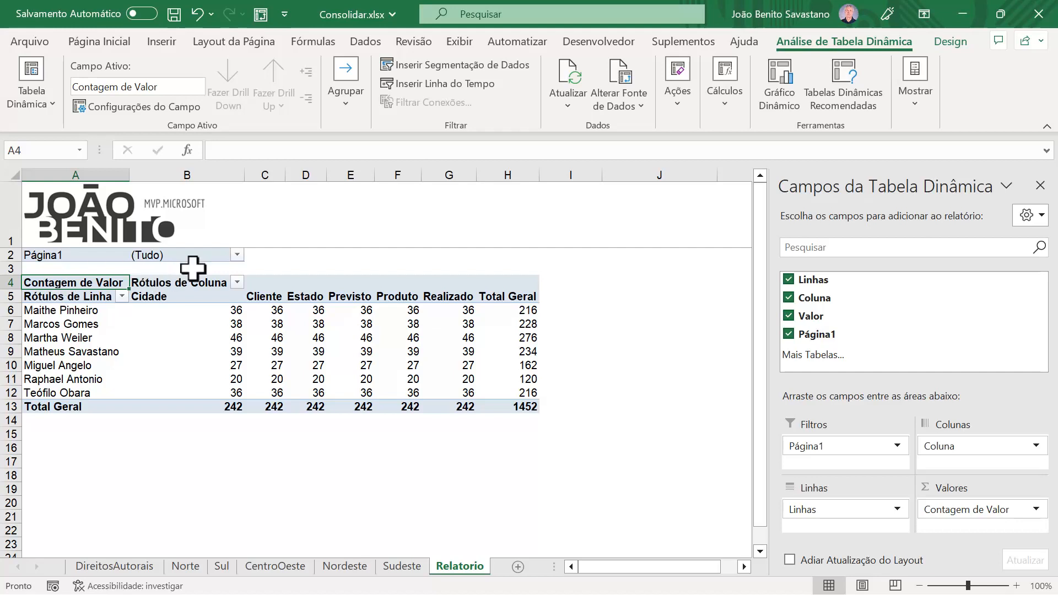
Step: Review the items offered by the Página1 report filter and check the Norte sheet's source data before returning to Relatorio
left_click(237, 255)
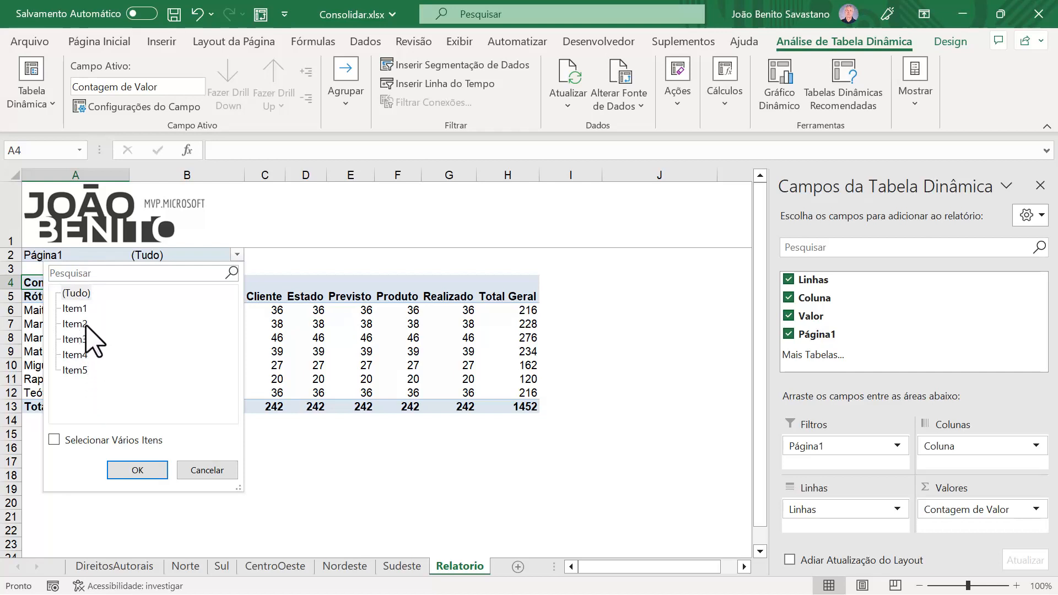
left_click(208, 469)
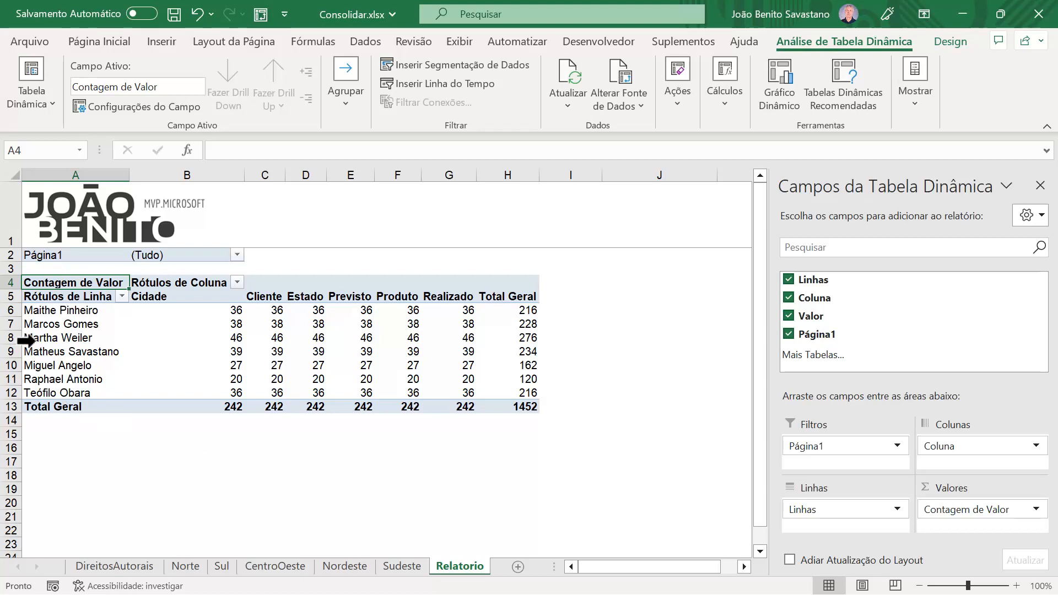
left_click(195, 566)
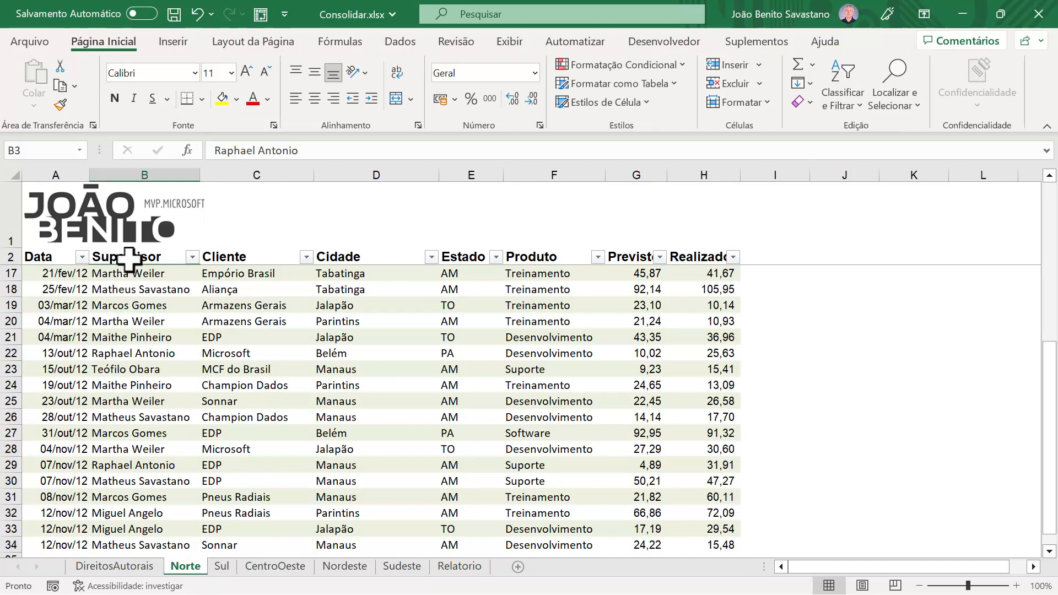
left_click(462, 569)
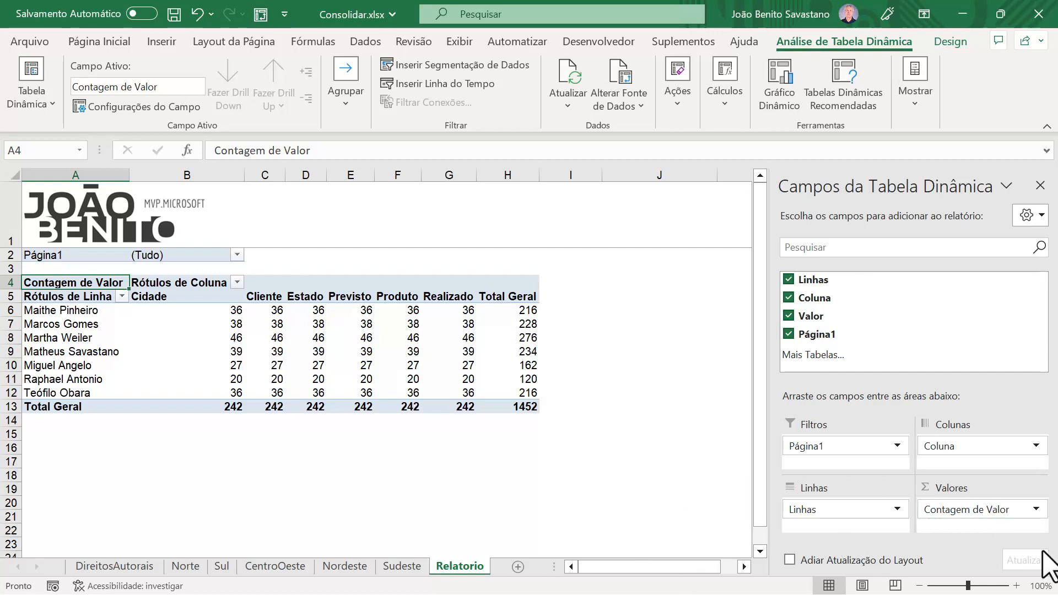
Step: Change the pivot table's value field to summarize by Soma
mouse_move(230, 310)
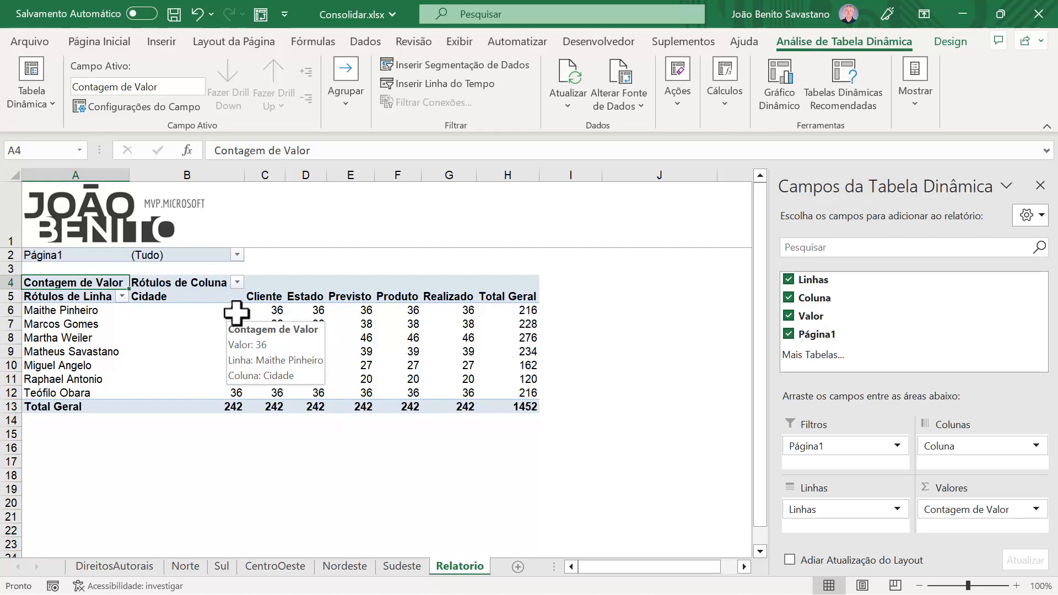
mouse_move(407, 312)
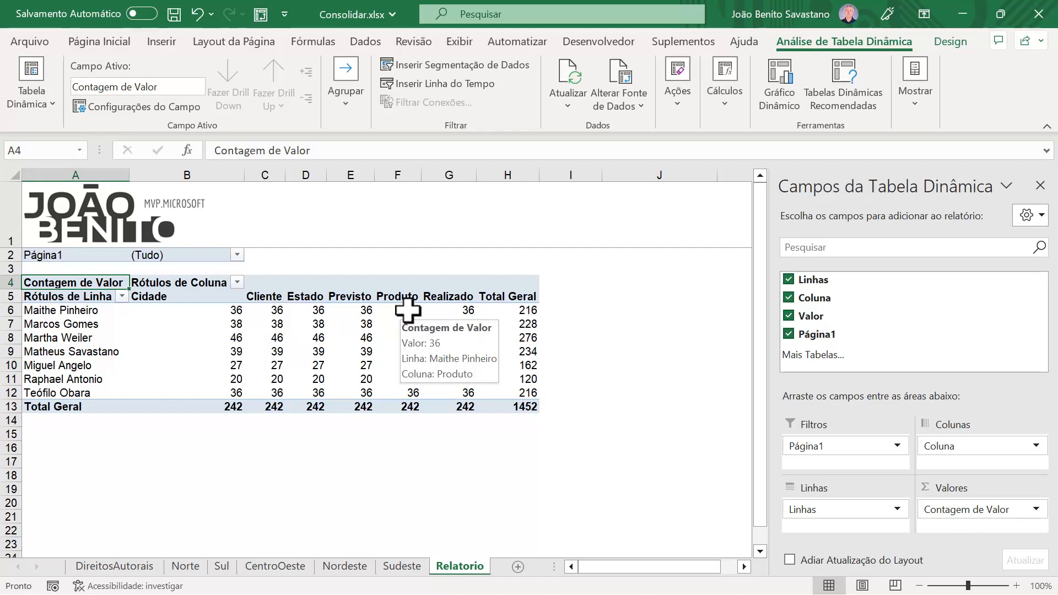
mouse_move(465, 313)
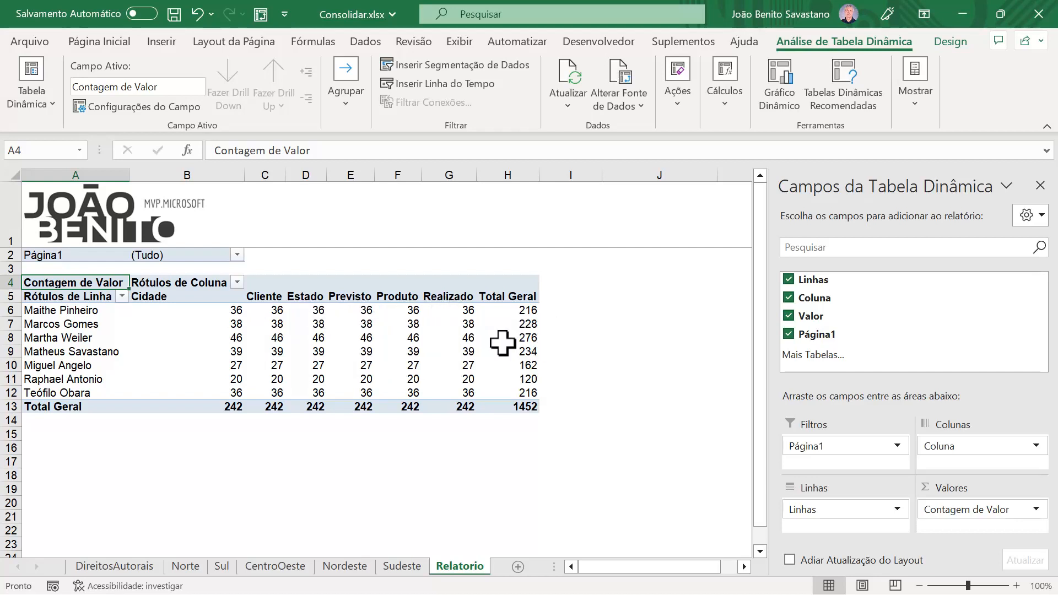
left_click(1036, 509)
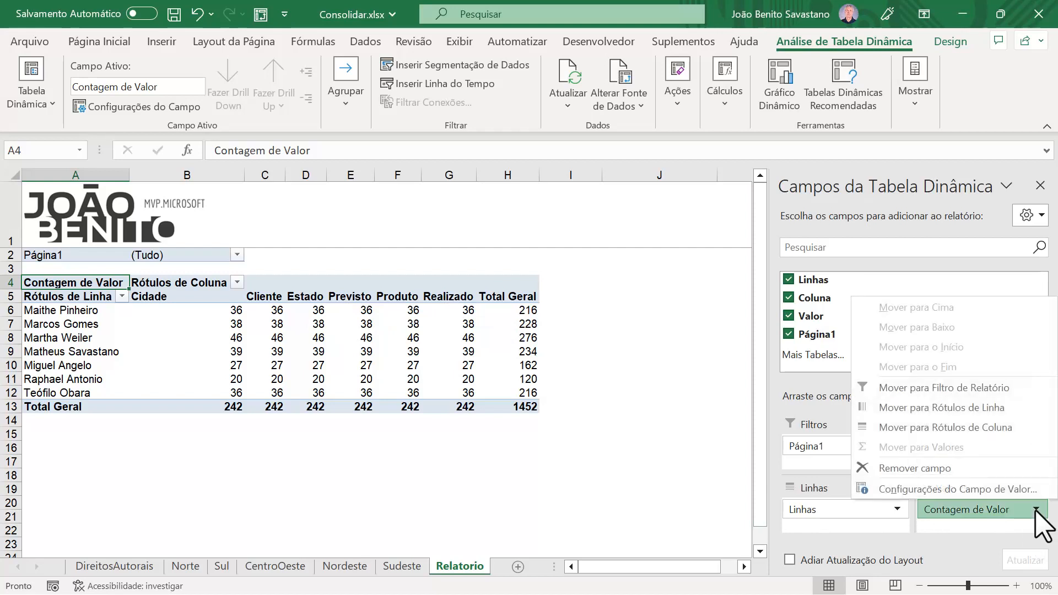
left_click(932, 490)
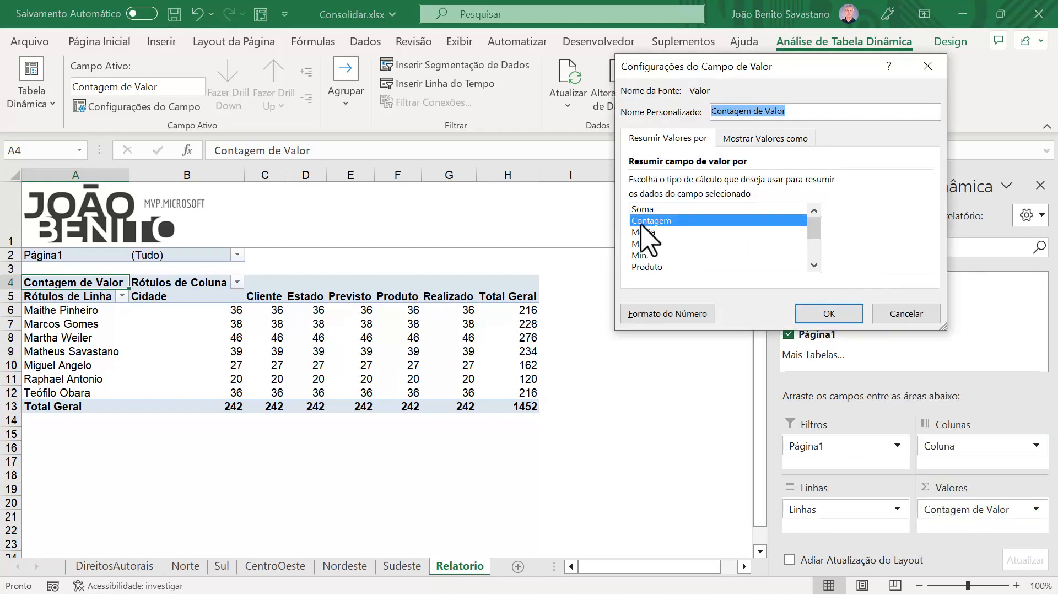
left_click(643, 210)
left_click(829, 314)
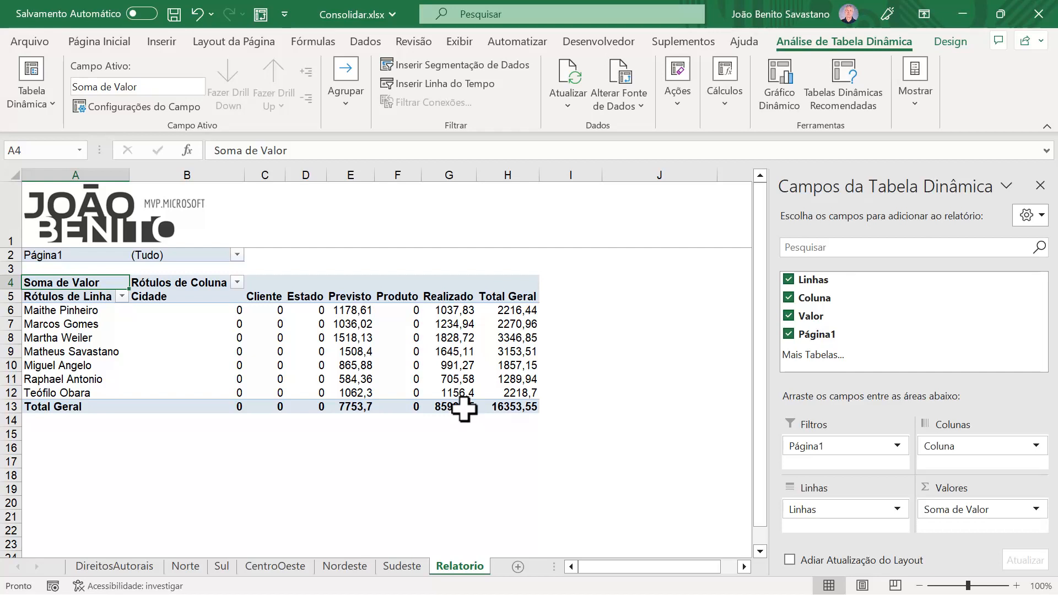
Step: Review the Consolidar command's function, reference and label options from the Norte sheet, and close the dialog without consolidating
mouse_move(464, 408)
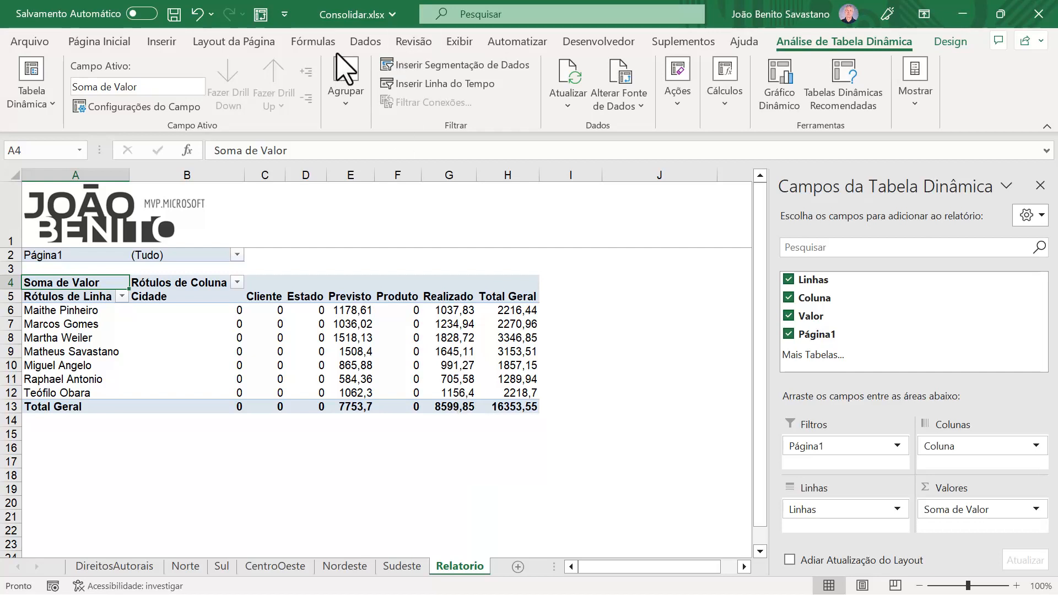
left_click(364, 44)
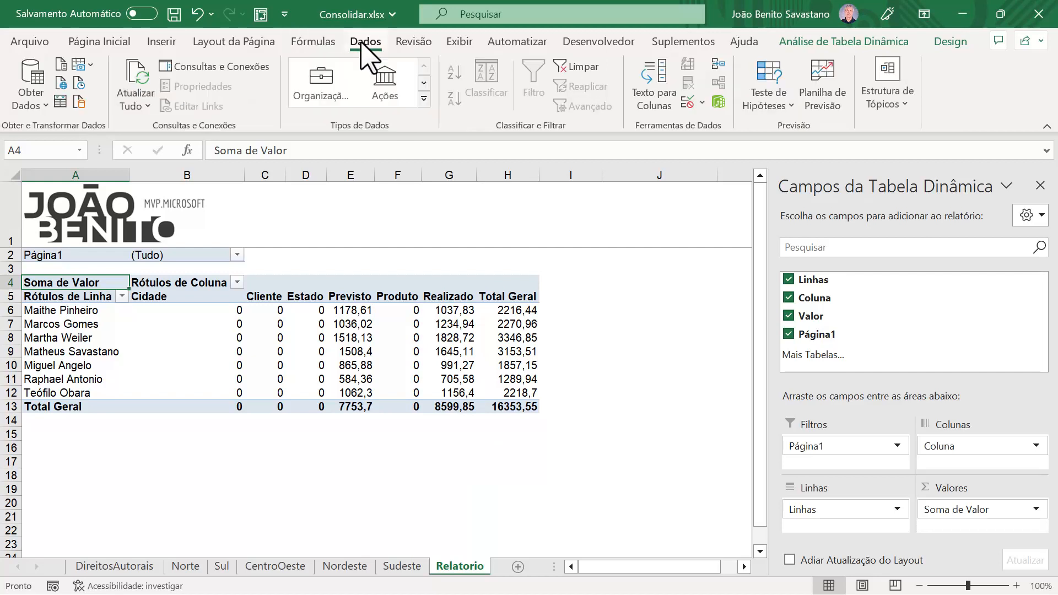
left_click(262, 325)
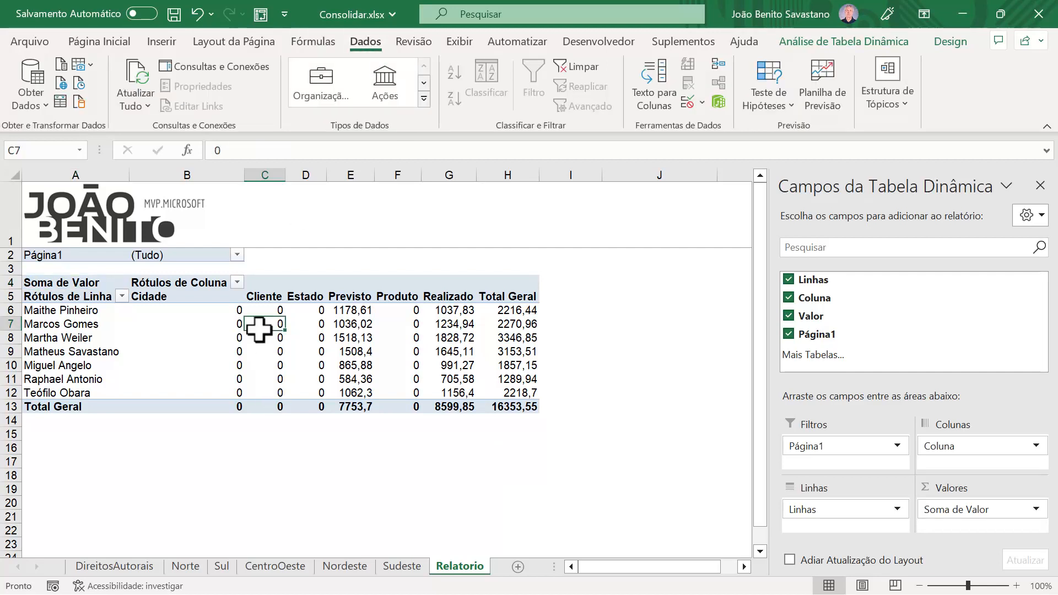
left_click(185, 567)
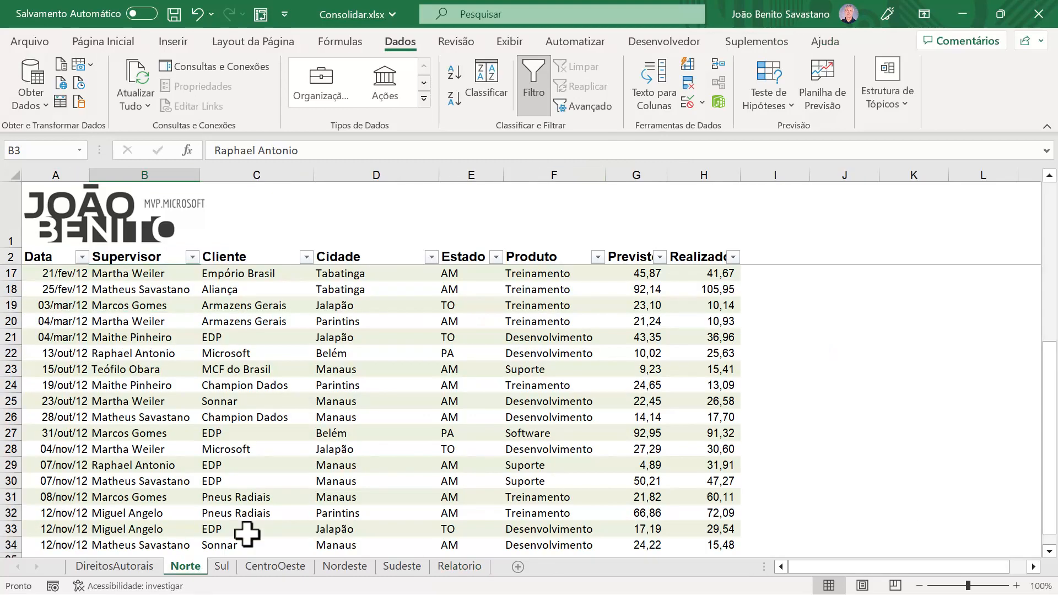
left_click(720, 66)
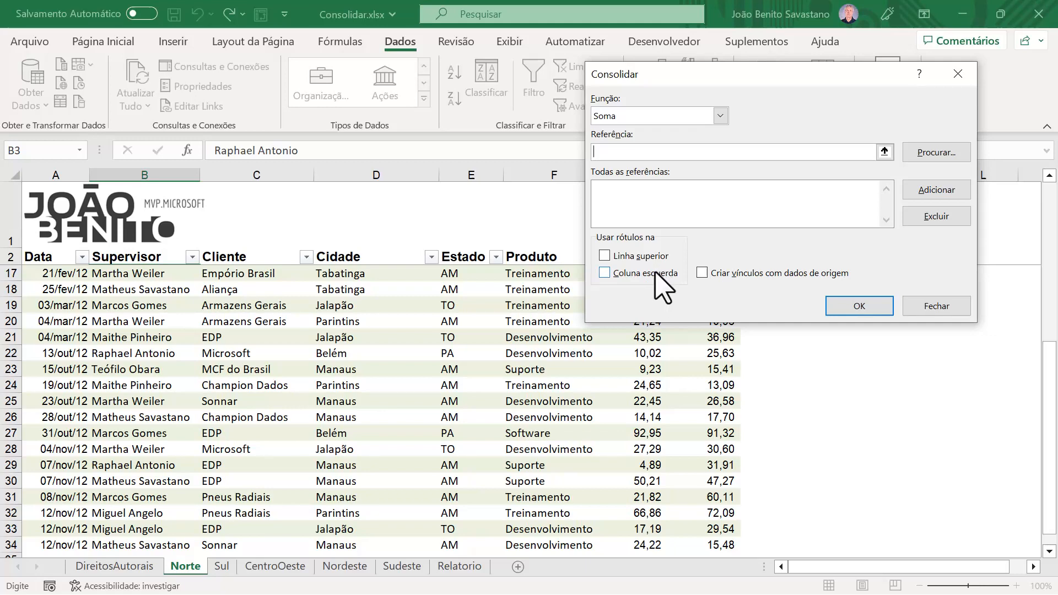
left_click(937, 307)
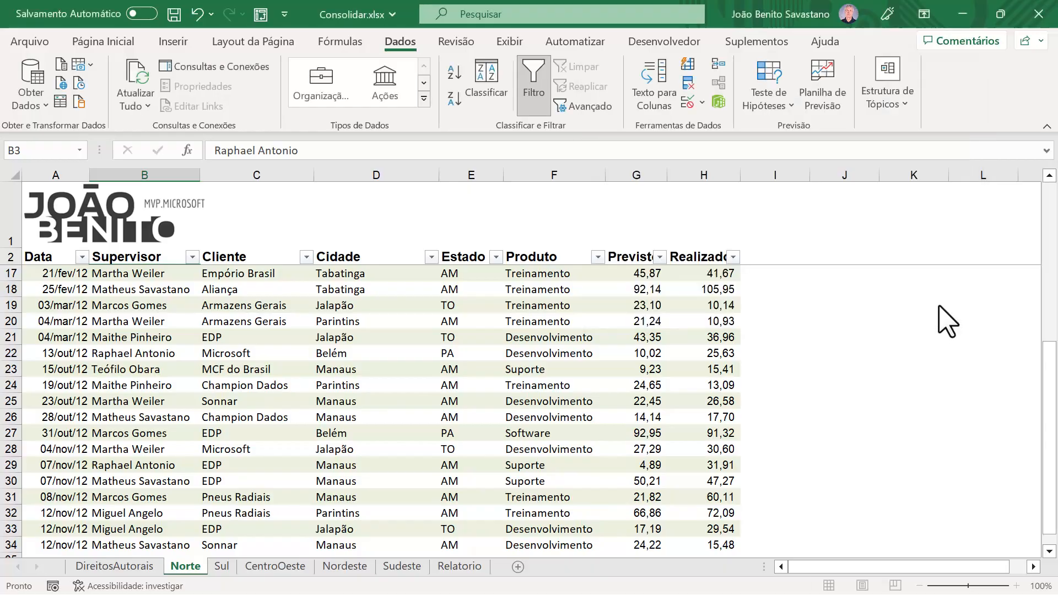